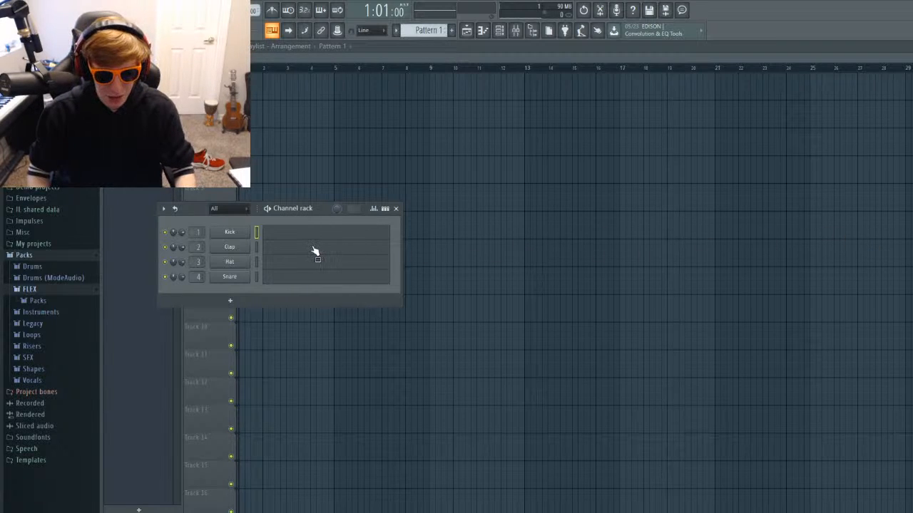
Add the GMS synthesizer as a new channel and look through the effects in its effects section.
{"action": "mouse_move", "coordinate": [314, 251]}
{"action": "left_mouse_down"}
{"action": "mouse_move", "coordinate": [355, 248]}
{"action": "mouse_move", "coordinate": [315, 257]}
{"action": "left_mouse_up"}
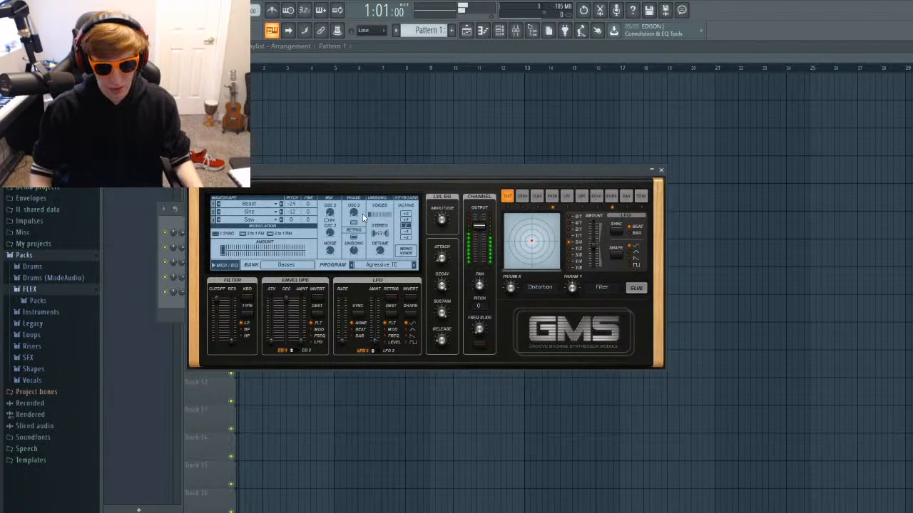
{"action": "left_click", "coordinate": [552, 196]}
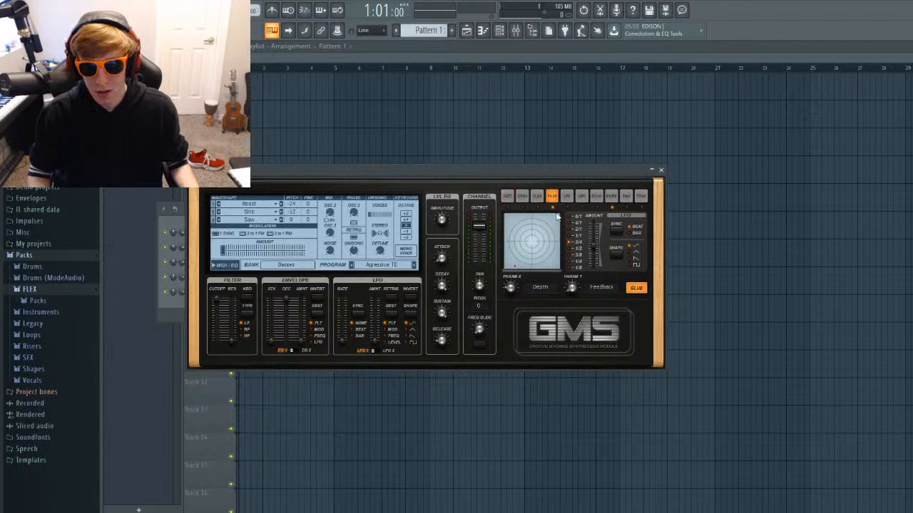
{"action": "left_click", "coordinate": [522, 196]}
{"action": "left_click", "coordinate": [552, 196]}
{"action": "left_click", "coordinate": [582, 196]}
{"action": "left_click", "coordinate": [626, 196]}
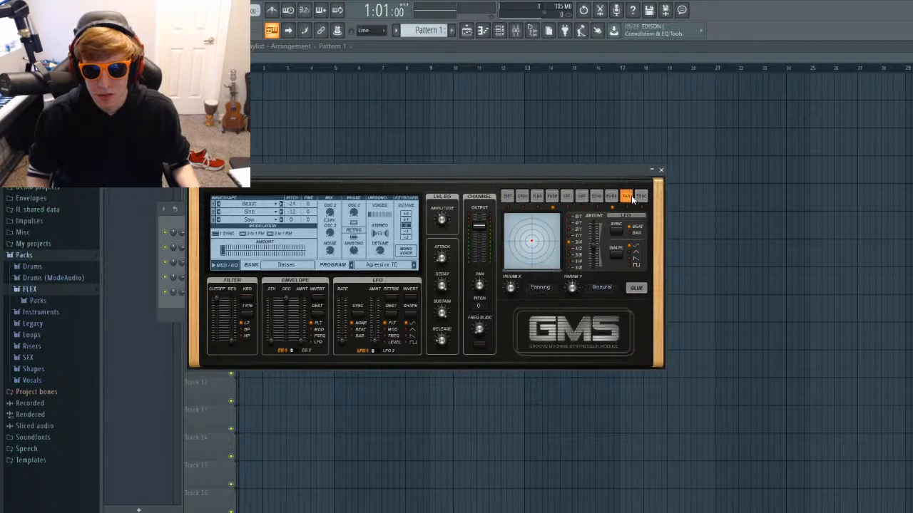
{"action": "left_click", "coordinate": [567, 196]}
{"action": "left_click", "coordinate": [537, 196]}
Switch off the GMS phaser and reverb effects.
{"action": "left_click", "coordinate": [552, 196]}
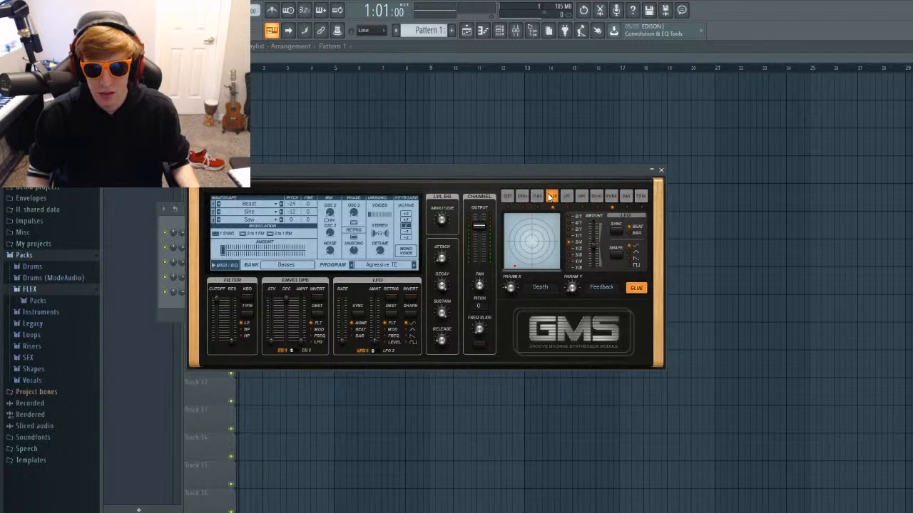
{"action": "left_click", "coordinate": [639, 289]}
{"action": "left_click", "coordinate": [611, 196]}
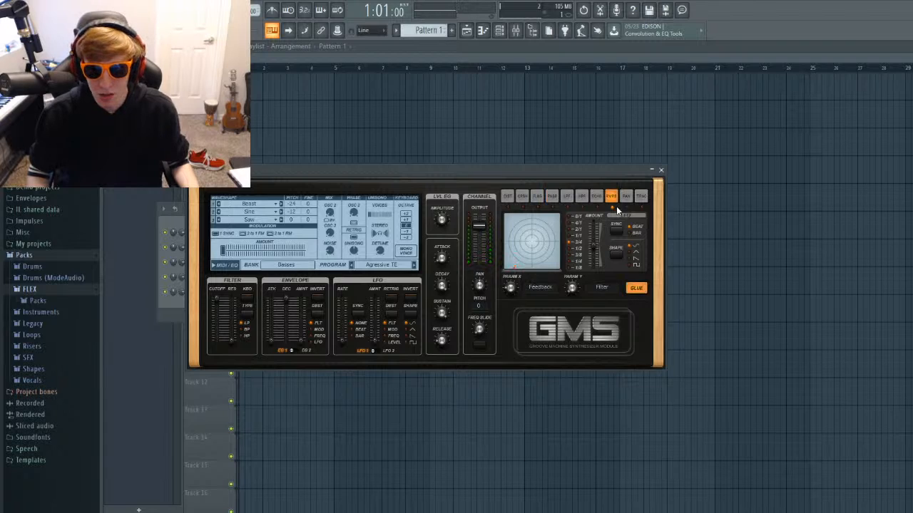
{"action": "left_click", "coordinate": [637, 289]}
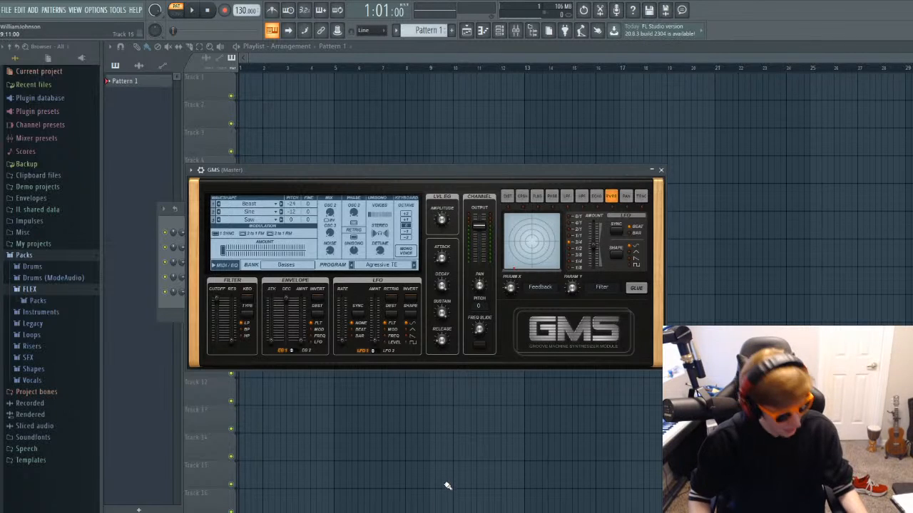
Show the distortion effect's parameters and play test notes to hear the bass preset without effects.
{"action": "key", "text": "c"}
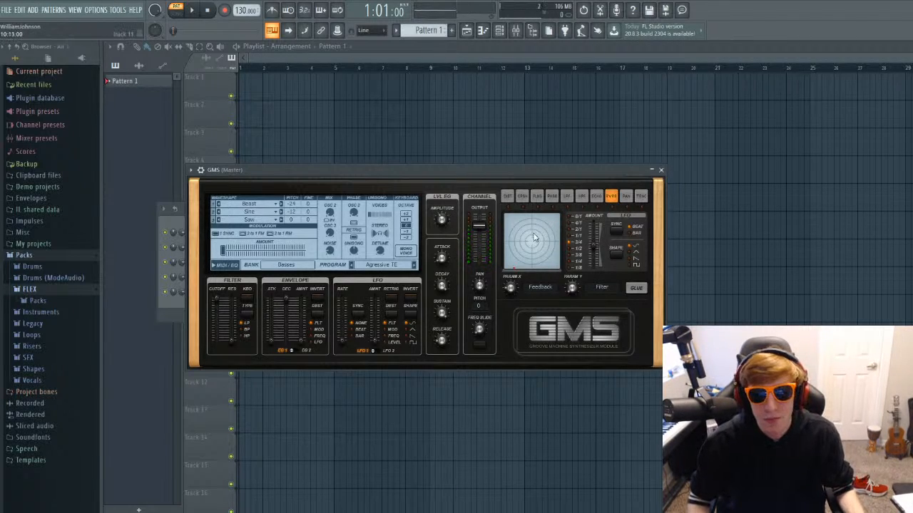
{"action": "key", "text": "c"}
{"action": "left_click", "coordinate": [507, 195]}
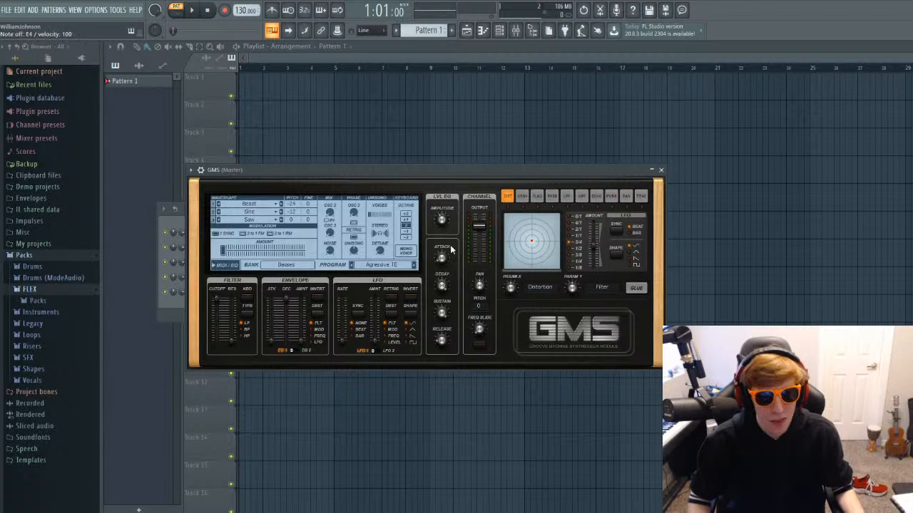
{"action": "key", "text": "c"}
{"action": "key", "text": "c"}
{"action": "key", "text": "c"}
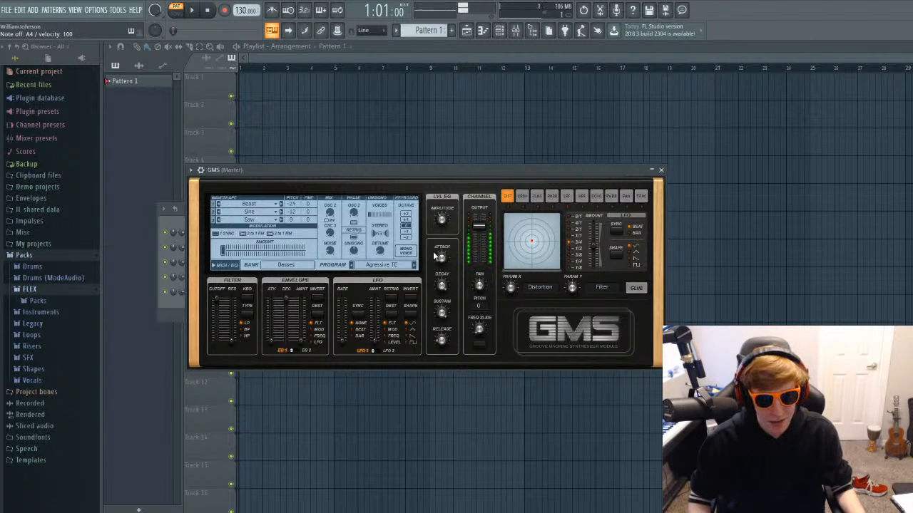
{"action": "key", "text": "m"}
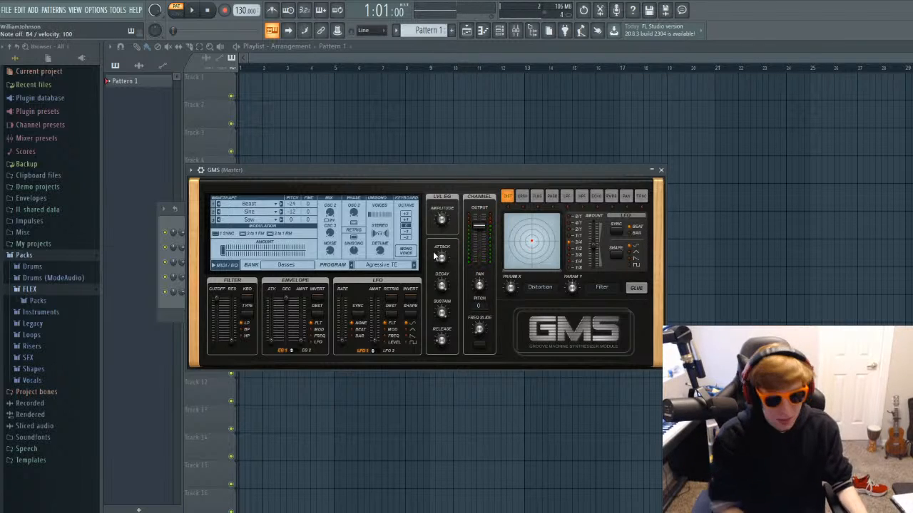
Raise the synth's keyboard octave to +2 and audition the change with test notes.
{"action": "key", "text": "z"}
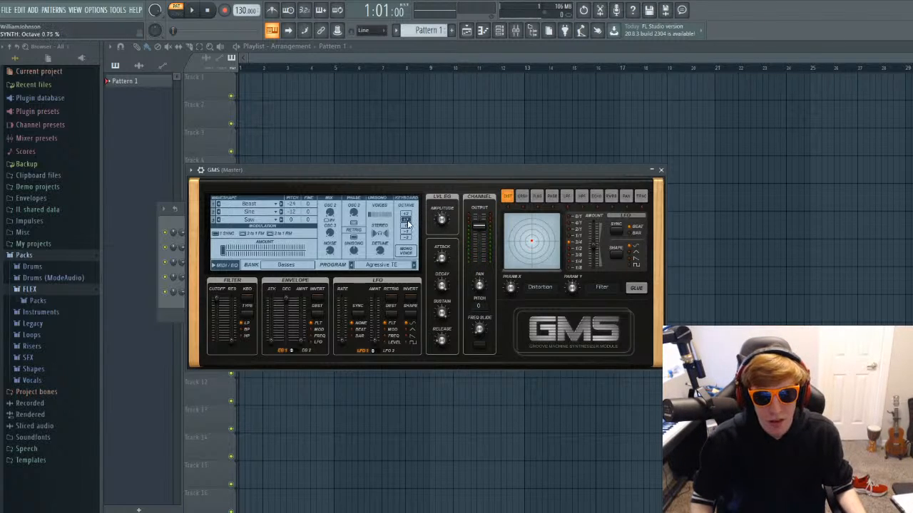
{"action": "key", "text": "z"}
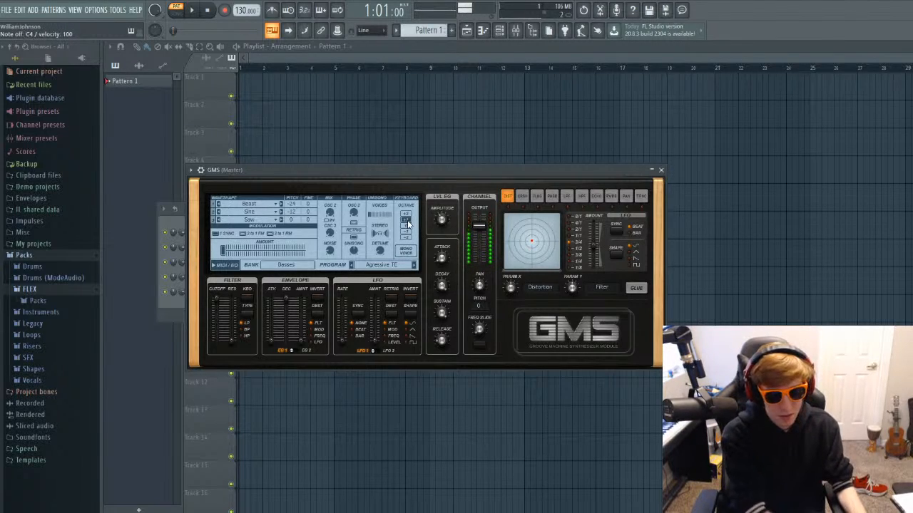
{"action": "left_click", "coordinate": [405, 215]}
{"action": "key", "text": "b"}
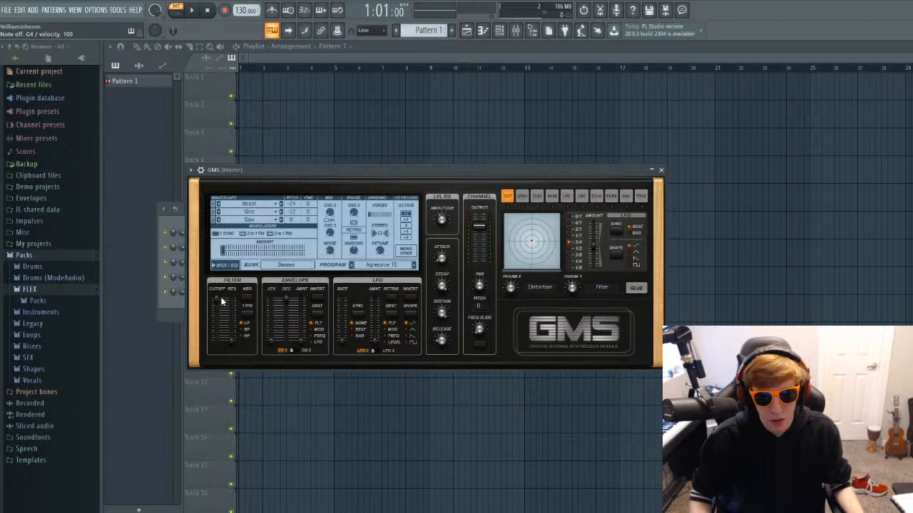
Lower the GMS filter cutoff slightly and play test notes to hear the darker tone.
{"action": "left_click_drag", "start_coordinate": [215, 297], "coordinate": [216, 313]}
{"action": "key", "text": "z"}
{"action": "key", "text": "m"}
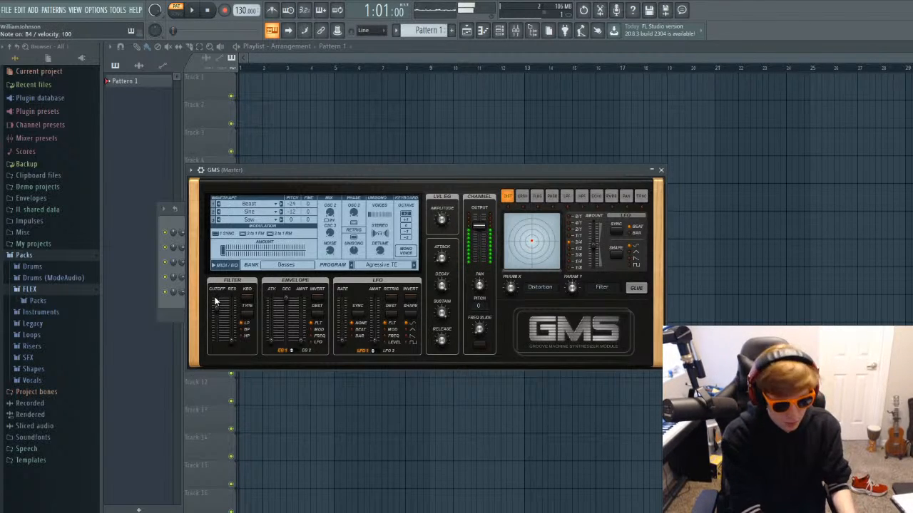
Try the crush effect by adjusting its crush and filter parameters while playing notes, and switch it off again.
{"action": "left_click", "coordinate": [522, 197]}
{"action": "left_click", "coordinate": [634, 288]}
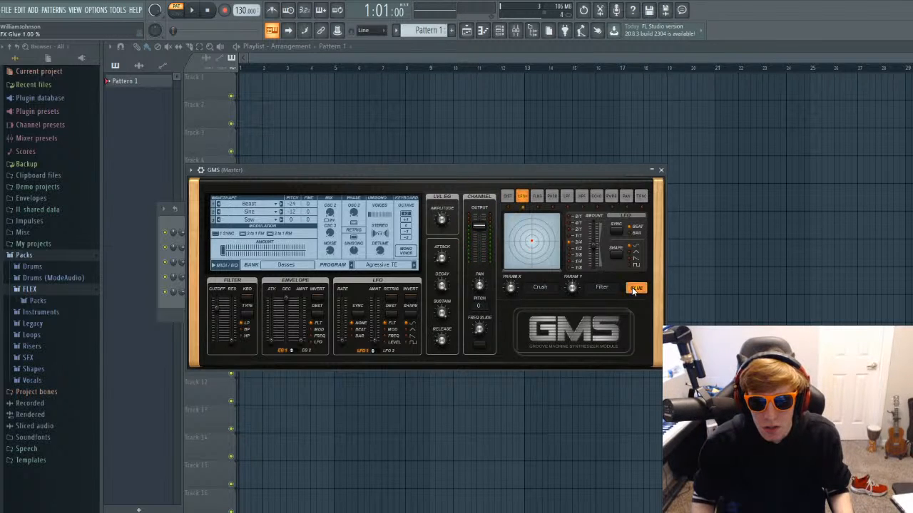
{"action": "key", "text": "m"}
{"action": "mouse_move", "coordinate": [532, 241]}
{"action": "left_mouse_down"}
{"action": "mouse_move", "coordinate": [497, 277]}
{"action": "mouse_move", "coordinate": [540, 242]}
{"action": "mouse_move", "coordinate": [548, 218]}
{"action": "mouse_move", "coordinate": [511, 219]}
{"action": "mouse_move", "coordinate": [509, 261]}
{"action": "mouse_move", "coordinate": [549, 241]}
{"action": "left_mouse_up"}
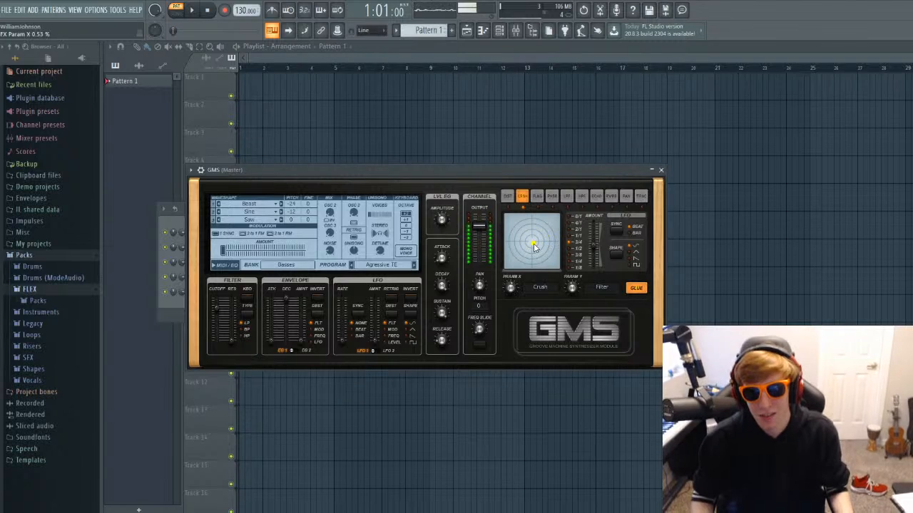
{"action": "left_click", "coordinate": [635, 288]}
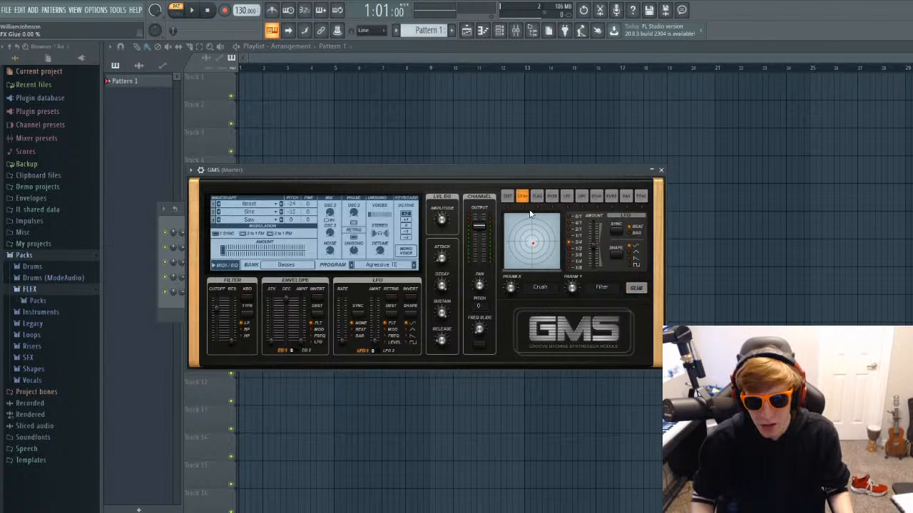
Switch on the reverb effect and move its feedback and filter values slightly above centre while playing notes.
{"action": "left_click", "coordinate": [537, 197]}
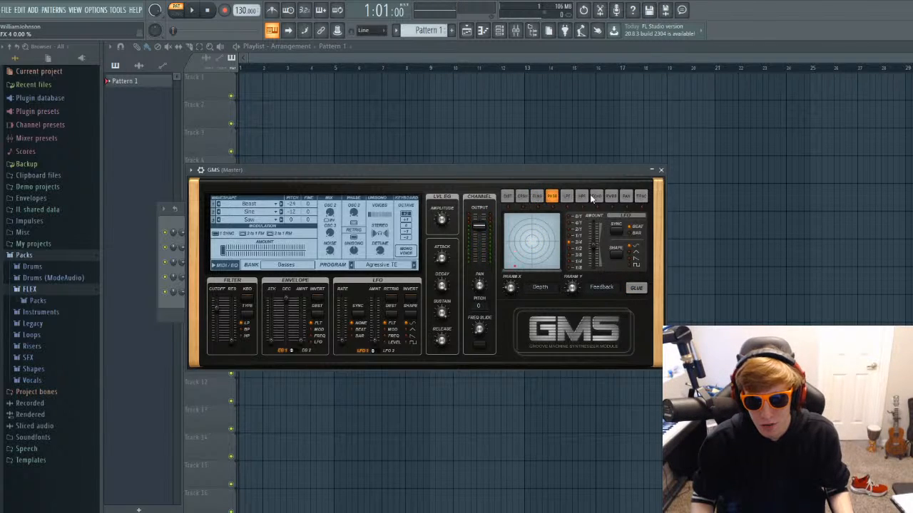
{"action": "left_click", "coordinate": [611, 196]}
{"action": "left_click", "coordinate": [637, 287]}
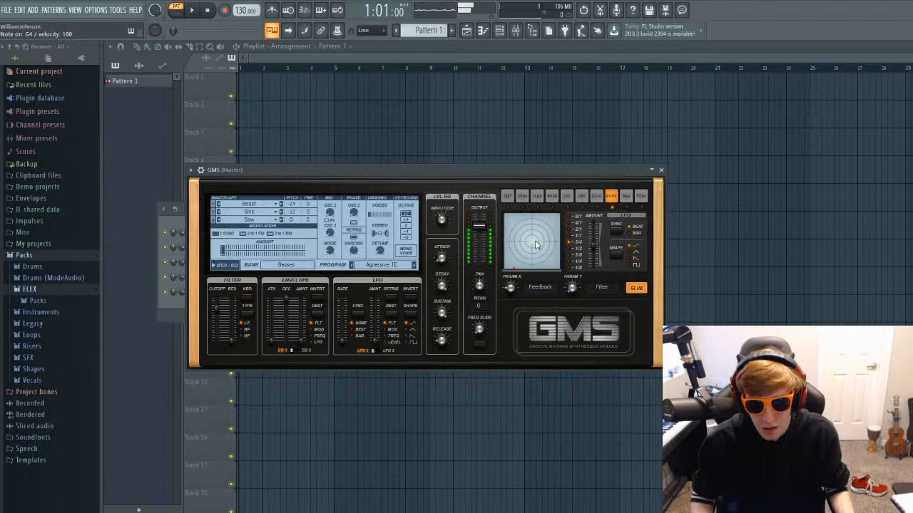
{"action": "mouse_move", "coordinate": [540, 243]}
{"action": "left_mouse_down"}
{"action": "mouse_move", "coordinate": [563, 216]}
{"action": "mouse_move", "coordinate": [542, 232]}
{"action": "left_mouse_up"}
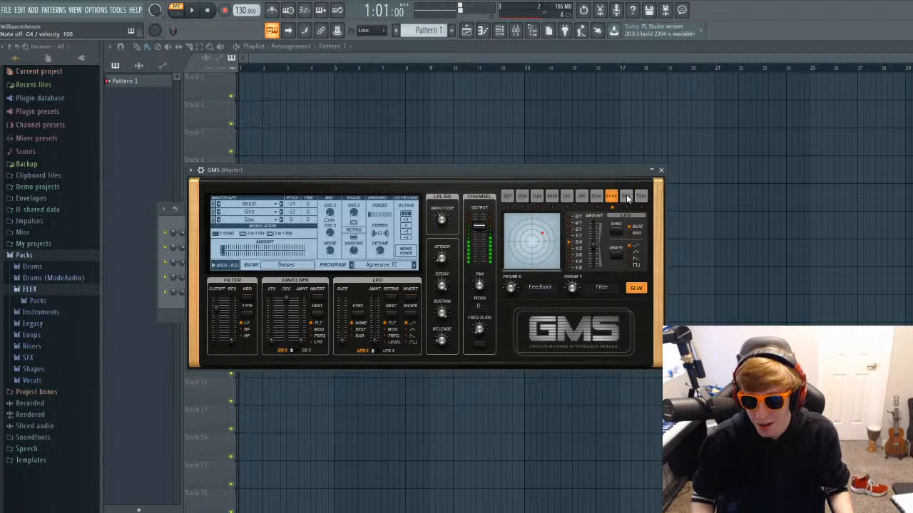
Switch on the trance gate effect, adjust its LFO amount, and audition it with test notes.
{"action": "left_click", "coordinate": [626, 196]}
{"action": "left_click", "coordinate": [641, 197]}
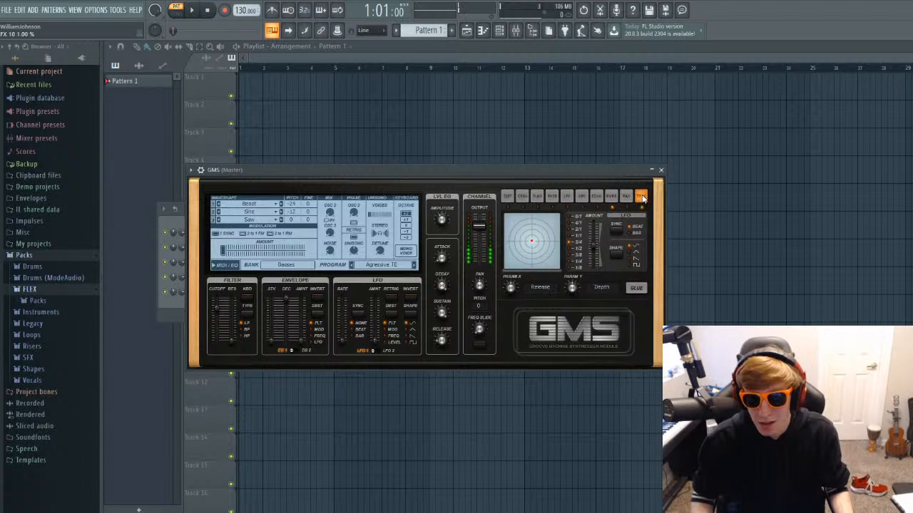
{"action": "left_click", "coordinate": [637, 288]}
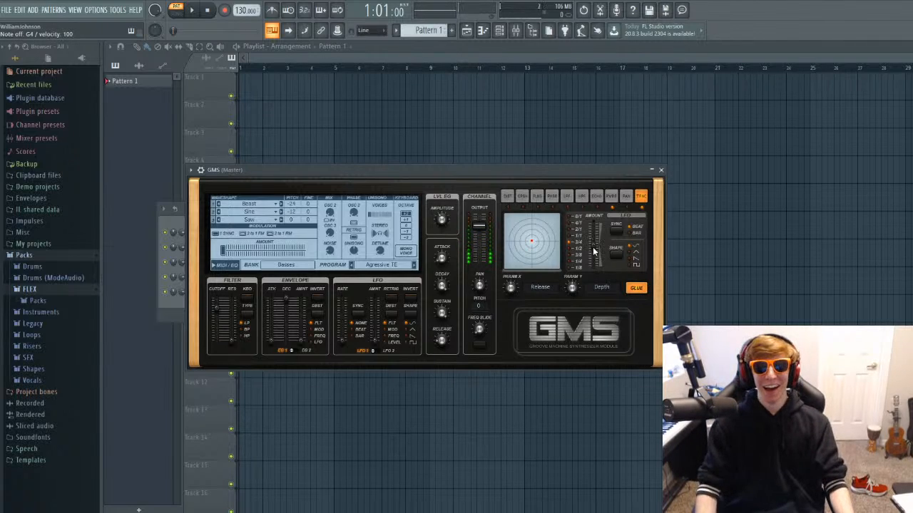
{"action": "left_click_drag", "start_coordinate": [593, 248], "coordinate": [582, 264]}
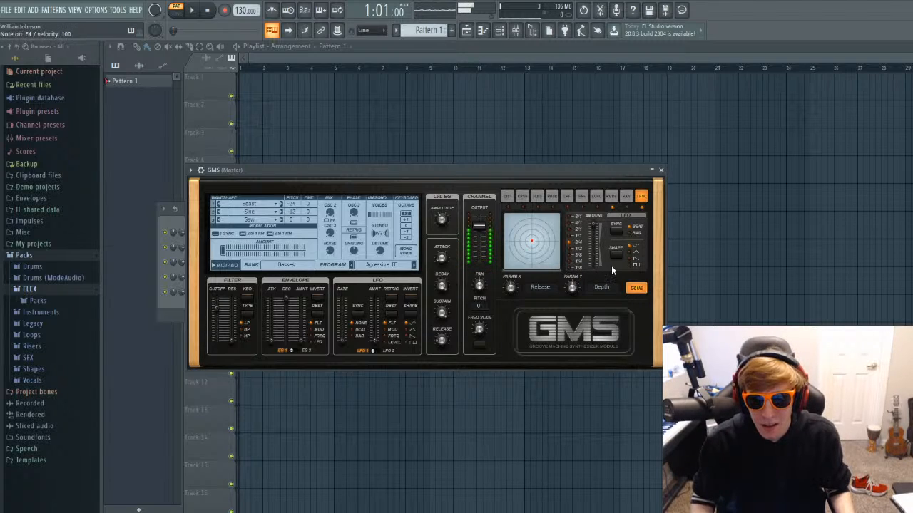
{"action": "key", "text": "b"}
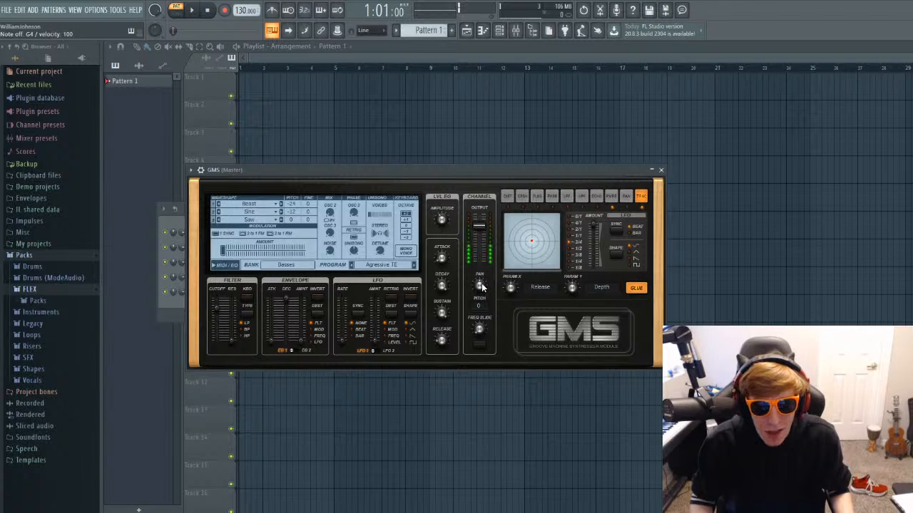
{"action": "key", "text": "m"}
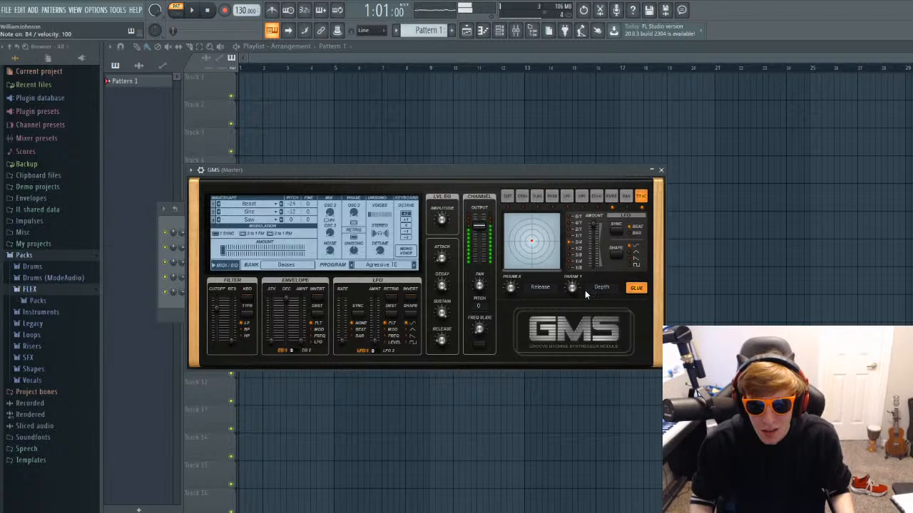
Push the trance gate's release to 1.00, adjust its depth, and lower the filter cutoff to 0.54.
{"action": "left_click_drag", "start_coordinate": [531, 241], "coordinate": [610, 296]}
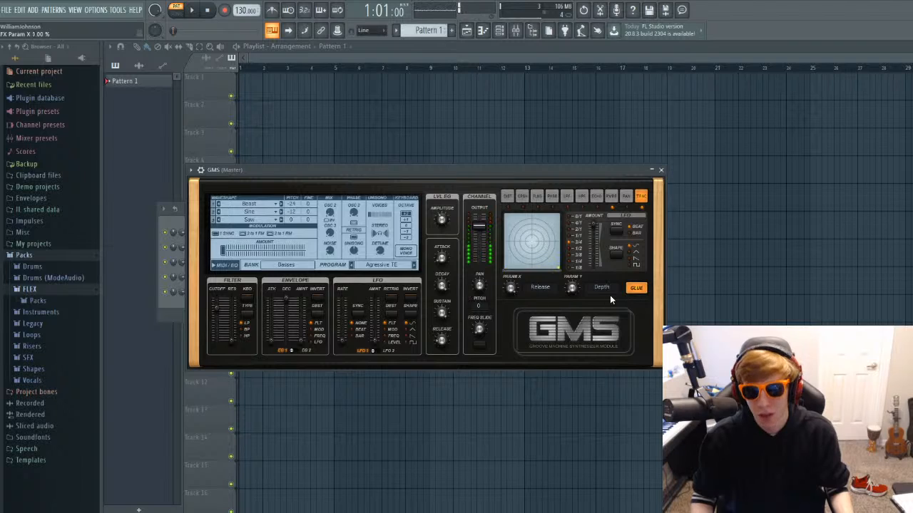
{"action": "key", "text": "z"}
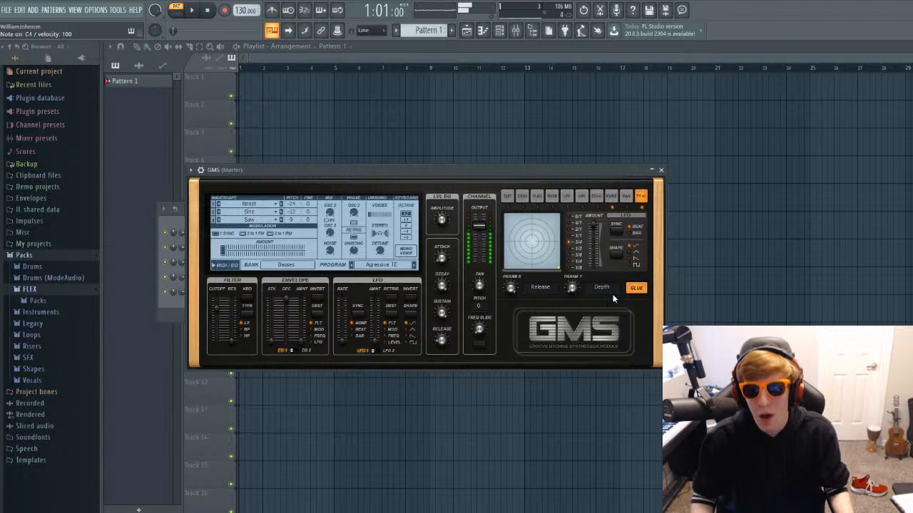
{"action": "left_click_drag", "start_coordinate": [614, 293], "coordinate": [628, 305]}
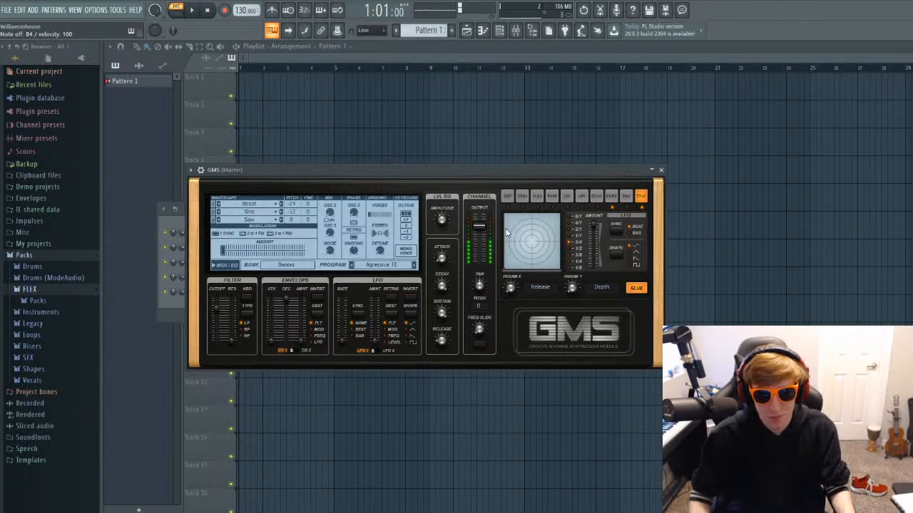
{"action": "left_click_drag", "start_coordinate": [217, 306], "coordinate": [217, 341]}
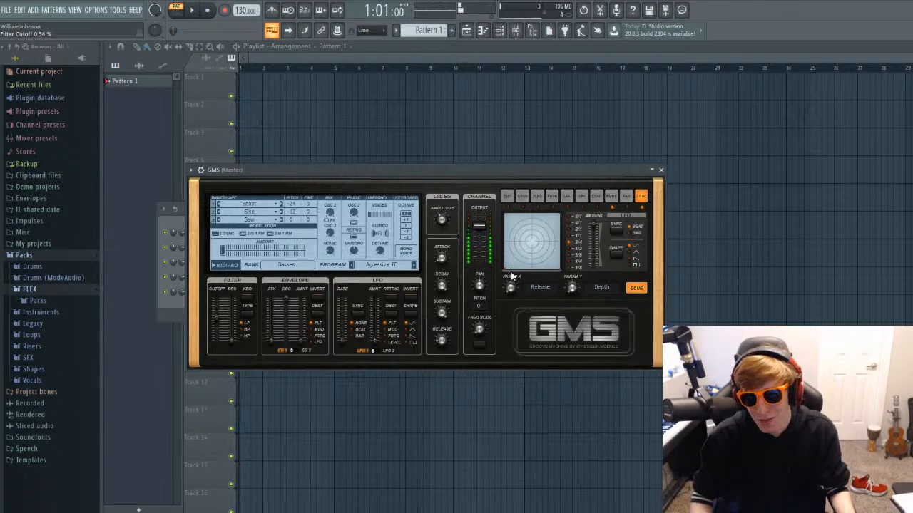
Move the GMS window off the channel rack and adjust the unison voices while playing test notes.
{"action": "left_click_drag", "start_coordinate": [486, 172], "coordinate": [605, 183]}
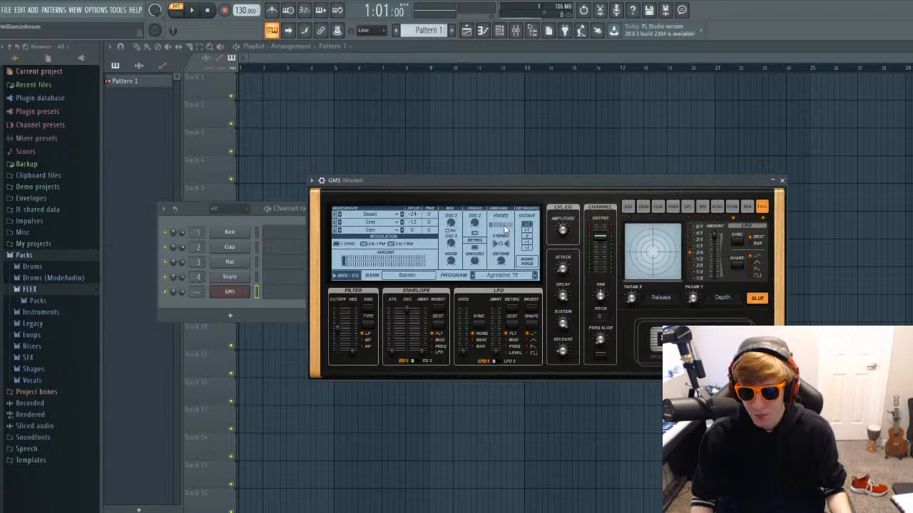
{"action": "key", "text": "b"}
{"action": "left_click_drag", "start_coordinate": [505, 228], "coordinate": [503, 232]}
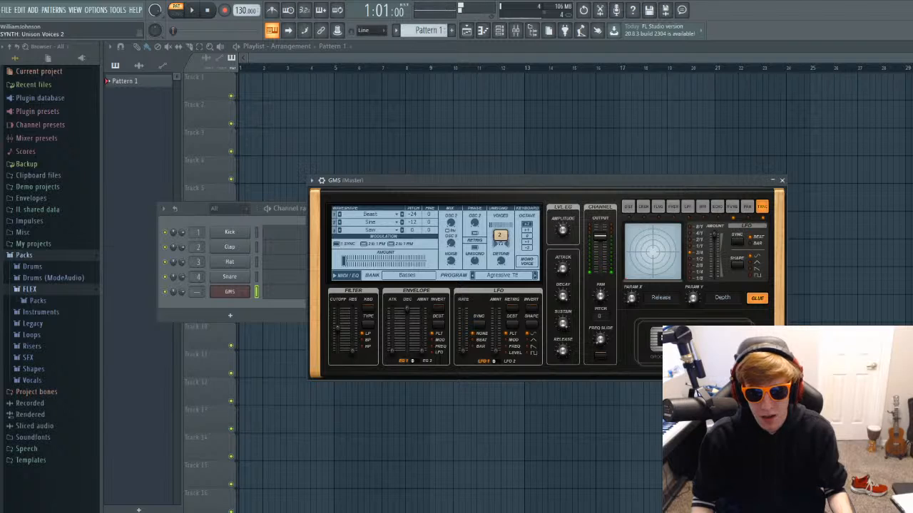
{"action": "left_click_drag", "start_coordinate": [503, 232], "coordinate": [503, 224]}
{"action": "key", "text": "b"}
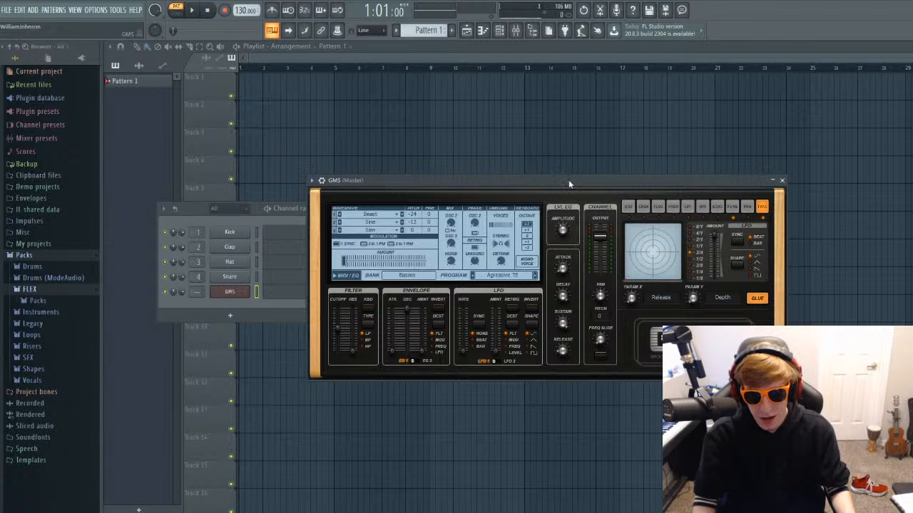
Place the GMS window beside the channel rack and adjust the oscillator modulation amount.
{"action": "left_click_drag", "start_coordinate": [570, 181], "coordinate": [666, 125]}
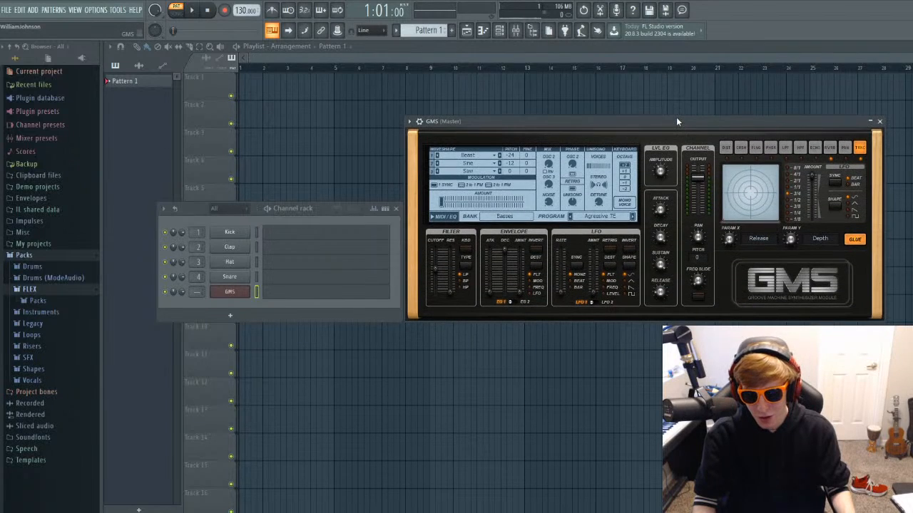
{"action": "mouse_move", "coordinate": [676, 119]}
{"action": "left_mouse_down"}
{"action": "mouse_move", "coordinate": [675, 105]}
{"action": "mouse_move", "coordinate": [679, 123]}
{"action": "left_mouse_up"}
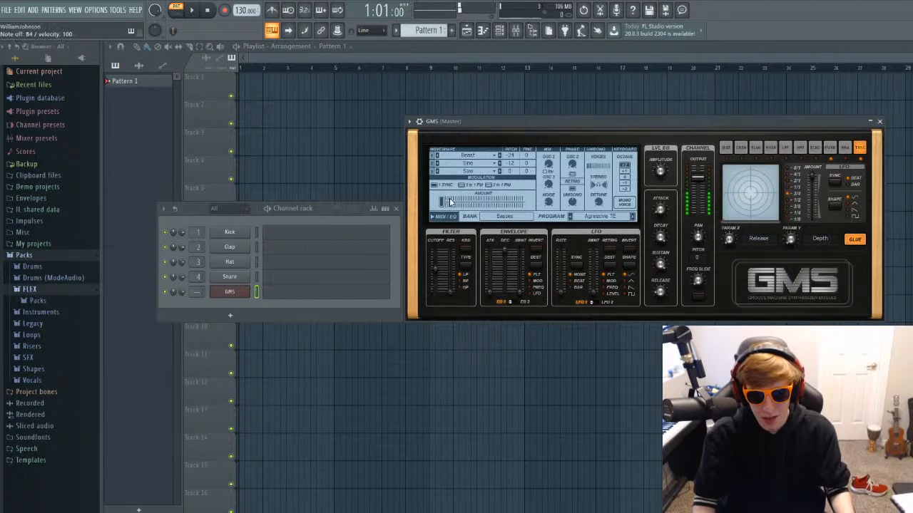
{"action": "mouse_move", "coordinate": [446, 204]}
{"action": "left_mouse_down"}
{"action": "mouse_move", "coordinate": [520, 202]}
{"action": "mouse_move", "coordinate": [439, 203]}
{"action": "left_mouse_up"}
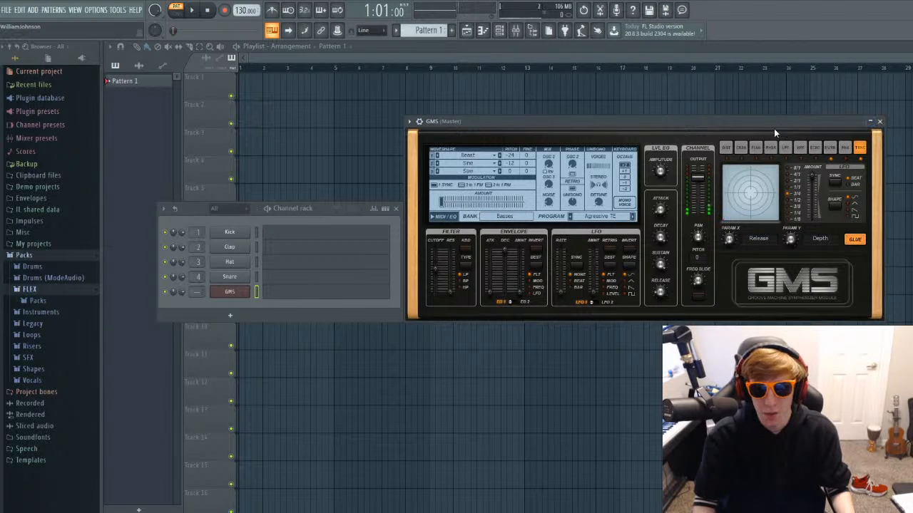
Open the piano roll for the GMS channel and arm recording with the countdown enabled.
{"action": "left_click", "coordinate": [293, 296]}
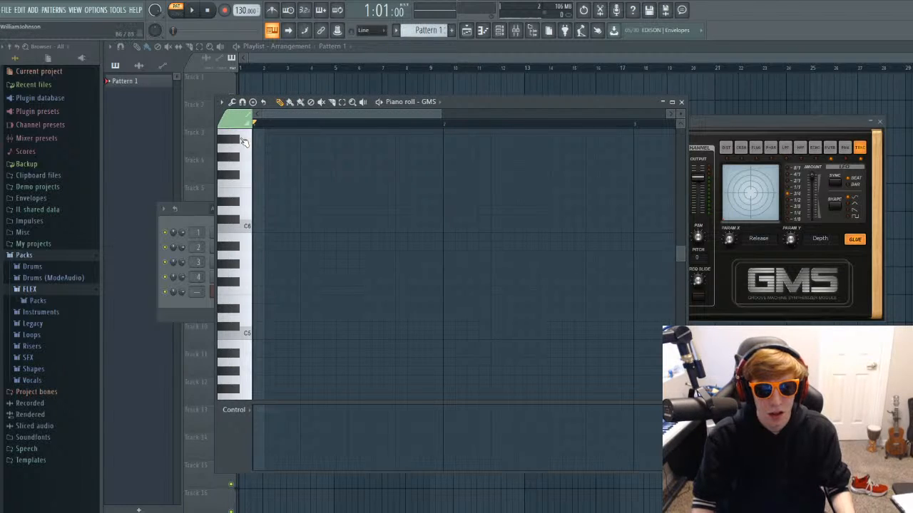
{"action": "left_click", "coordinate": [303, 10]}
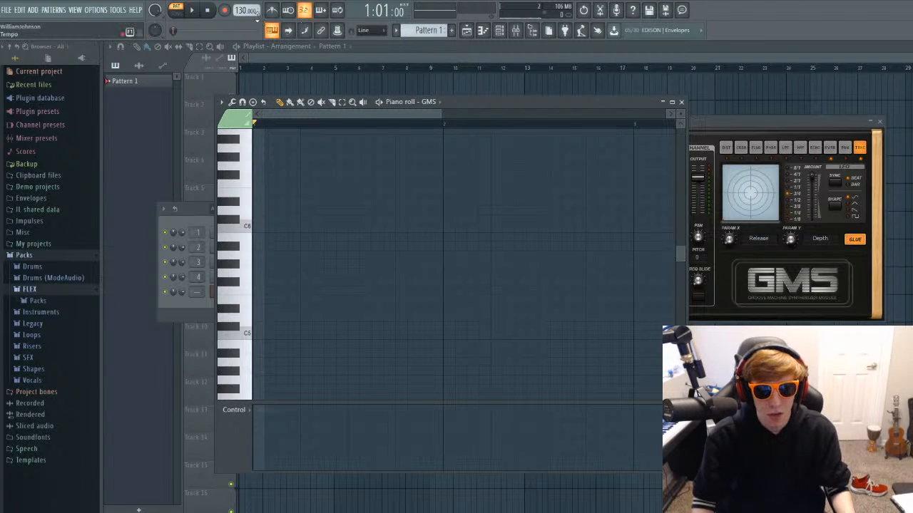
{"action": "left_click", "coordinate": [224, 12]}
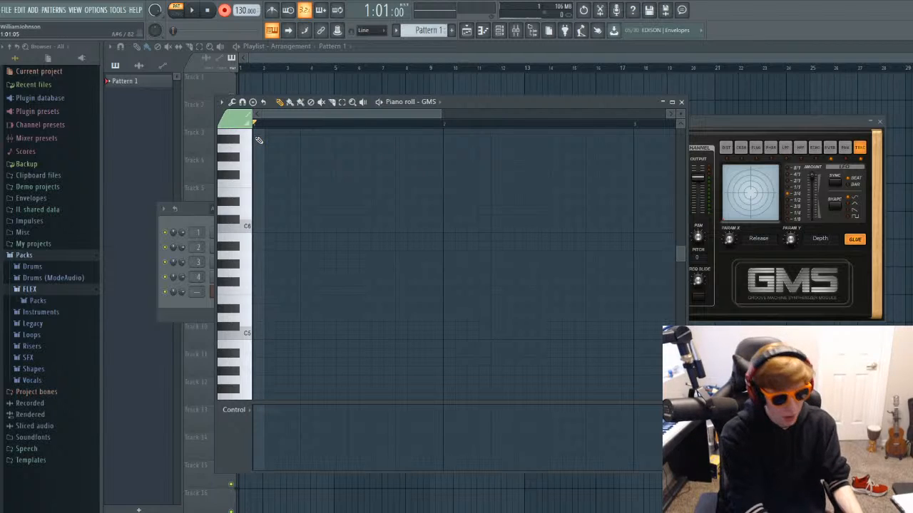
{"action": "key", "text": "space"}
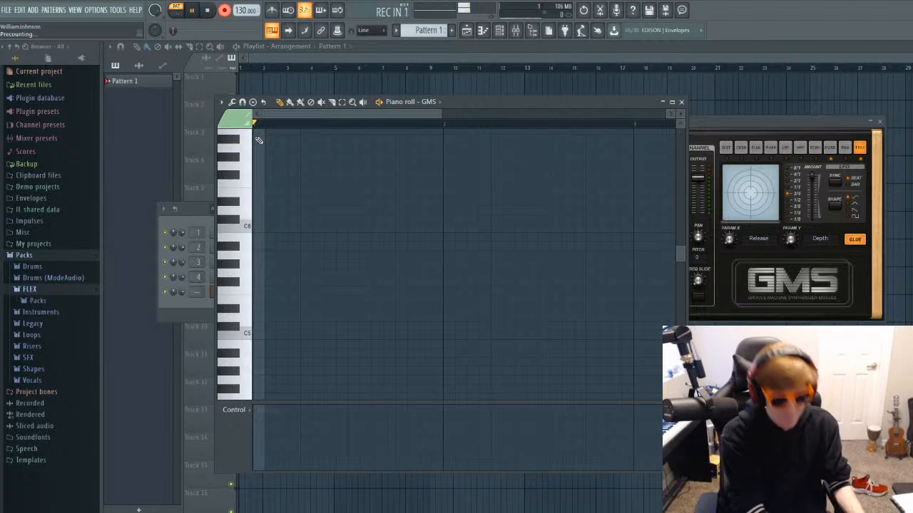
{"action": "key", "text": "b"}
{"action": "key", "text": "m"}
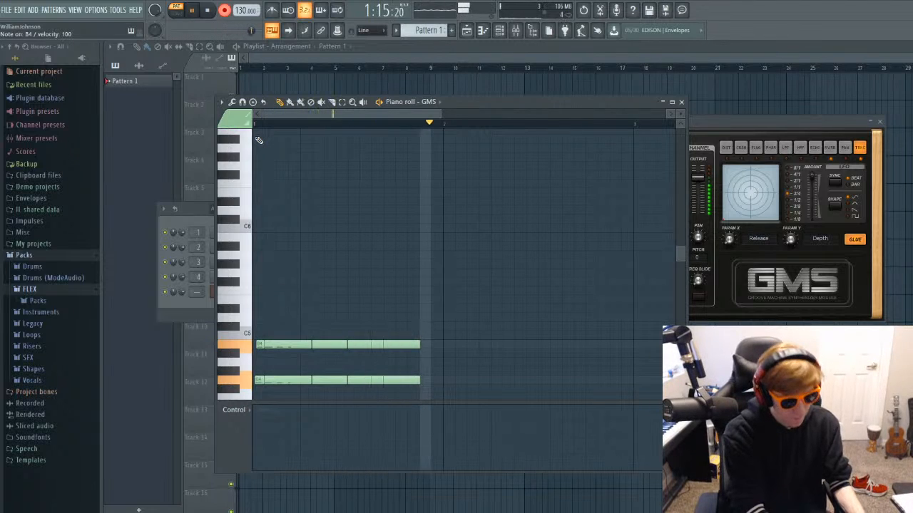
{"action": "key", "text": "space"}
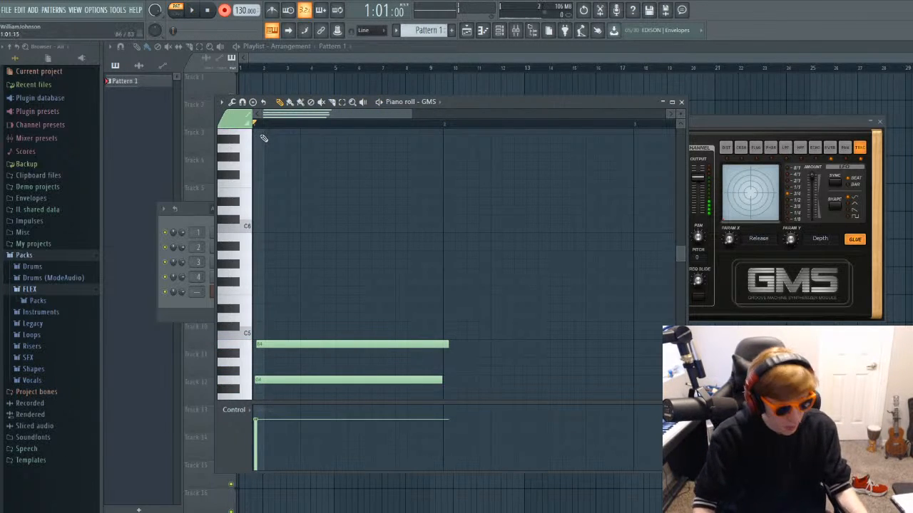
{"action": "key", "text": "ctrl+z"}
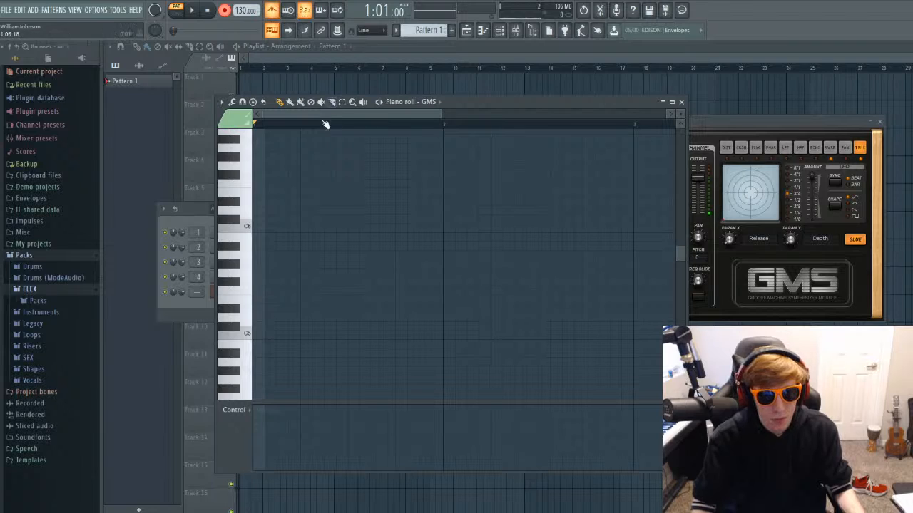
Record a four-bar GMS chord progression: C4-E4-G4-B4, D4-F#4-A4, and E4-A4-B4 with A4 moving to G#4.
{"action": "key", "text": "space"}
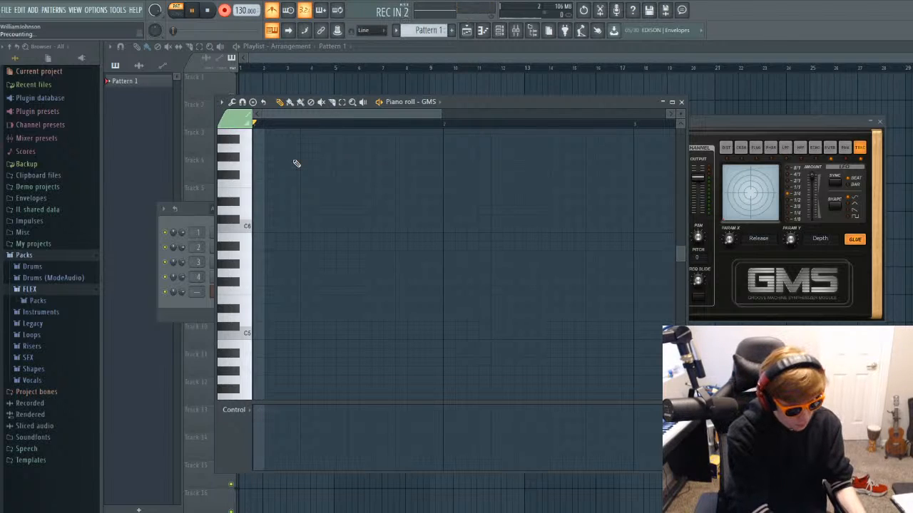
{"action": "key", "text": "b"}
{"action": "key", "text": "m"}
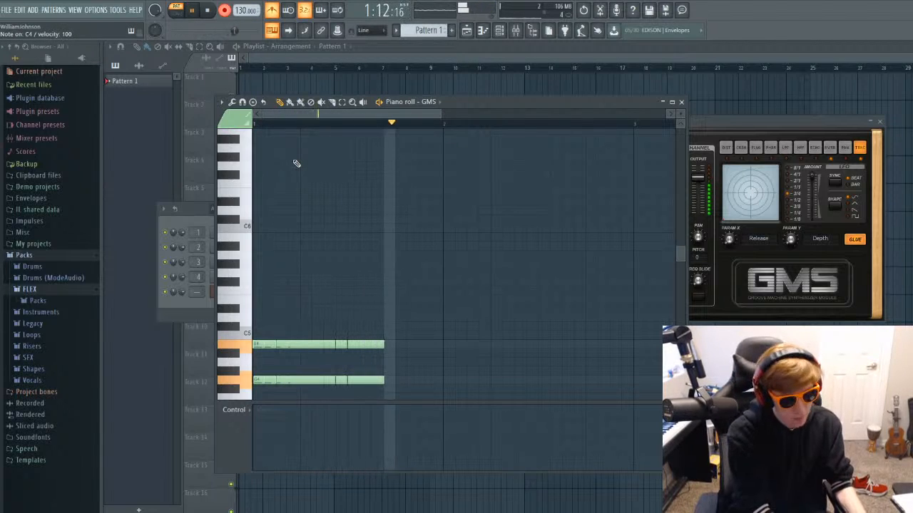
{"action": "key", "text": "g"}
{"action": "key", "text": "n"}
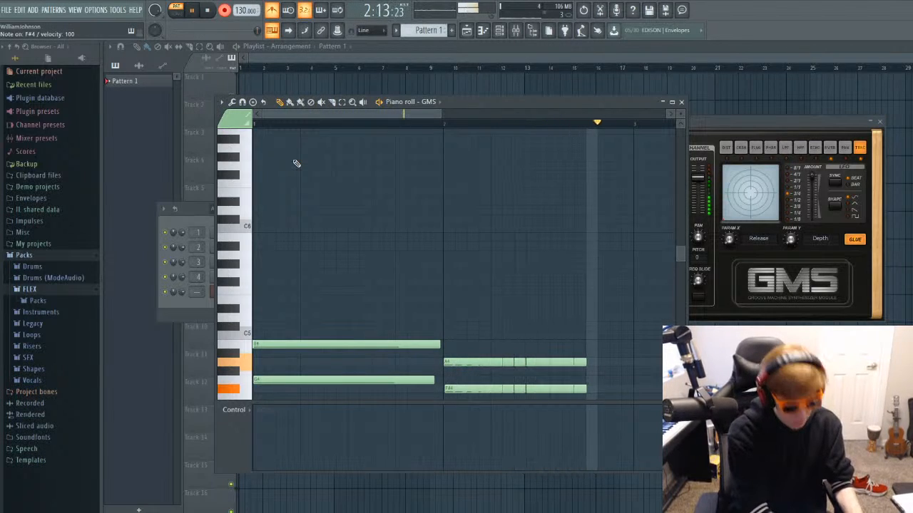
{"action": "key", "text": "m"}
{"action": "key", "text": "n"}
{"action": "key", "text": "h"}
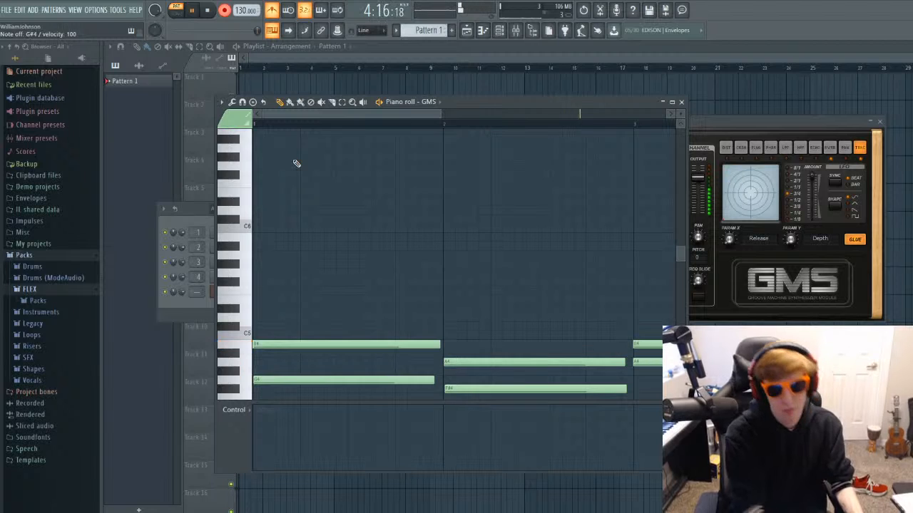
{"action": "key", "text": "space"}
{"action": "scroll", "coordinate": [474, 232], "scroll_direction": "down", "scroll_amount": 6}
{"action": "scroll", "coordinate": [484, 235], "scroll_direction": "up", "scroll_amount": 4}
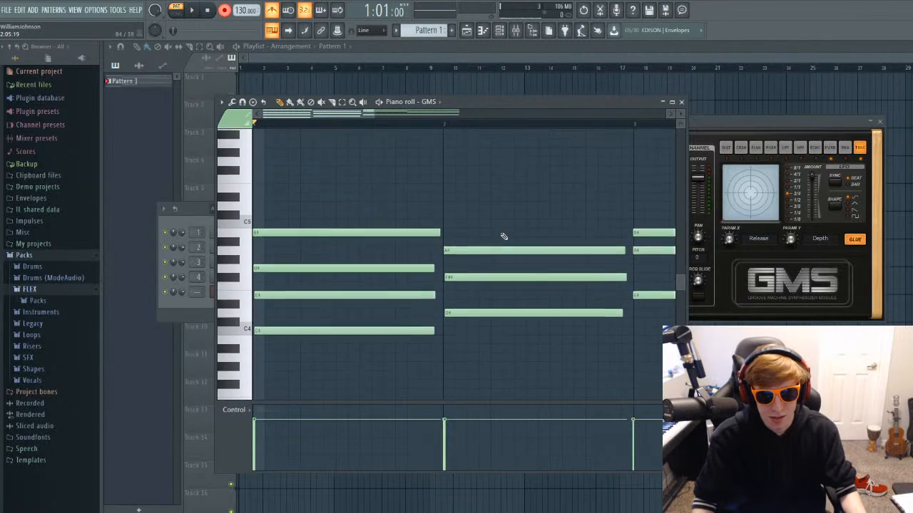
Select all the recorded notes and quantize their start times to the grid while keeping their played durations.
{"action": "scroll", "coordinate": [487, 236], "scroll_direction": "down", "scroll_amount": 2}
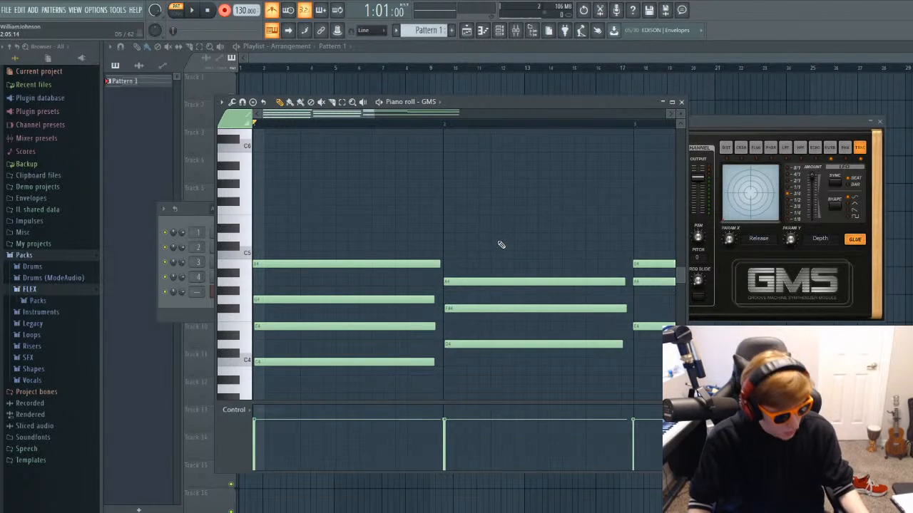
{"action": "key", "text": "ctrl+a"}
{"action": "key", "text": "alt+q"}
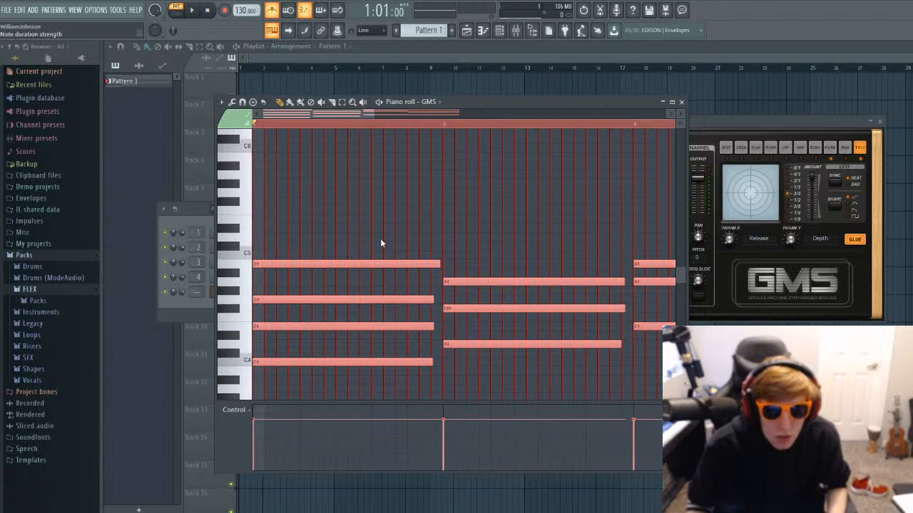
{"action": "mouse_move", "coordinate": [376, 237]}
{"action": "left_mouse_down"}
{"action": "mouse_move", "coordinate": [377, 203]}
{"action": "mouse_move", "coordinate": [378, 237]}
{"action": "left_mouse_up"}
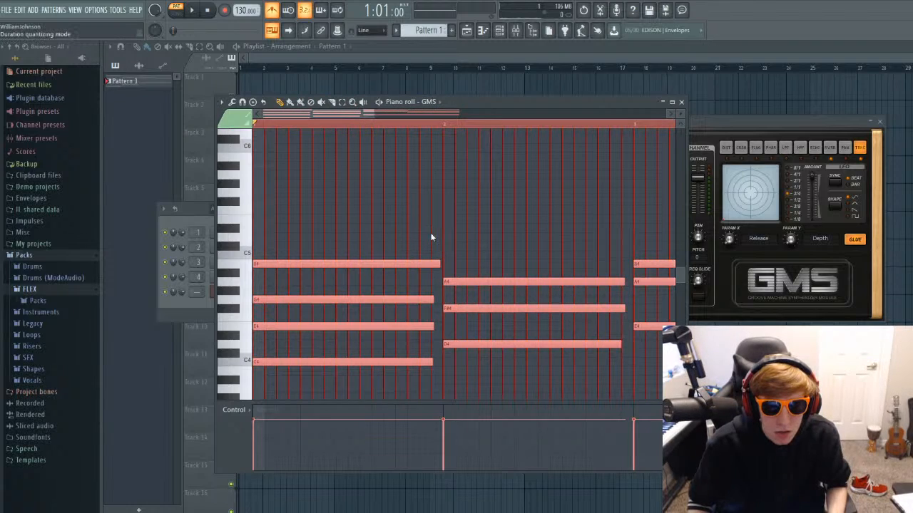
{"action": "left_click", "coordinate": [433, 274]}
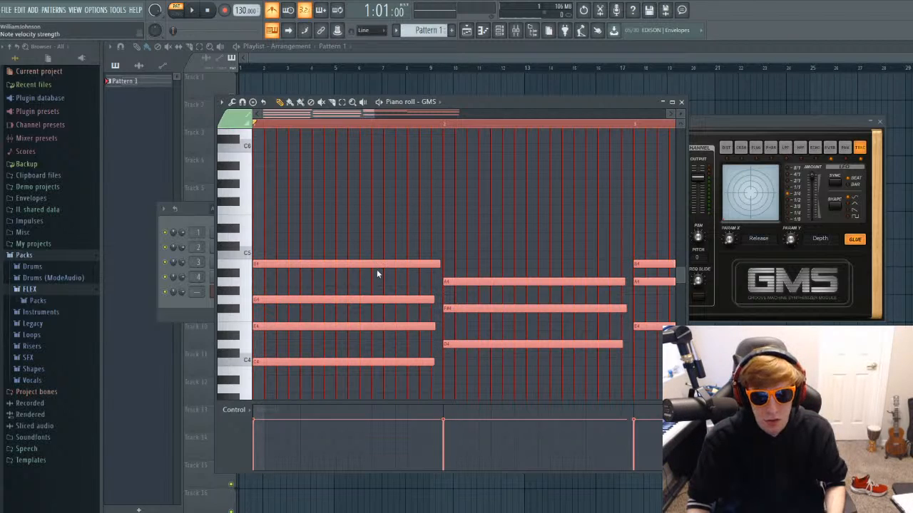
{"action": "left_click", "coordinate": [444, 301]}
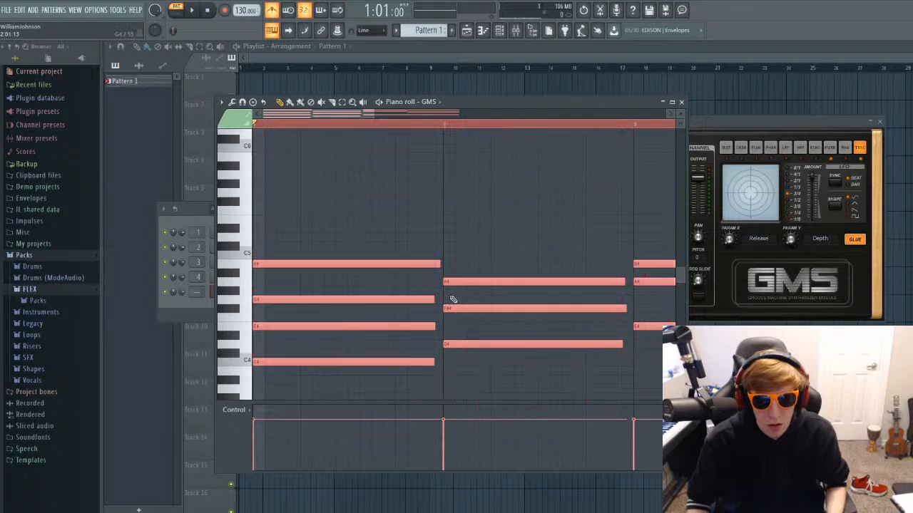
Lower the velocity of all the selected chord notes slightly.
{"action": "scroll", "coordinate": [469, 313], "scroll_direction": "up", "scroll_amount": 5}
{"action": "scroll", "coordinate": [469, 308], "scroll_direction": "down", "scroll_amount": 5}
{"action": "scroll", "coordinate": [453, 252], "scroll_direction": "down", "scroll_amount": 1}
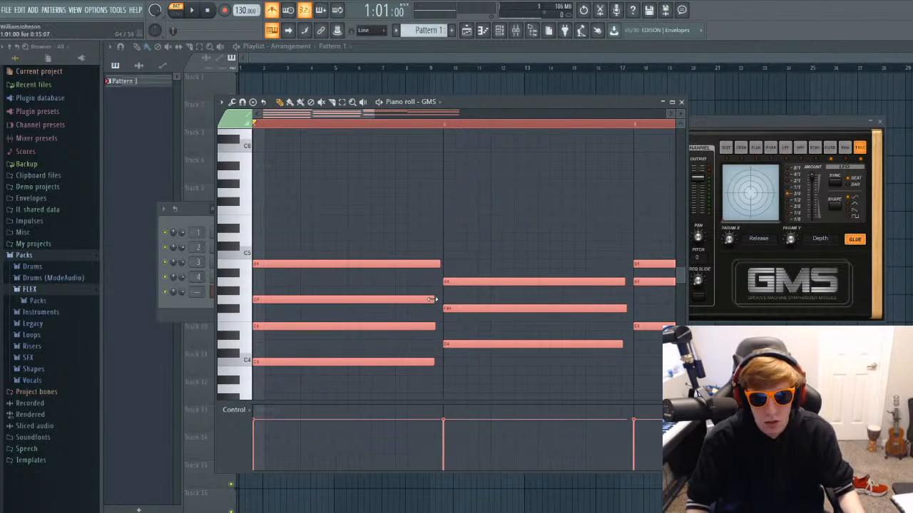
{"action": "scroll", "coordinate": [471, 295], "scroll_direction": "up", "scroll_amount": 4}
{"action": "scroll", "coordinate": [468, 292], "scroll_direction": "down", "scroll_amount": 5}
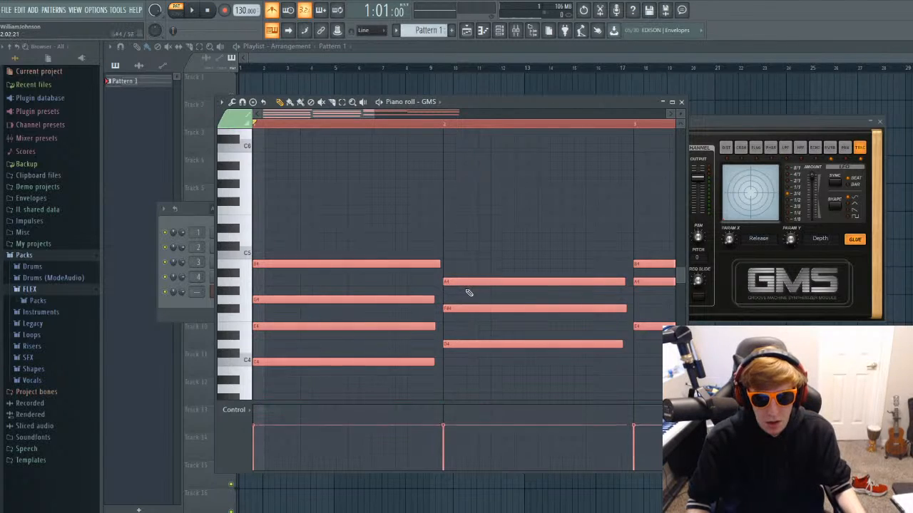
{"action": "scroll", "coordinate": [468, 293], "scroll_direction": "down", "scroll_amount": 6}
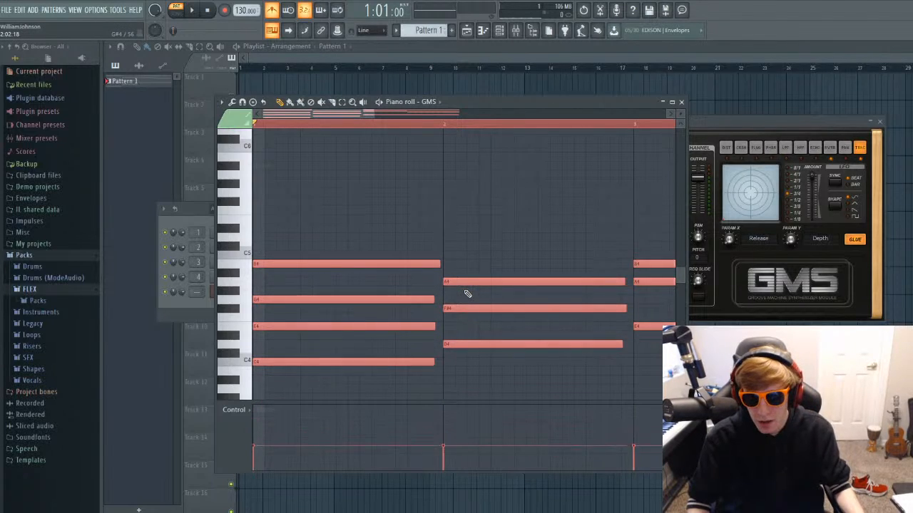
{"action": "scroll", "coordinate": [467, 294], "scroll_direction": "down", "scroll_amount": 3}
{"action": "scroll", "coordinate": [467, 294], "scroll_direction": "up", "scroll_amount": 8}
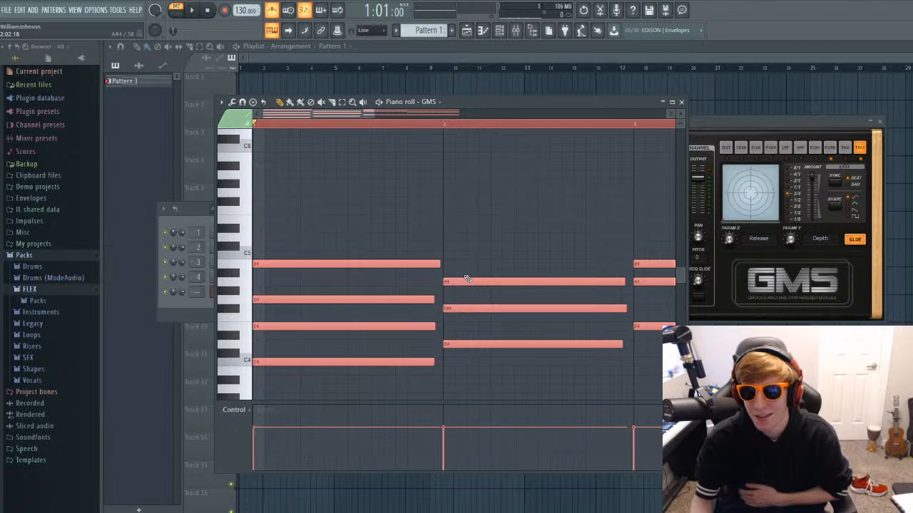
{"action": "scroll", "coordinate": [447, 270], "scroll_direction": "down", "scroll_amount": 1}
{"action": "scroll", "coordinate": [445, 263], "scroll_direction": "up", "scroll_amount": 2}
{"action": "scroll", "coordinate": [444, 261], "scroll_direction": "down", "scroll_amount": 4}
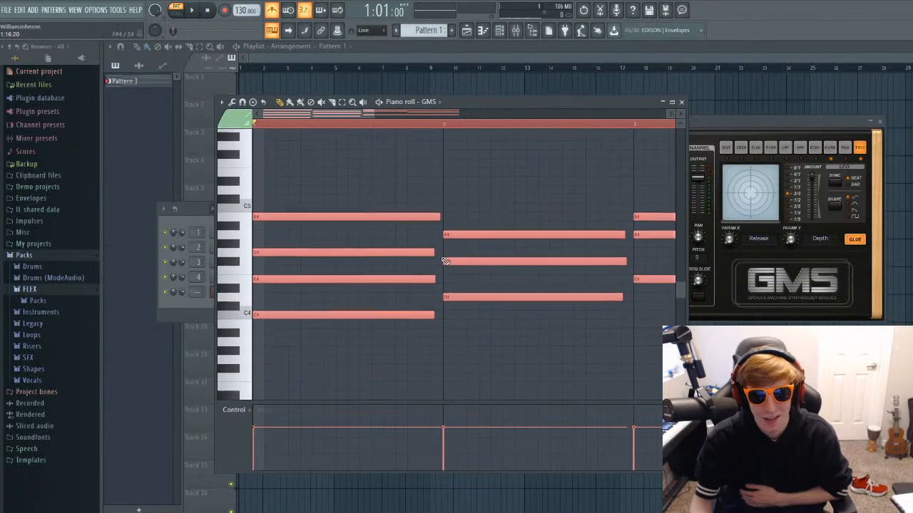
{"action": "scroll", "coordinate": [444, 259], "scroll_direction": "up", "scroll_amount": 3}
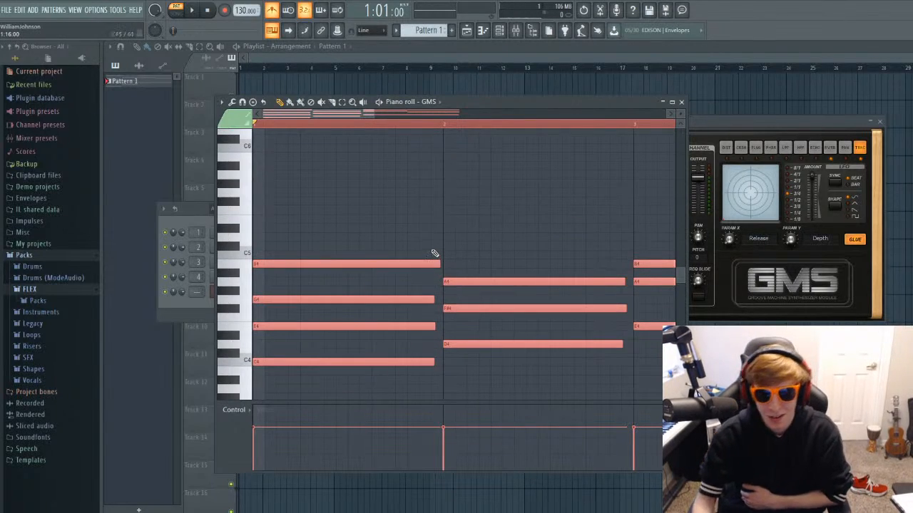
{"action": "scroll", "coordinate": [433, 257], "scroll_direction": "down", "scroll_amount": 3}
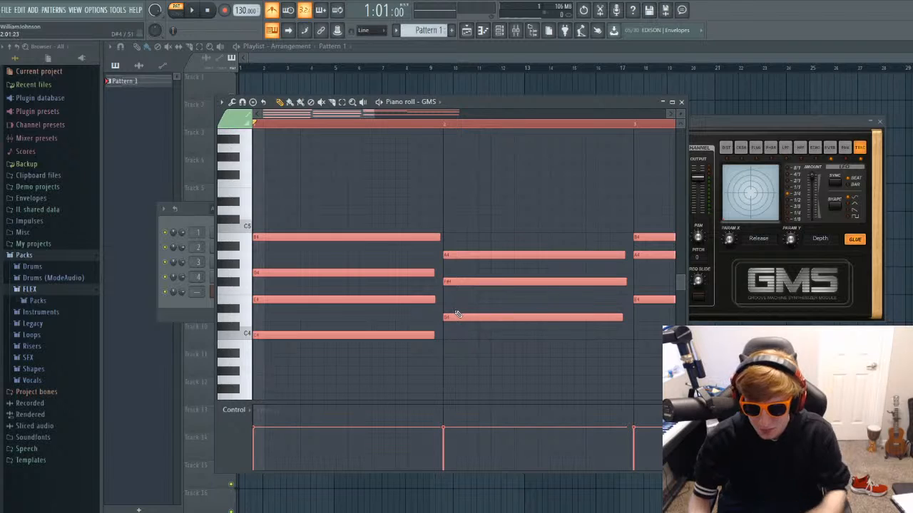
Deselect the notes and raise the velocity of B4, the highest note of the first chord.
{"action": "left_click_drag", "start_coordinate": [398, 119], "coordinate": [352, 117]}
{"action": "left_click", "coordinate": [402, 183]}
{"action": "right_click", "coordinate": [404, 185]}
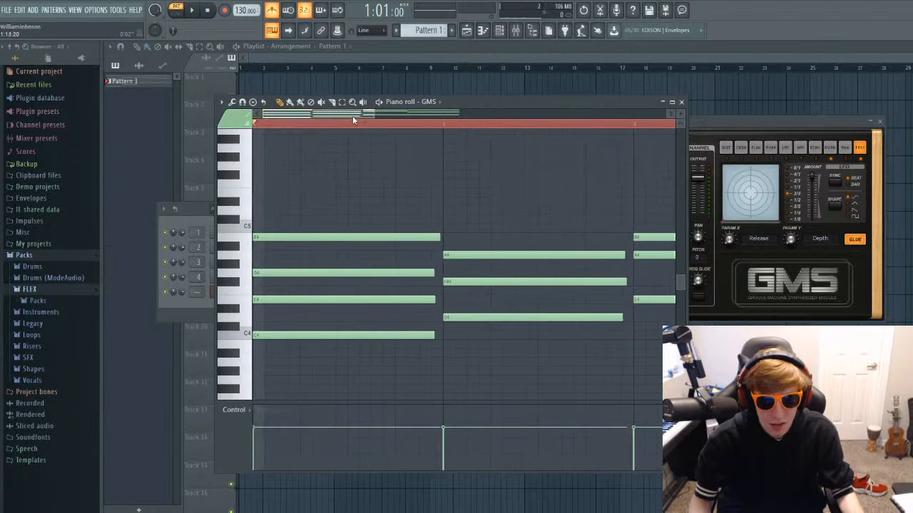
{"action": "left_click", "coordinate": [431, 239]}
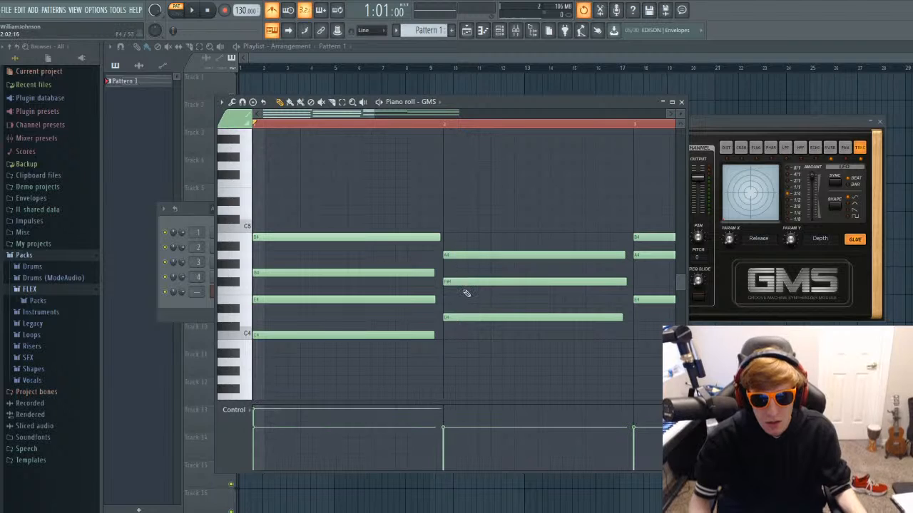
{"action": "left_click", "coordinate": [436, 337]}
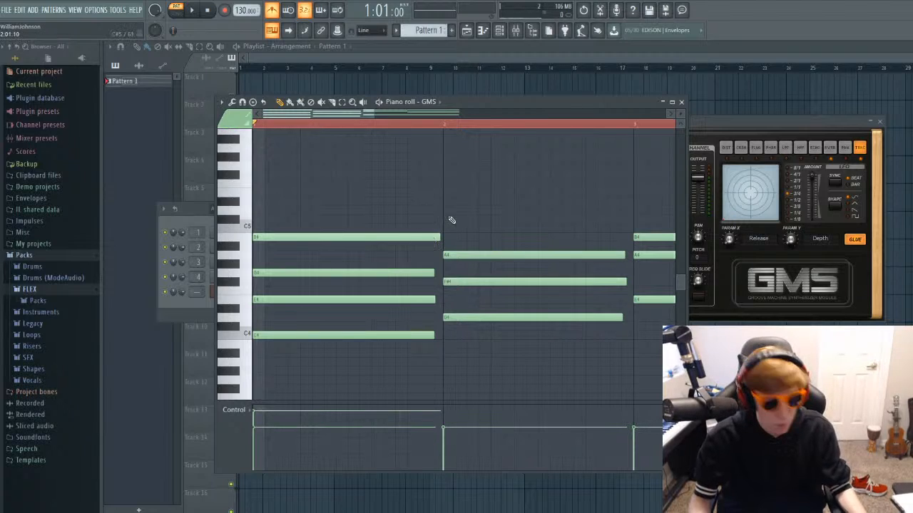
Adjust the lengths of the first chord's four notes so they all end exactly at the start of bar 2.
{"action": "scroll", "coordinate": [451, 221], "scroll_direction": "up", "scroll_amount": 5}
{"action": "left_click_drag", "start_coordinate": [335, 237], "coordinate": [362, 237]}
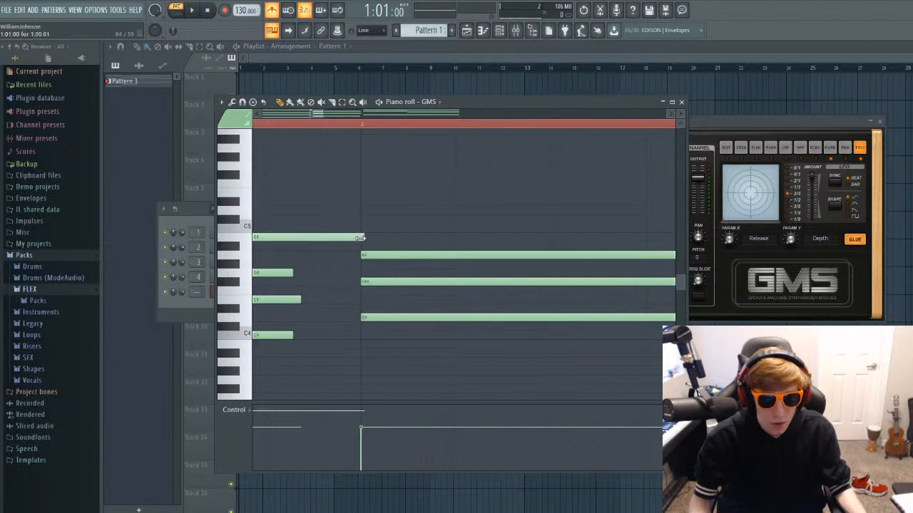
{"action": "left_click_drag", "start_coordinate": [294, 273], "coordinate": [361, 273]}
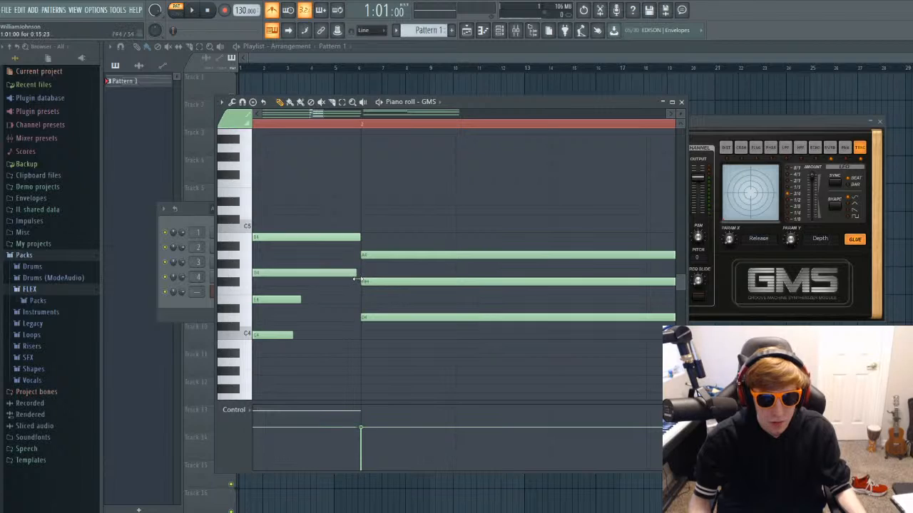
{"action": "left_click_drag", "start_coordinate": [301, 300], "coordinate": [361, 300]}
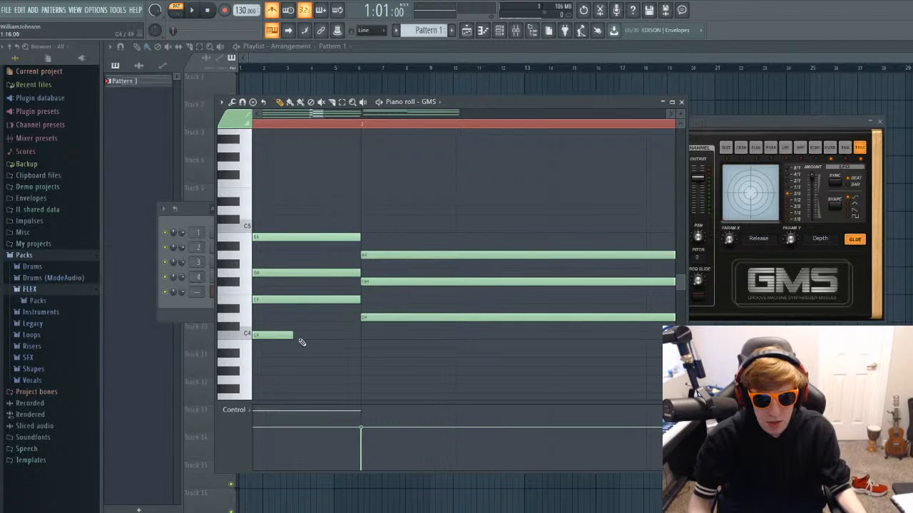
{"action": "left_click_drag", "start_coordinate": [293, 336], "coordinate": [356, 337]}
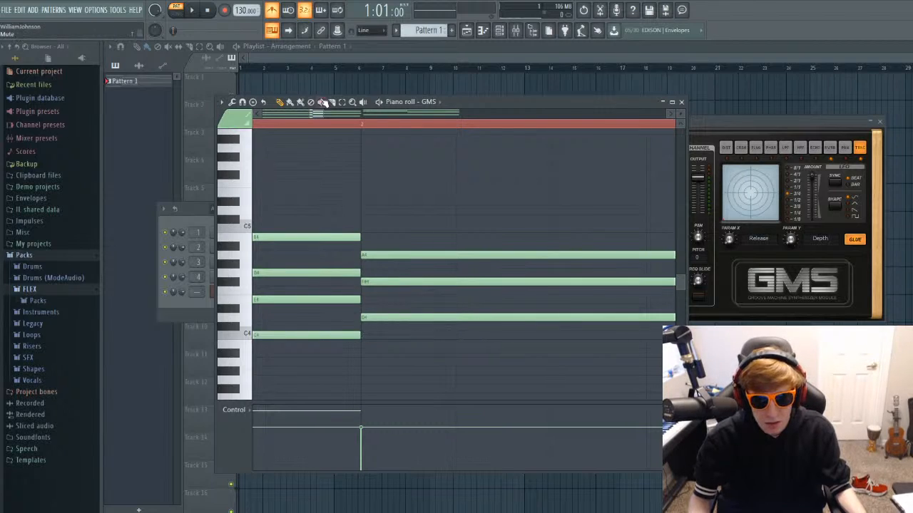
Extend the second chord's three notes, A4, F#4 and D4, so they end exactly at the start of bar 3.
{"action": "left_click_drag", "start_coordinate": [320, 114], "coordinate": [368, 121]}
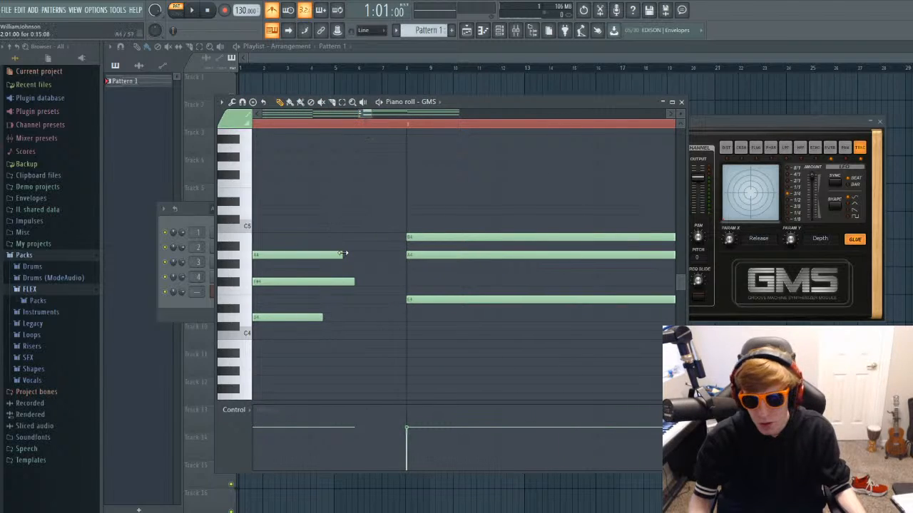
{"action": "left_click_drag", "start_coordinate": [343, 255], "coordinate": [389, 255]}
{"action": "left_click_drag", "start_coordinate": [353, 282], "coordinate": [408, 288]}
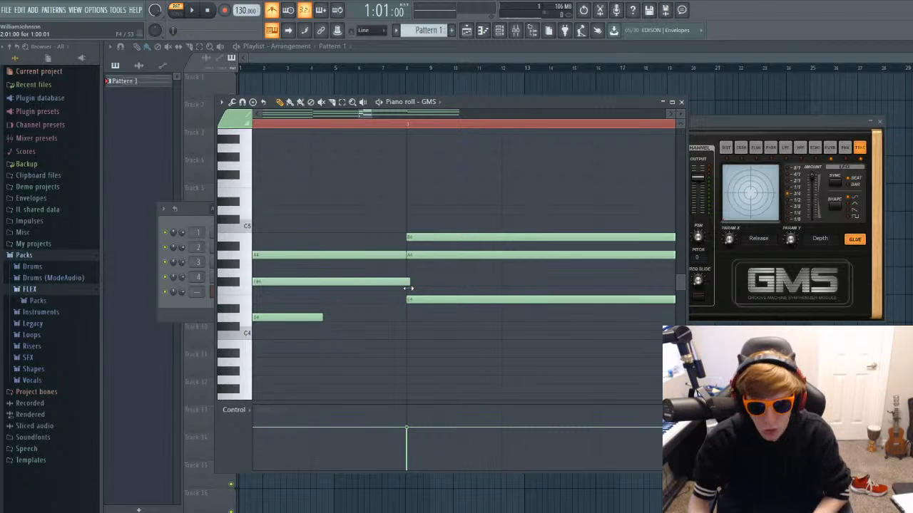
{"action": "left_click_drag", "start_coordinate": [322, 318], "coordinate": [407, 322]}
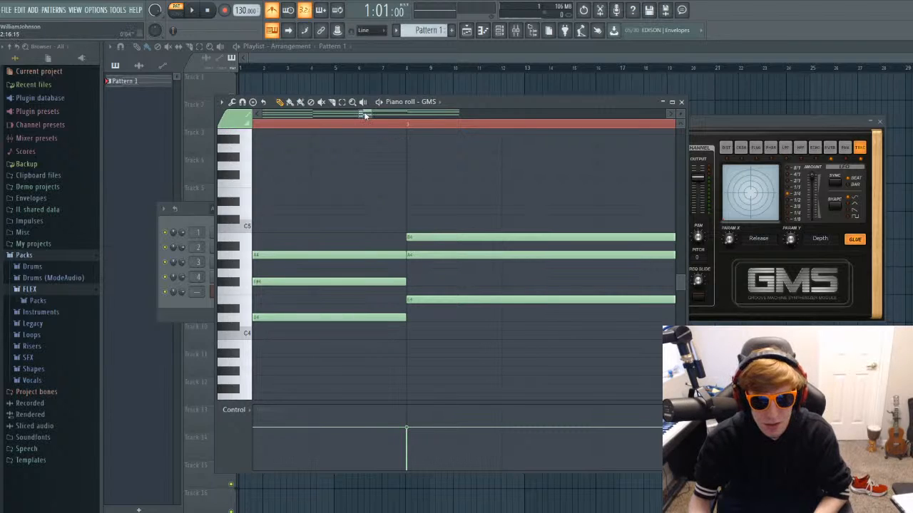
{"action": "left_click_drag", "start_coordinate": [362, 116], "coordinate": [407, 116]}
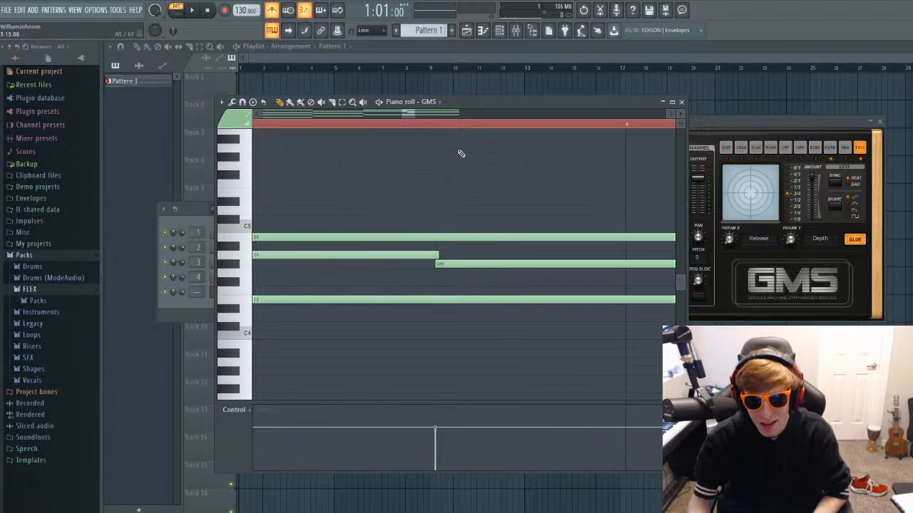
Extend the last chord's three notes, B4, G#4 and E4, so they end exactly at the start of bar 5, and close the piano roll.
{"action": "scroll", "coordinate": [464, 207], "scroll_direction": "up", "scroll_amount": 5}
{"action": "scroll", "coordinate": [465, 180], "scroll_direction": "down", "scroll_amount": 4}
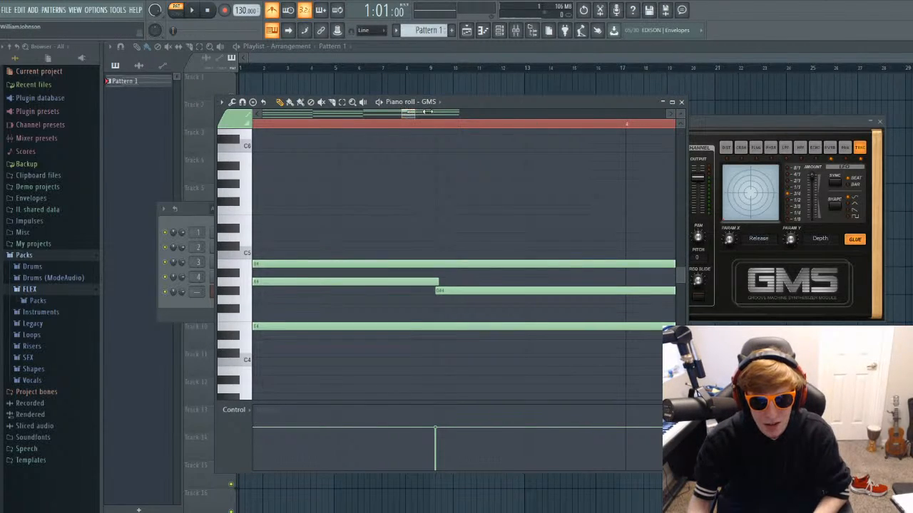
{"action": "left_click_drag", "start_coordinate": [408, 114], "coordinate": [461, 114]}
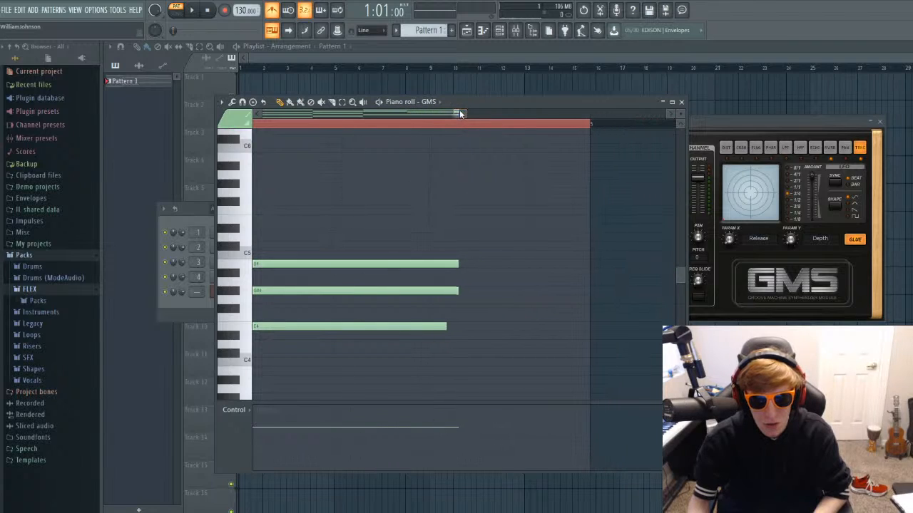
{"action": "left_click_drag", "start_coordinate": [461, 263], "coordinate": [590, 264]}
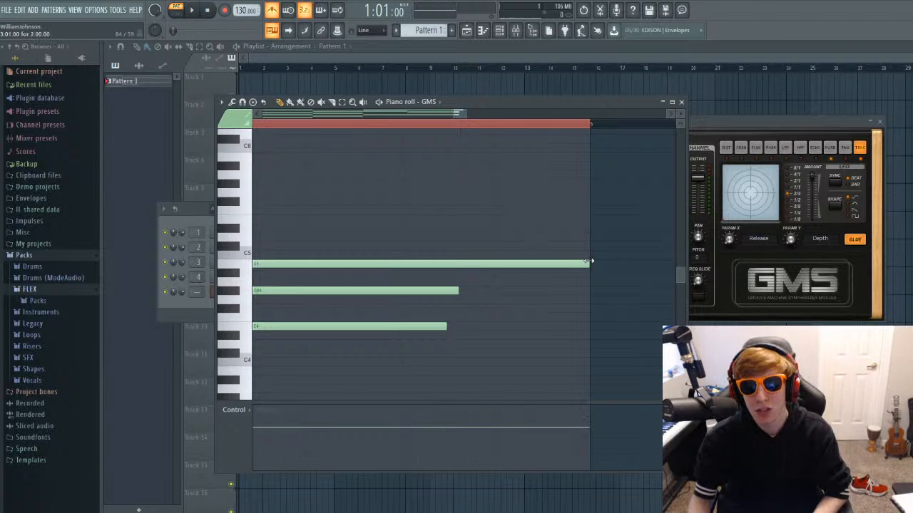
{"action": "left_click_drag", "start_coordinate": [460, 291], "coordinate": [590, 291]}
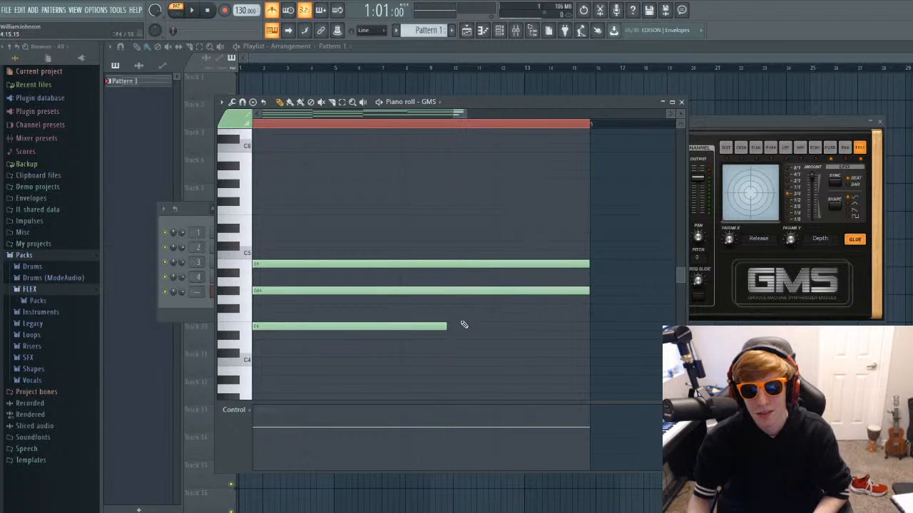
{"action": "left_click_drag", "start_coordinate": [446, 326], "coordinate": [590, 325]}
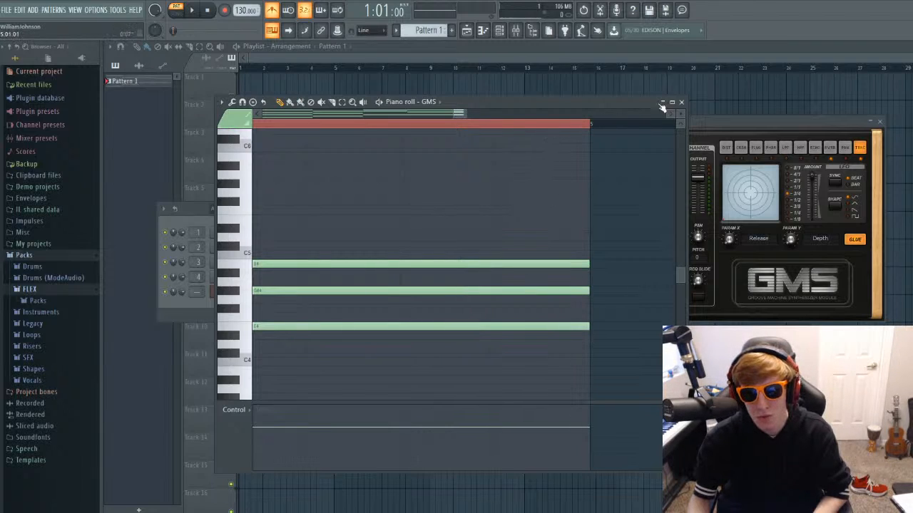
{"action": "left_click", "coordinate": [682, 103]}
Place Pattern 1 at bar 1 of Track 1 and duplicate it to bars 5 and 9.
{"action": "left_click_drag", "start_coordinate": [150, 82], "coordinate": [244, 83]}
{"action": "left_click", "coordinate": [342, 88]}
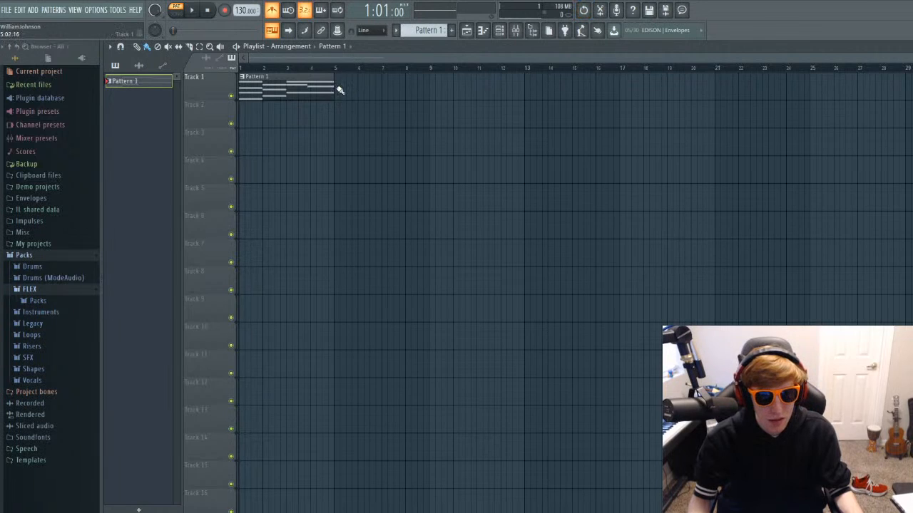
{"action": "key", "text": "ctrl+b"}
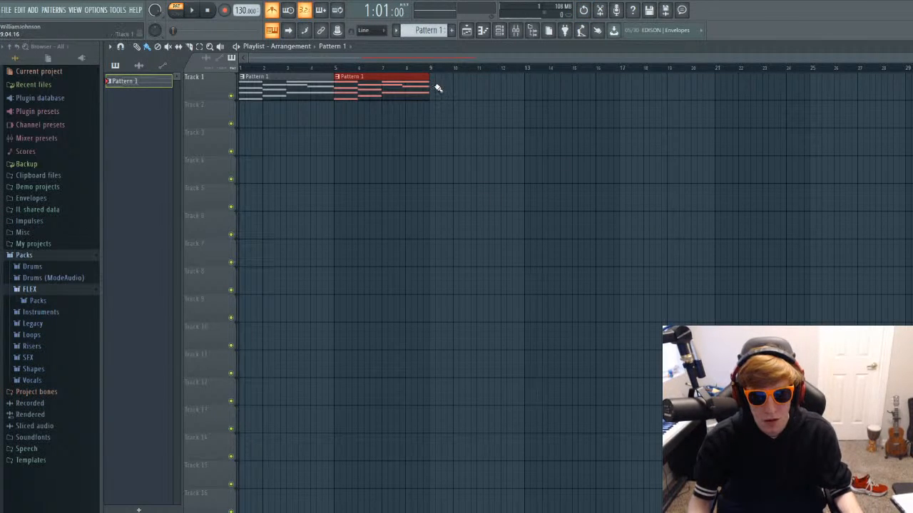
{"action": "key", "text": "ctrl+b"}
{"action": "left_click_drag", "start_coordinate": [458, 85], "coordinate": [454, 85]}
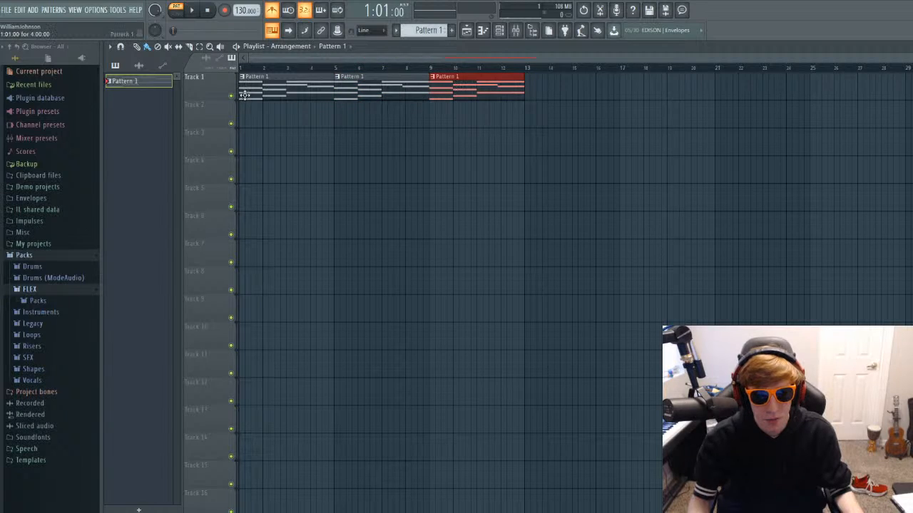
Switch to song mode and play the arrangement from bar 1.
{"action": "key", "text": "space"}
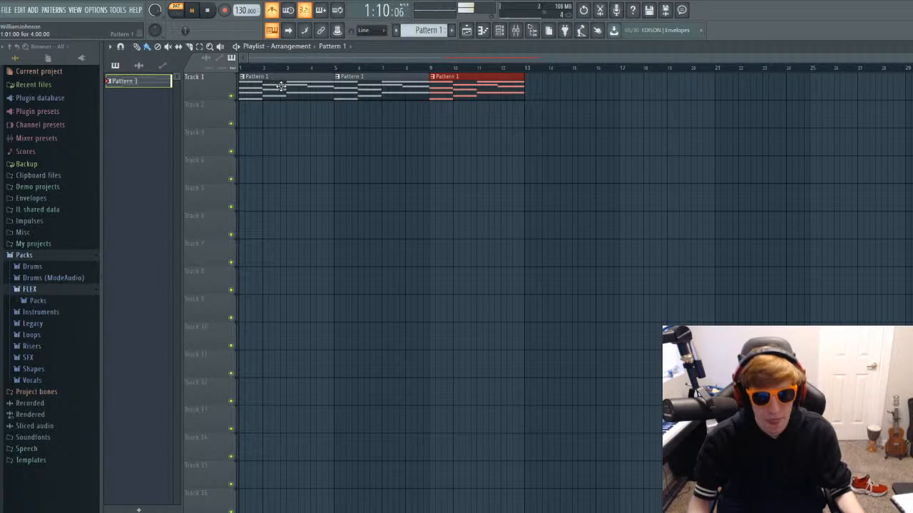
{"action": "key", "text": "space"}
{"action": "left_click", "coordinate": [244, 69]}
{"action": "key", "text": "space"}
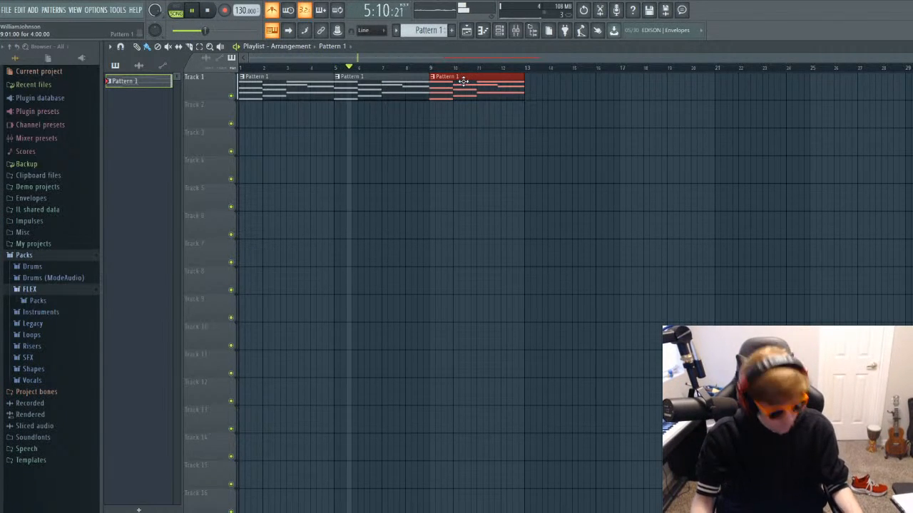
Copy the last Pattern 1 clip to bar 13 on Track 1 and stop playback.
{"action": "left_click_drag", "start_coordinate": [464, 81], "coordinate": [556, 81]}
{"action": "key", "text": "space"}
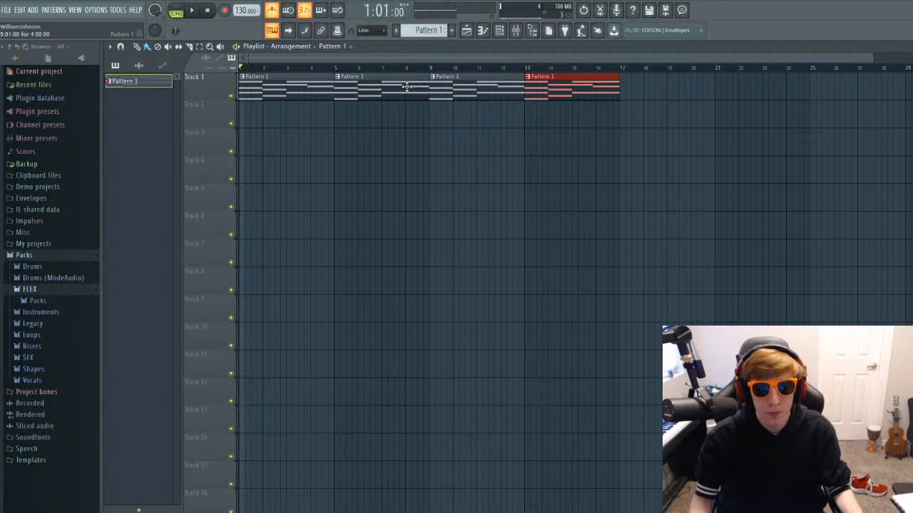
Try adding an E5 note above the last chord in Pattern 1, starting where its G#4 note begins, and remove it again.
{"action": "left_click", "coordinate": [407, 87]}
{"action": "double_click", "coordinate": [406, 86]}
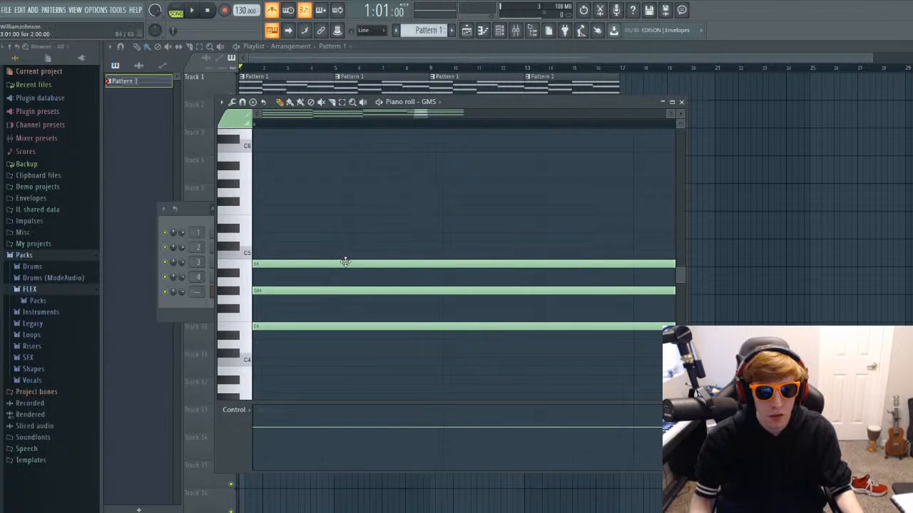
{"action": "scroll", "coordinate": [428, 258], "scroll_direction": "down", "scroll_amount": 2}
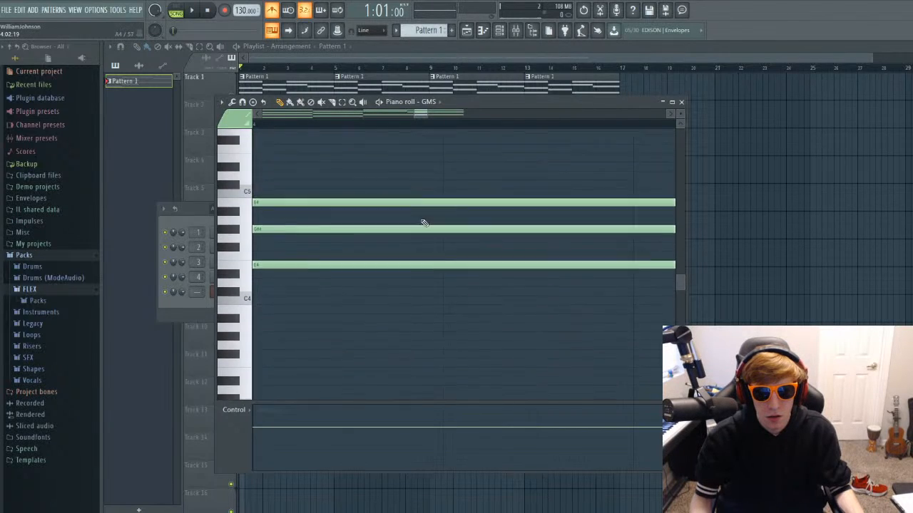
{"action": "mouse_move", "coordinate": [417, 114]}
{"action": "left_mouse_down"}
{"action": "mouse_move", "coordinate": [459, 114]}
{"action": "mouse_move", "coordinate": [400, 125]}
{"action": "mouse_move", "coordinate": [410, 124]}
{"action": "left_mouse_up"}
{"action": "key", "text": "space"}
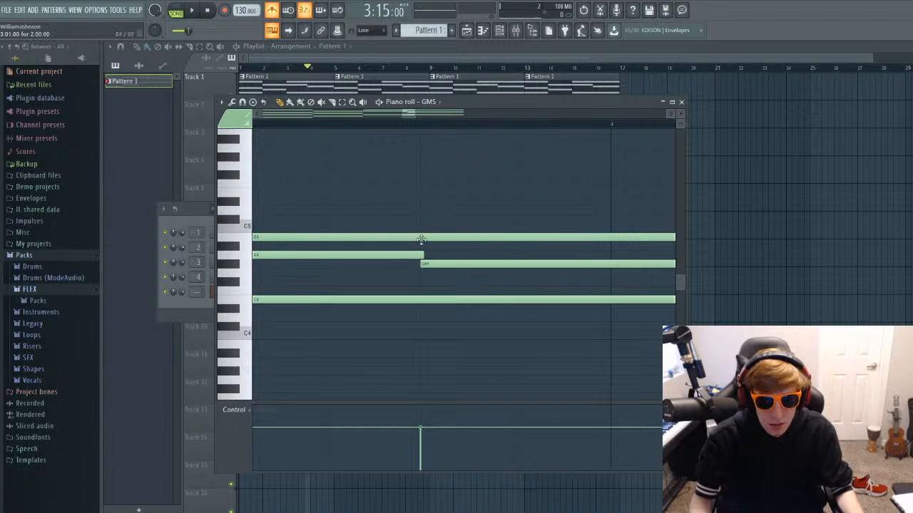
{"action": "left_click_drag", "start_coordinate": [422, 218], "coordinate": [440, 191]}
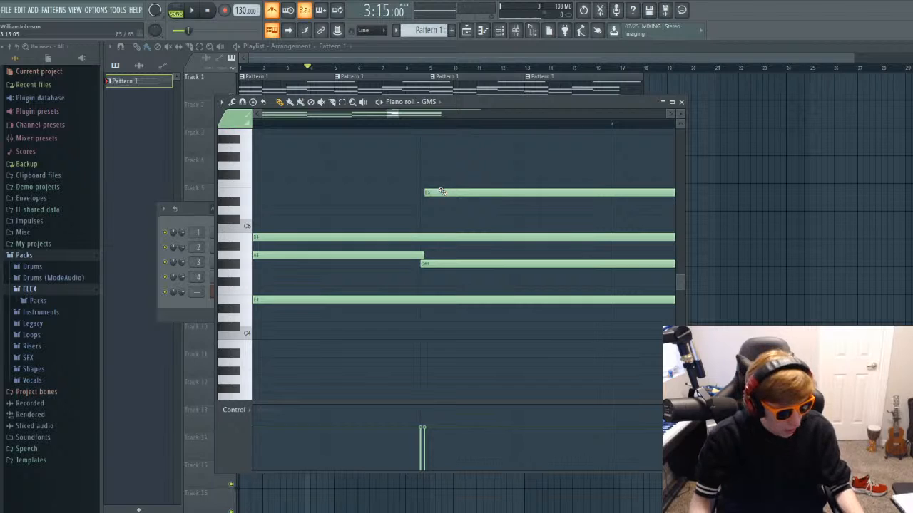
{"action": "key", "text": "ctrl+z"}
{"action": "key", "text": "ctrl+z"}
{"action": "key", "text": "ctrl+z"}
{"action": "key", "text": "ctrl+z"}
{"action": "key", "text": "ctrl+z"}
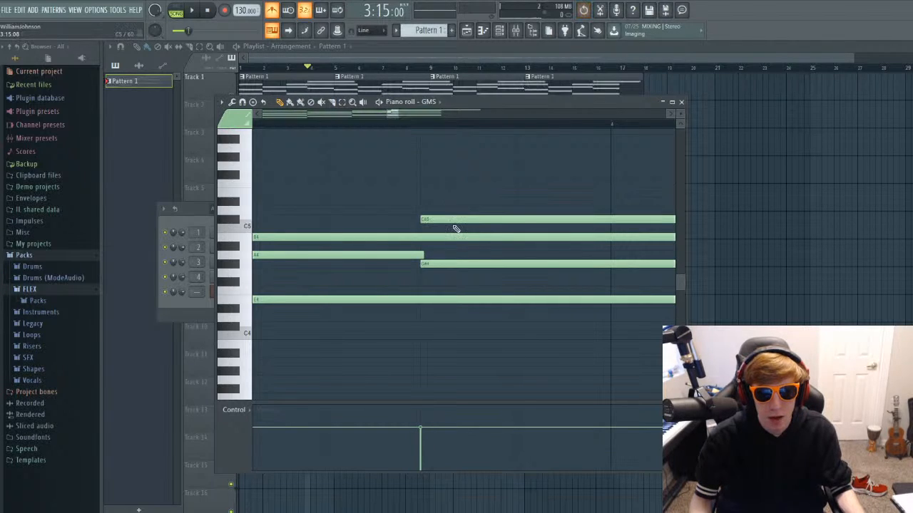
{"action": "right_click", "coordinate": [452, 220]}
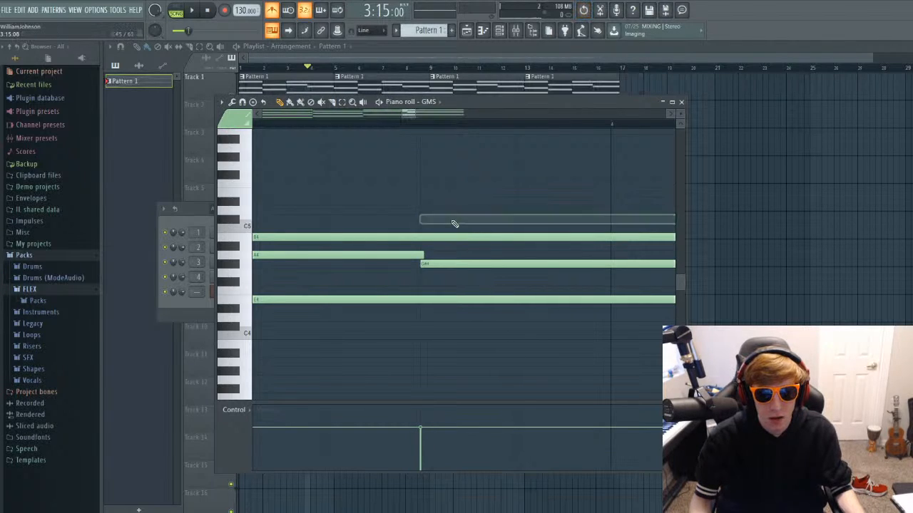
{"action": "left_click", "coordinate": [681, 102]}
{"action": "right_click", "coordinate": [358, 87]}
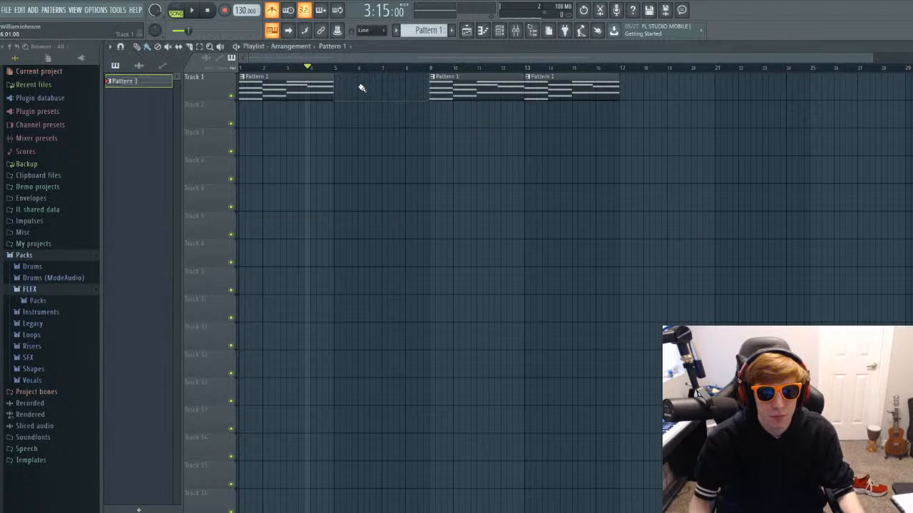
{"action": "key", "text": "ctrl+z"}
{"action": "right_click", "coordinate": [369, 80]}
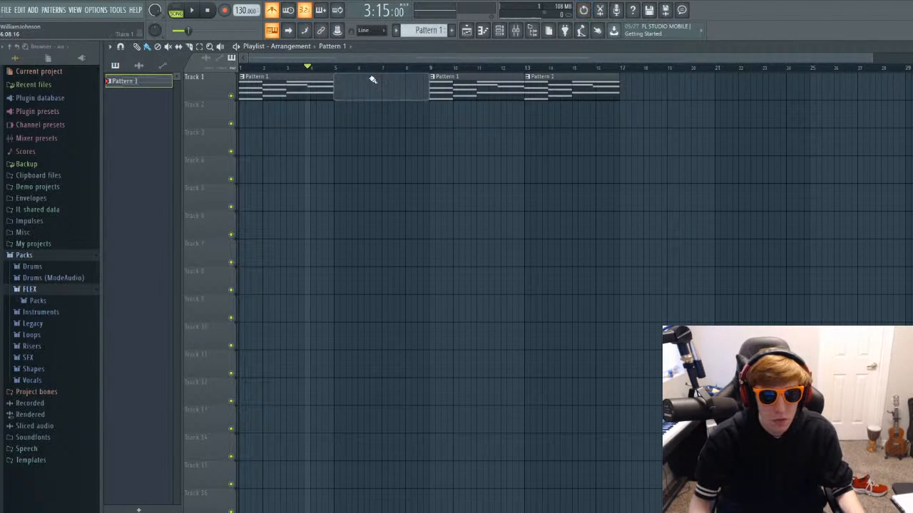
{"action": "key", "text": "ctrl+z"}
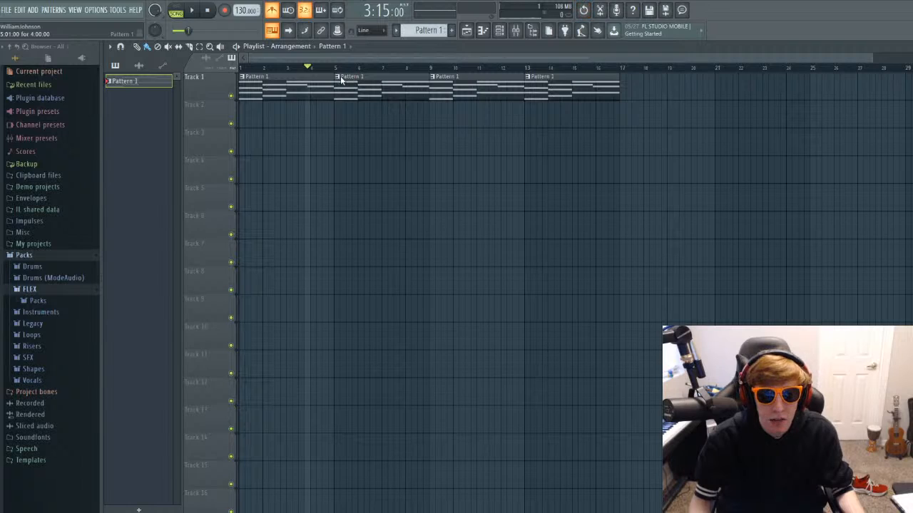
Make the clip at bar 5 unique as Pattern 2 and open its GMS notes in the piano roll.
{"action": "key", "text": "F4"}
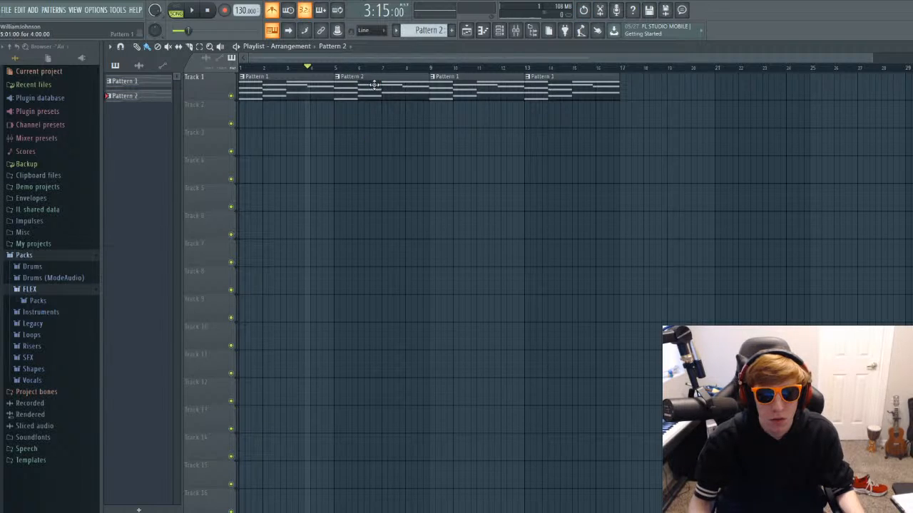
{"action": "double_click", "coordinate": [374, 85]}
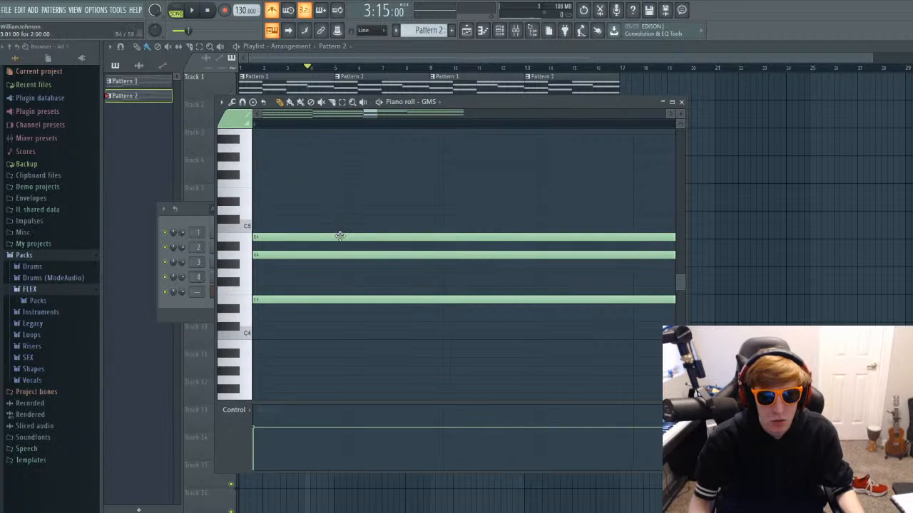
Shorten the long B4 note that starts at bar 3 so it ends where the G#4 note begins.
{"action": "scroll", "coordinate": [396, 223], "scroll_direction": "down", "scroll_amount": 6}
{"action": "scroll", "coordinate": [401, 220], "scroll_direction": "up", "scroll_amount": 7}
{"action": "left_click_drag", "start_coordinate": [372, 116], "coordinate": [406, 114]}
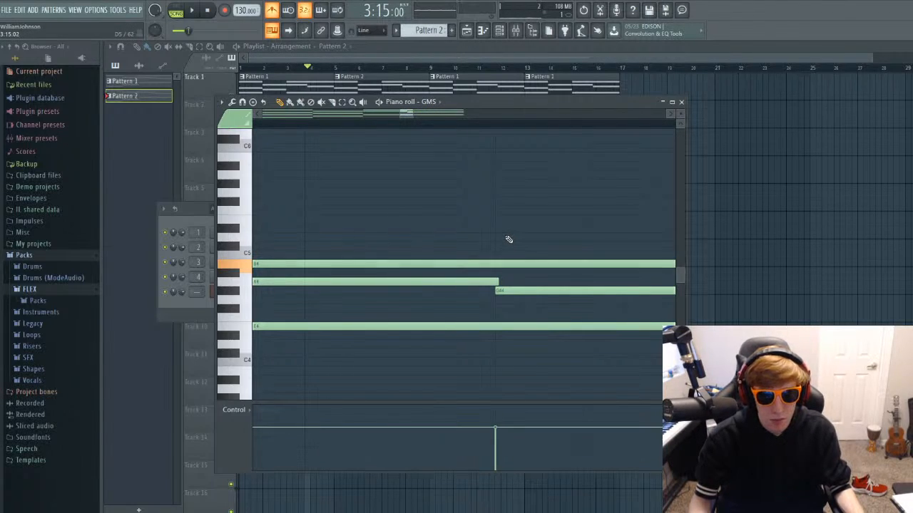
{"action": "scroll", "coordinate": [505, 239], "scroll_direction": "down", "scroll_amount": 6}
{"action": "left_click_drag", "start_coordinate": [513, 264], "coordinate": [455, 265]}
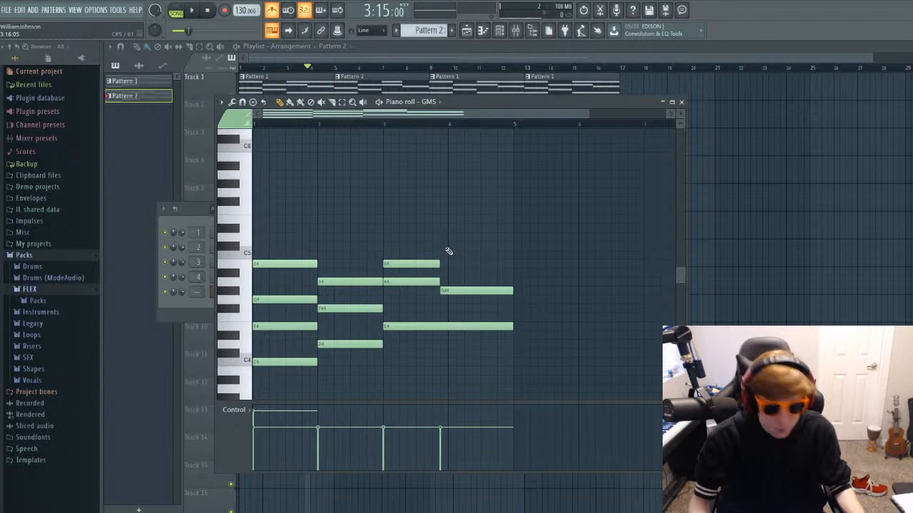
Add an E5 note above the last chord, starting at the same time as its G#4 note.
{"action": "left_click", "coordinate": [451, 246]}
{"action": "left_click_drag", "start_coordinate": [455, 245], "coordinate": [449, 219]}
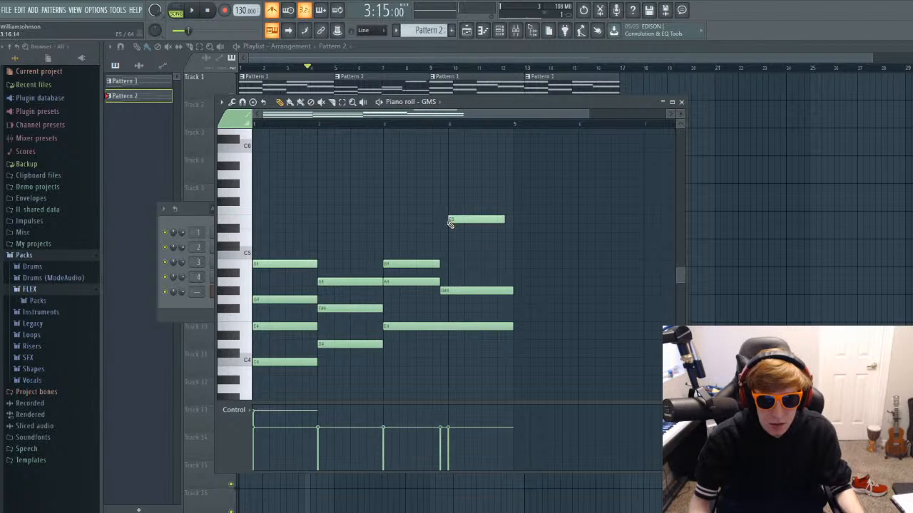
{"action": "scroll", "coordinate": [449, 221], "scroll_direction": "up", "scroll_amount": 4}
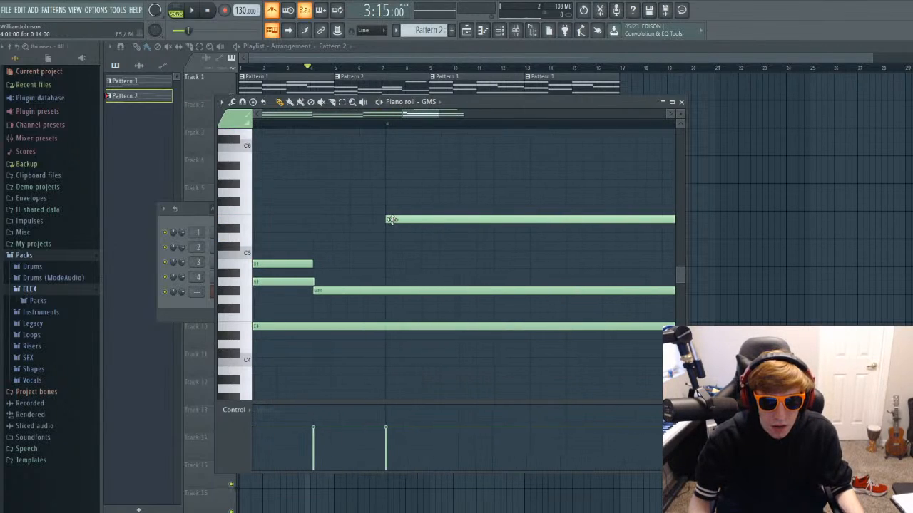
{"action": "left_click_drag", "start_coordinate": [402, 220], "coordinate": [348, 220]}
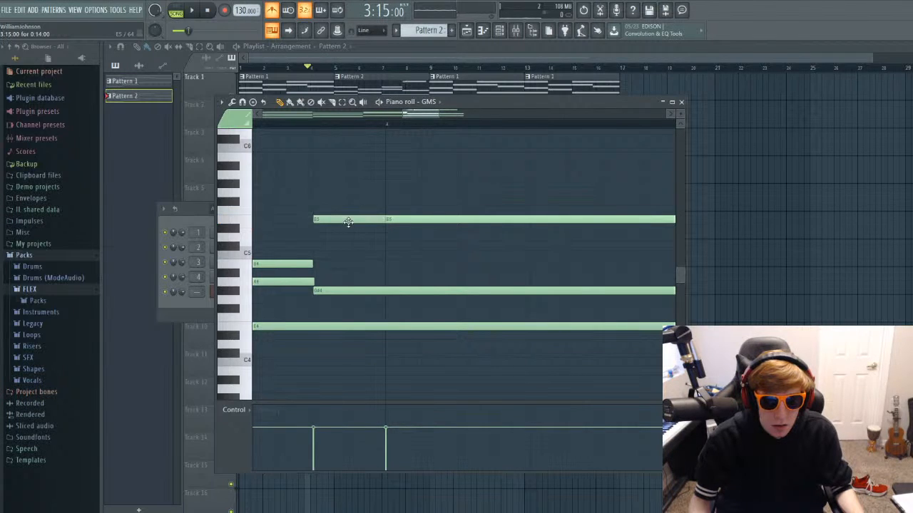
Extend the E5 note to the start of bar 5, and close the piano roll and channel rack.
{"action": "scroll", "coordinate": [460, 218], "scroll_direction": "down", "scroll_amount": 2}
{"action": "scroll", "coordinate": [462, 221], "scroll_direction": "up", "scroll_amount": 3}
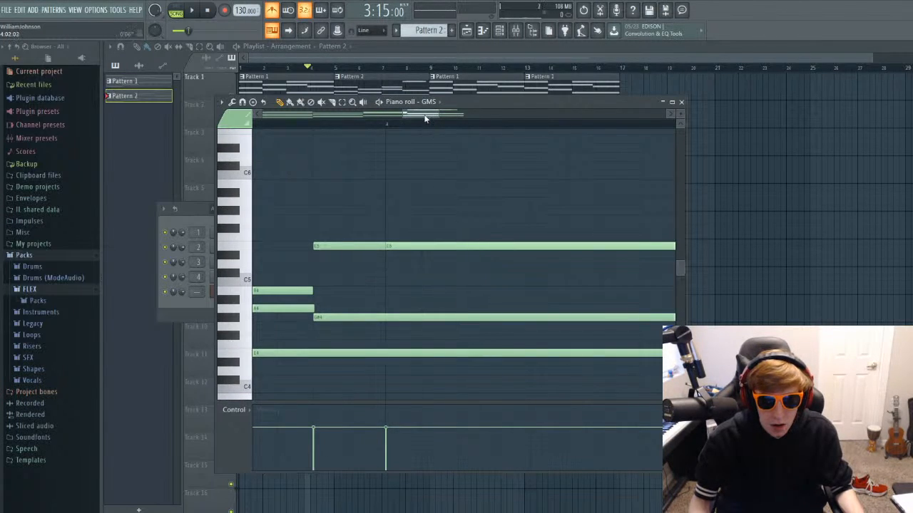
{"action": "left_click_drag", "start_coordinate": [425, 119], "coordinate": [464, 118]}
{"action": "left_click_drag", "start_coordinate": [342, 245], "coordinate": [419, 252]}
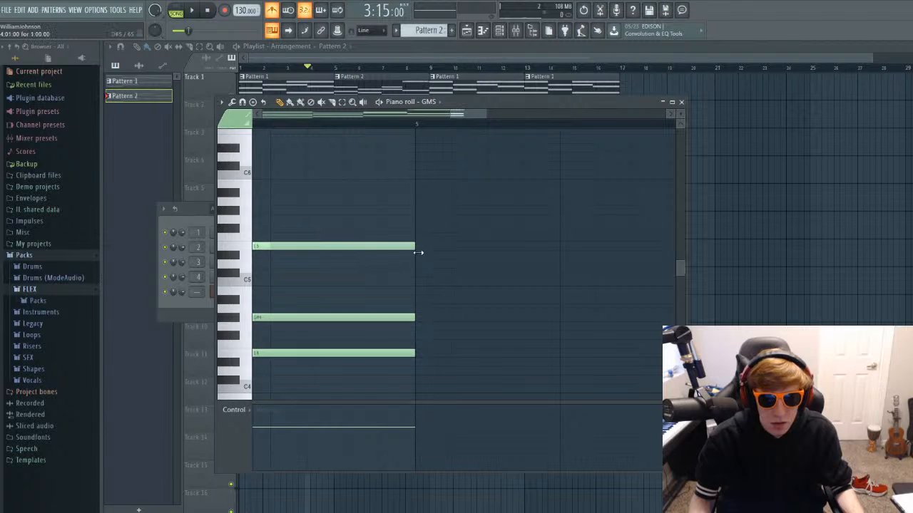
{"action": "left_click", "coordinate": [681, 102]}
{"action": "key", "text": "F6"}
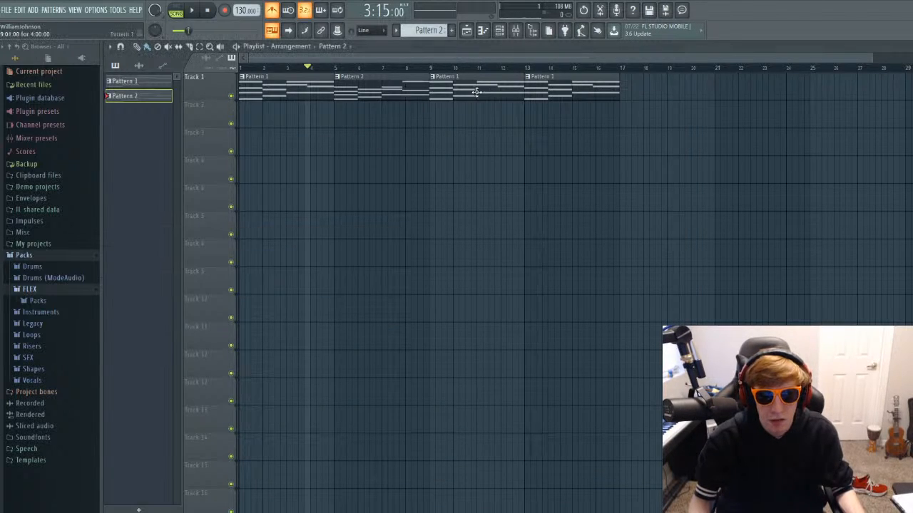
Replace the Pattern 1 clip at bar 13 with a copy of the Pattern 2 clip.
{"action": "left_click", "coordinate": [593, 91]}
{"action": "right_click", "coordinate": [592, 92]}
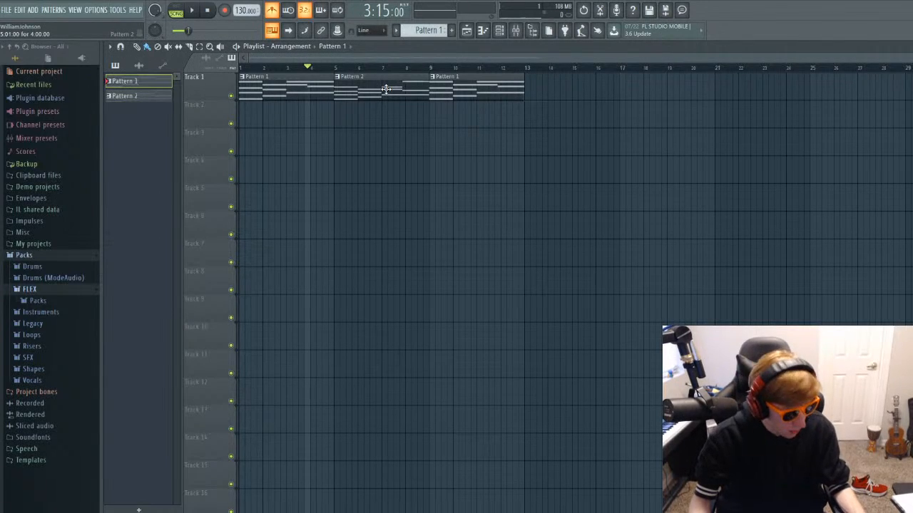
{"action": "left_click_drag", "start_coordinate": [385, 89], "coordinate": [575, 91]}
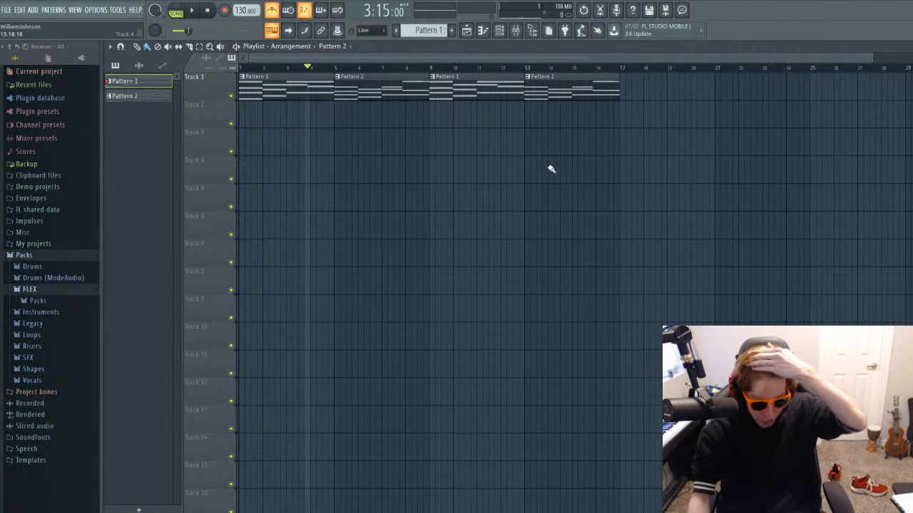
Check Pattern 2's notes in the piano roll, close it and play the arrangement from bar 9.
{"action": "double_click", "coordinate": [385, 85]}
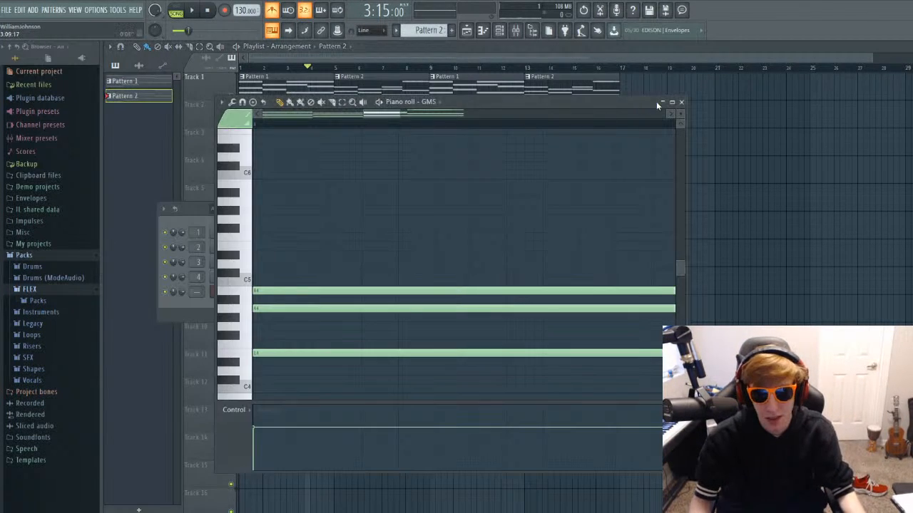
{"action": "left_click", "coordinate": [681, 103]}
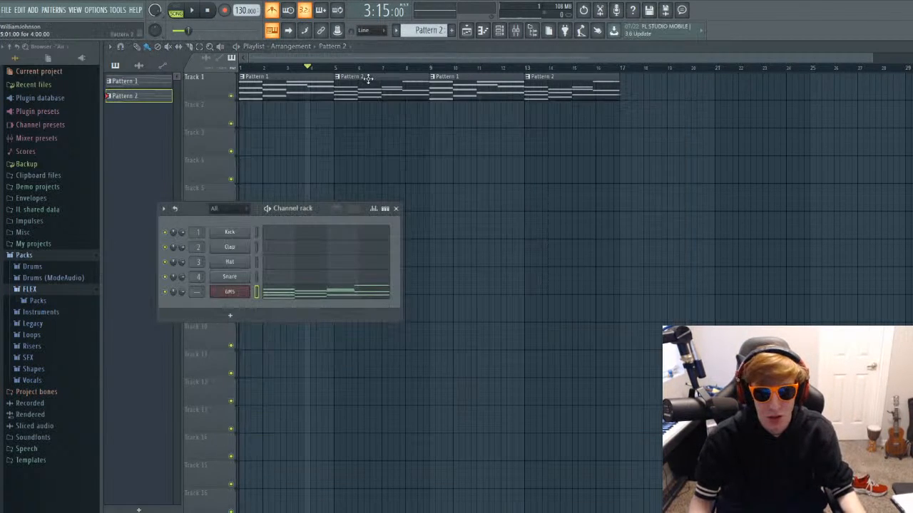
{"action": "left_click", "coordinate": [431, 69]}
{"action": "key", "text": "space"}
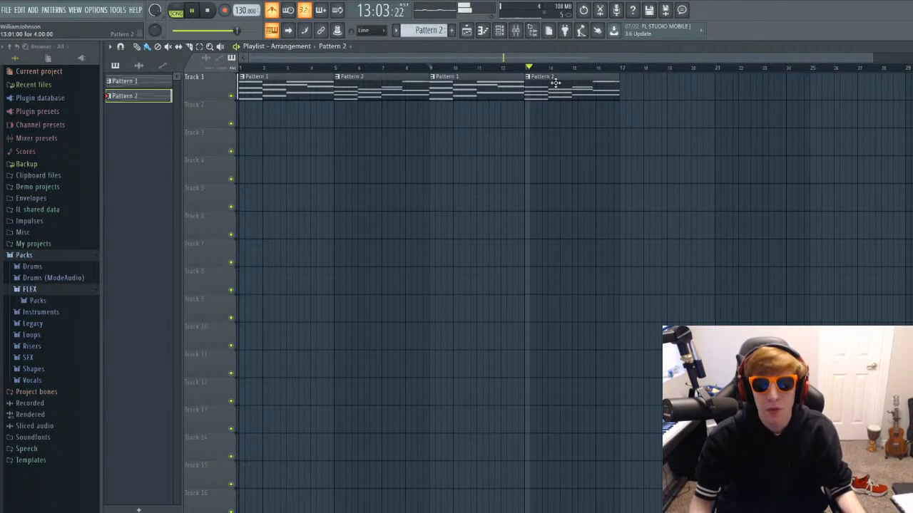
Stop playback and listen to the arrangement from the start of bar 13.
{"action": "key", "text": "space"}
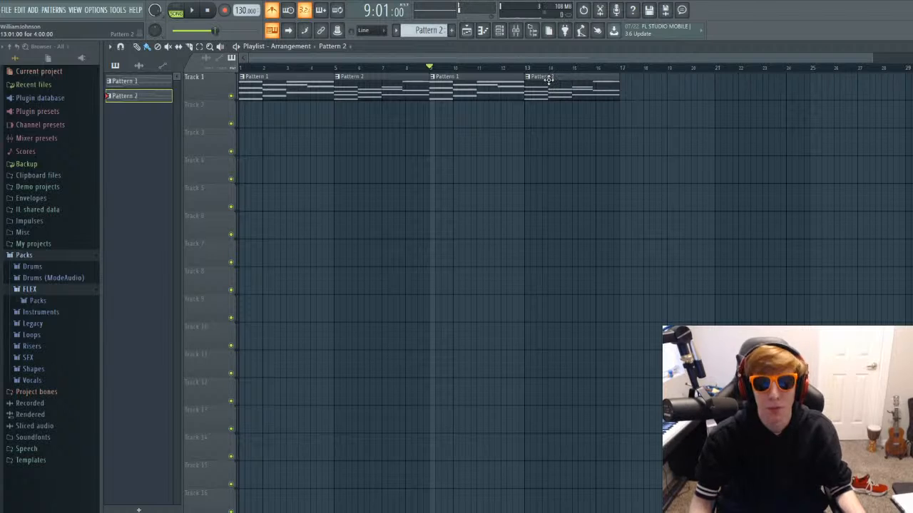
{"action": "left_click", "coordinate": [525, 67]}
{"action": "key", "text": "space"}
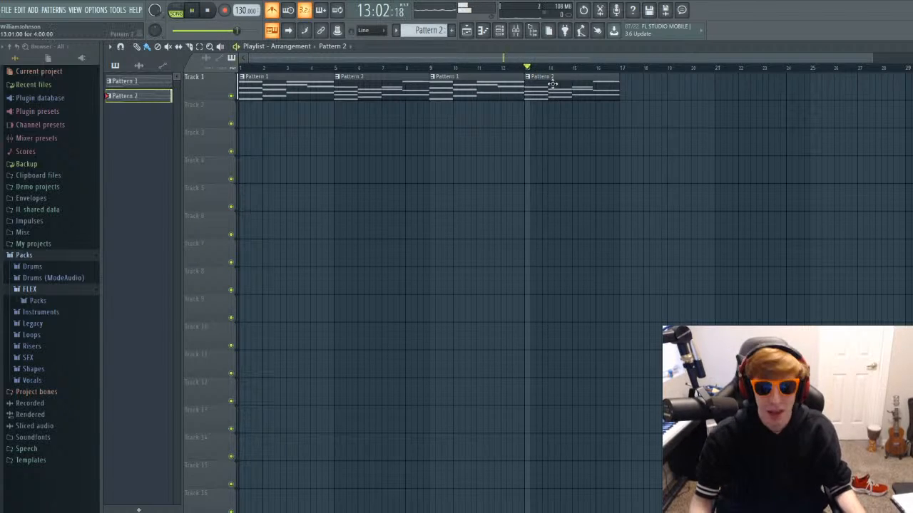
{"action": "key", "text": "space"}
Turn the Pattern 2 clip at bar 13 into a separate copy as Pattern 3 and open its GMS notes.
{"action": "right_click", "coordinate": [550, 82]}
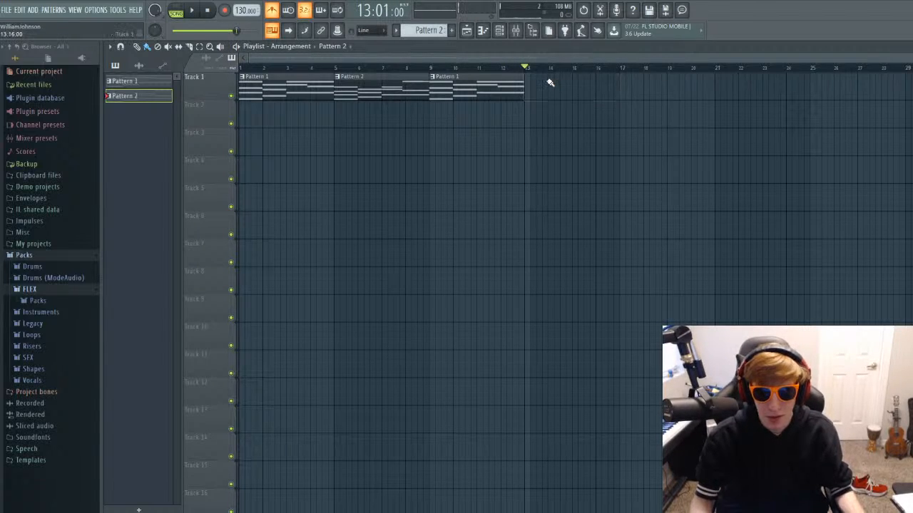
{"action": "left_click", "coordinate": [551, 82]}
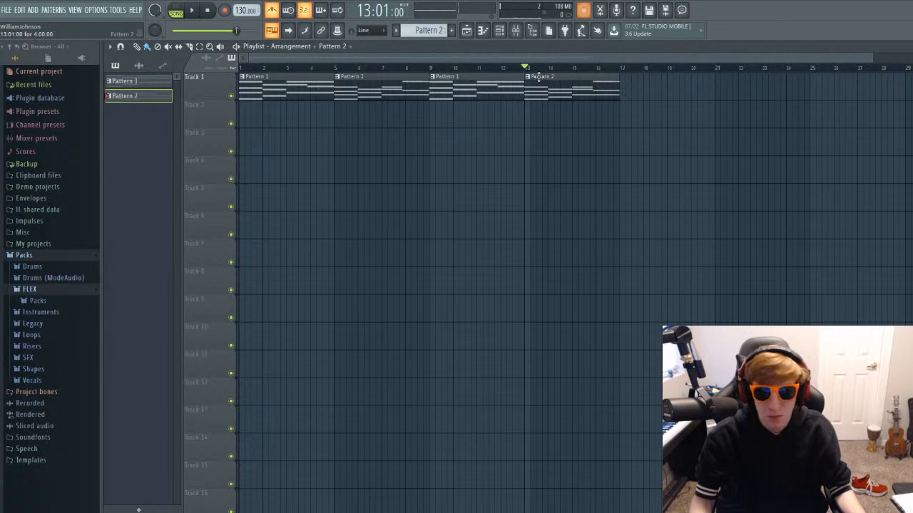
{"action": "left_click", "coordinate": [559, 139]}
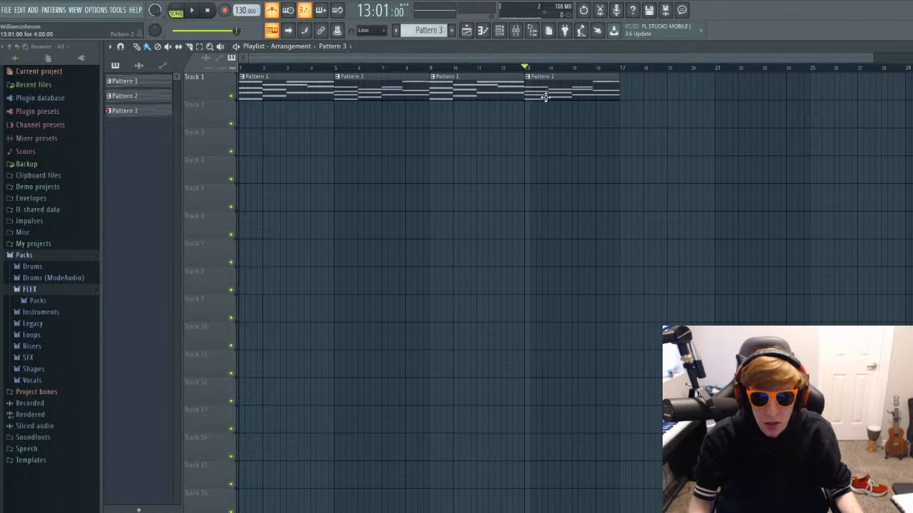
{"action": "double_click", "coordinate": [551, 82]}
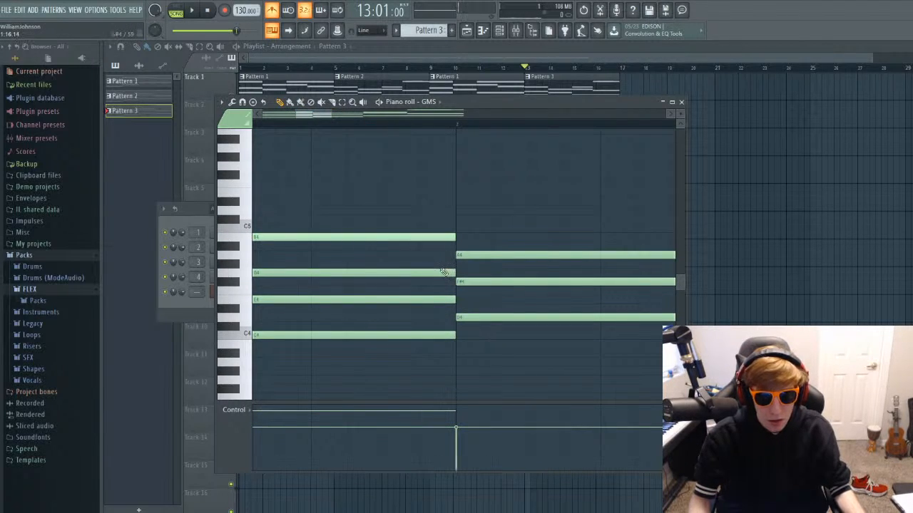
Shorten the four notes of Pattern 3's first chord to three quarters of bar 1 and listen to the change.
{"action": "left_click", "coordinate": [444, 264]}
{"action": "right_click", "coordinate": [459, 265]}
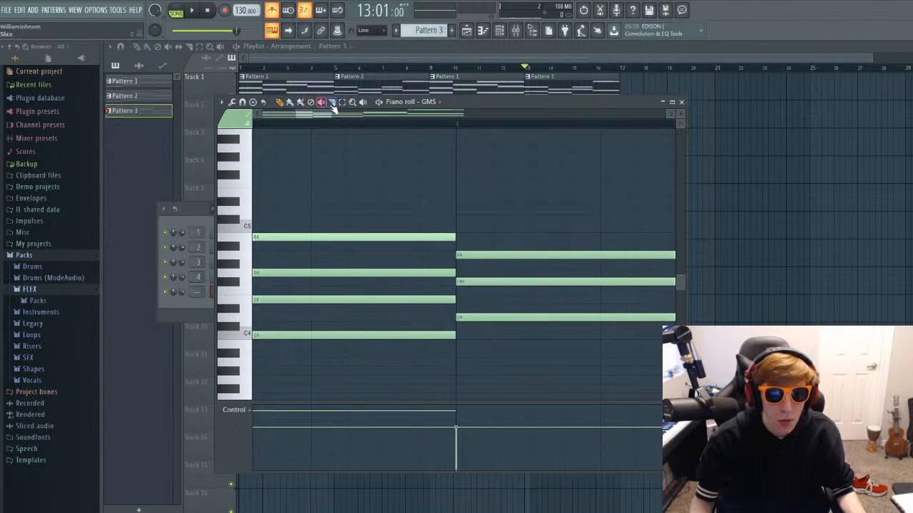
{"action": "left_click_drag", "start_coordinate": [433, 239], "coordinate": [418, 393]}
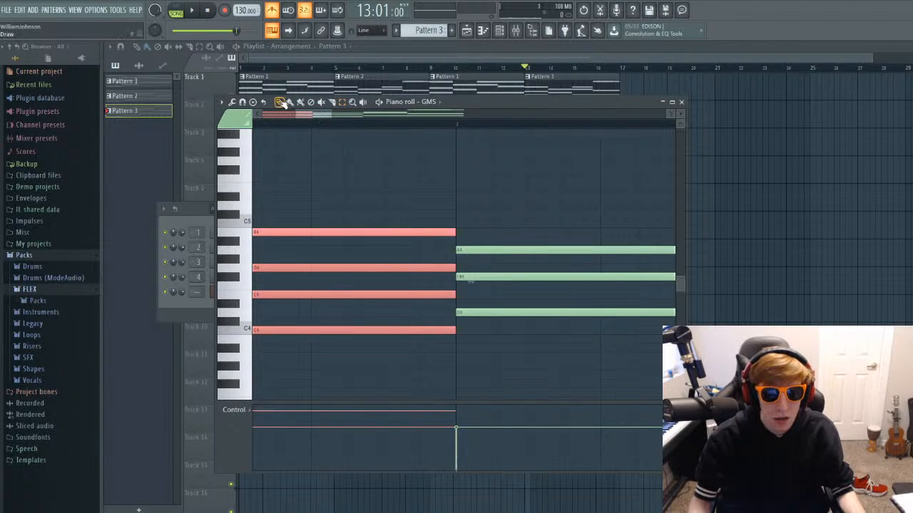
{"action": "left_click_drag", "start_coordinate": [454, 231], "coordinate": [323, 228]}
{"action": "scroll", "coordinate": [454, 254], "scroll_direction": "down", "scroll_amount": 5}
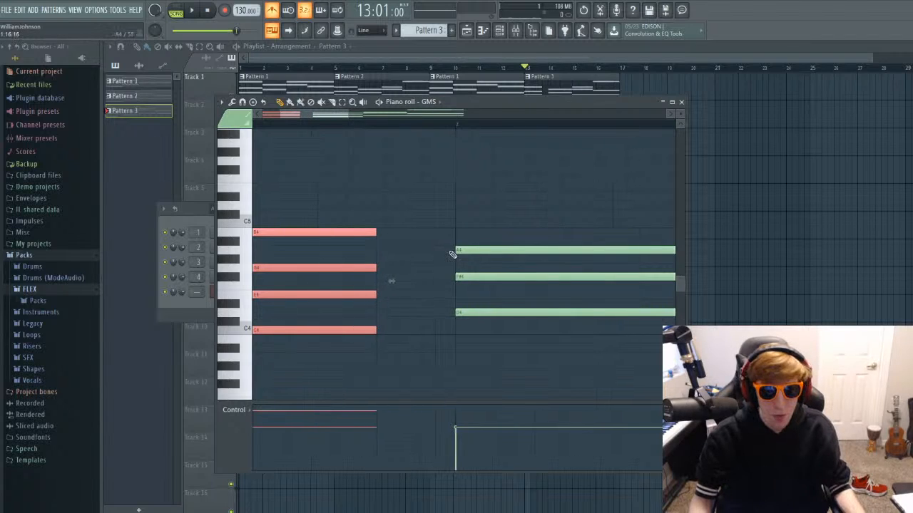
{"action": "key", "text": "space"}
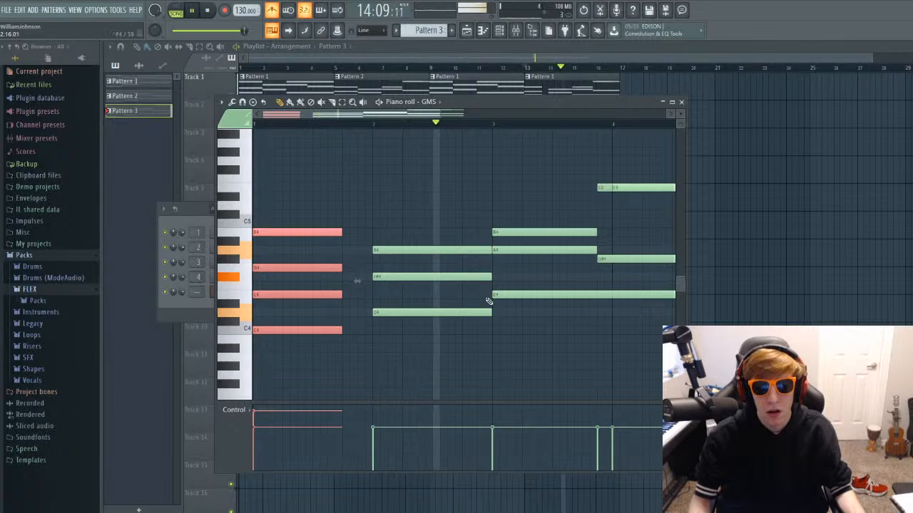
{"action": "key", "text": "space"}
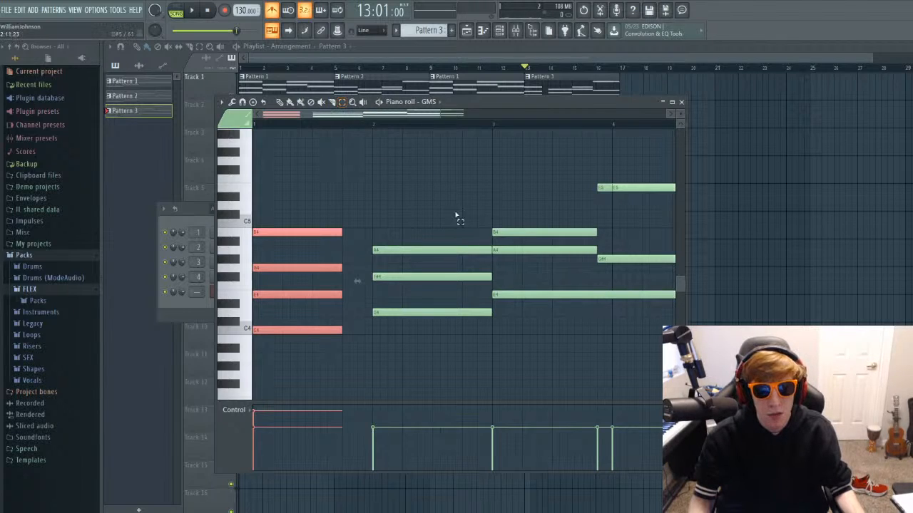
Shorten the three notes of the chord in bar 2 to three quarters of the bar.
{"action": "left_click_drag", "start_coordinate": [456, 215], "coordinate": [474, 324]}
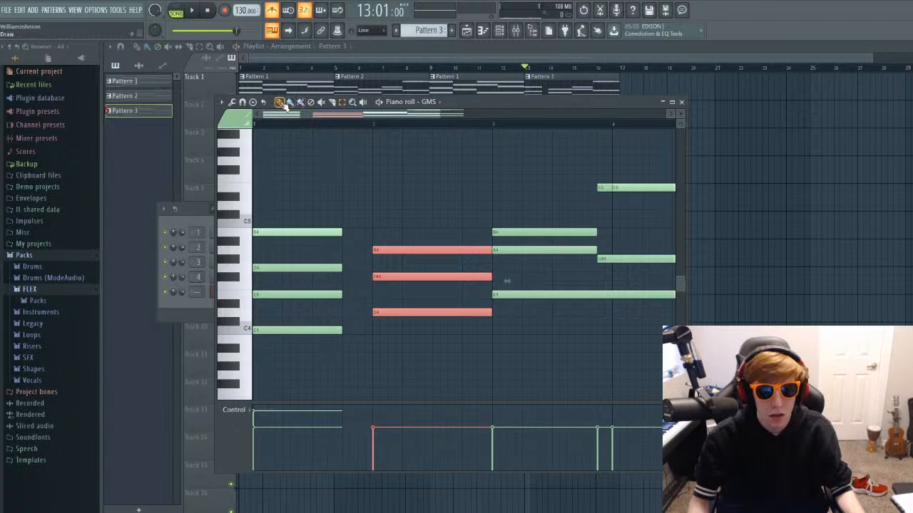
{"action": "key", "text": "g"}
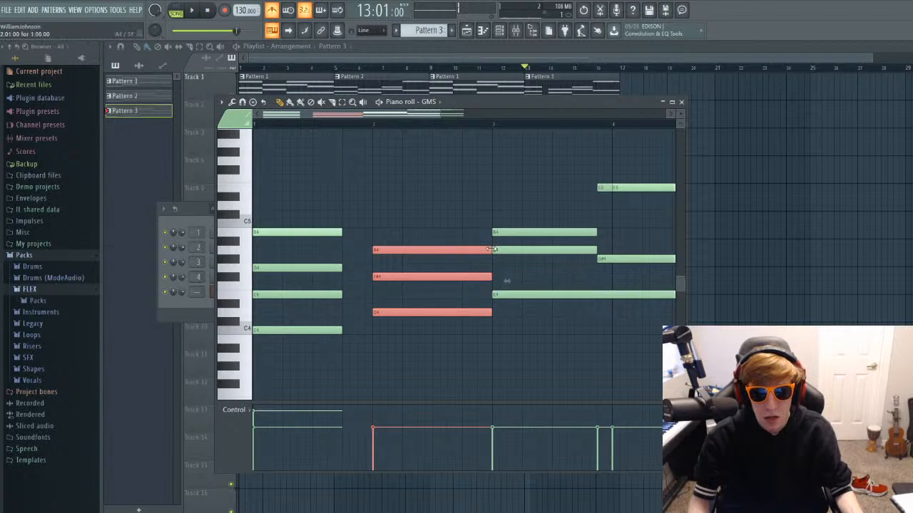
{"action": "left_click_drag", "start_coordinate": [492, 249], "coordinate": [458, 249]}
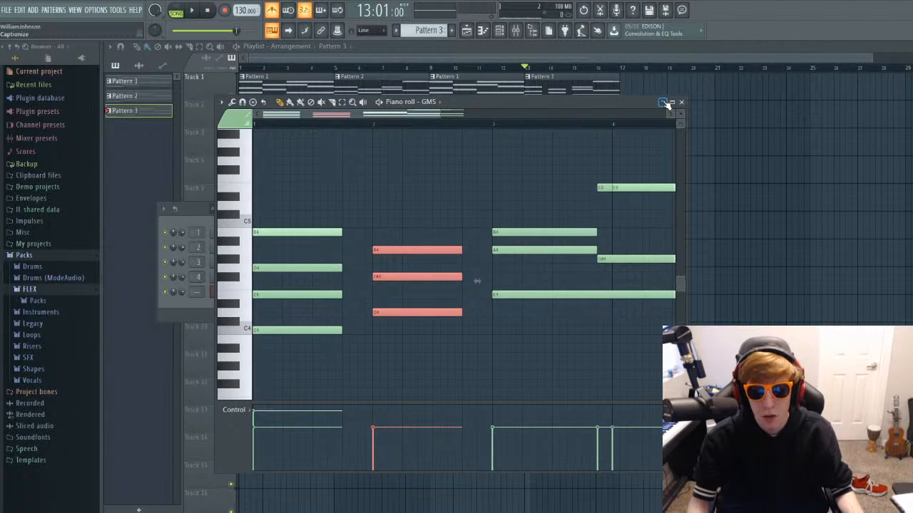
Shorten the last chord's E5, G#4 and E4 notes to end three quarters through bar 4, and close the piano roll.
{"action": "left_click_drag", "start_coordinate": [399, 114], "coordinate": [485, 115]}
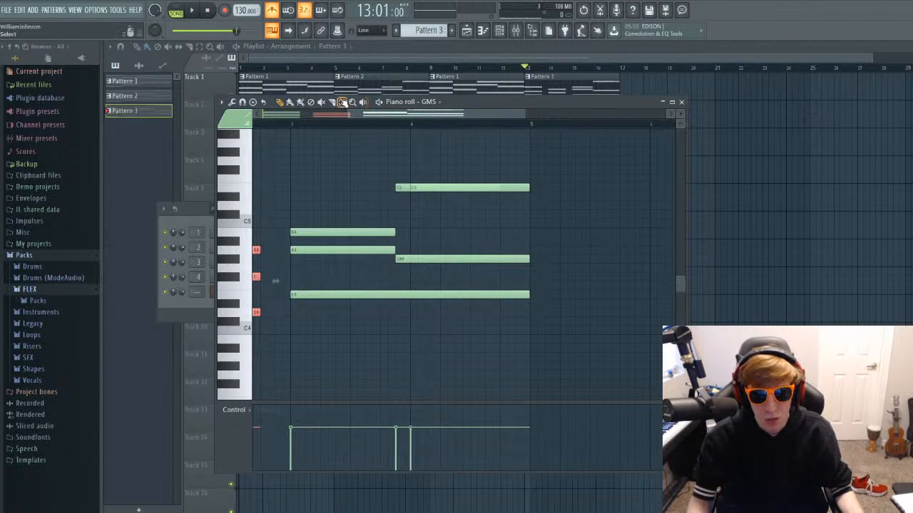
{"action": "left_click_drag", "start_coordinate": [509, 157], "coordinate": [534, 301]}
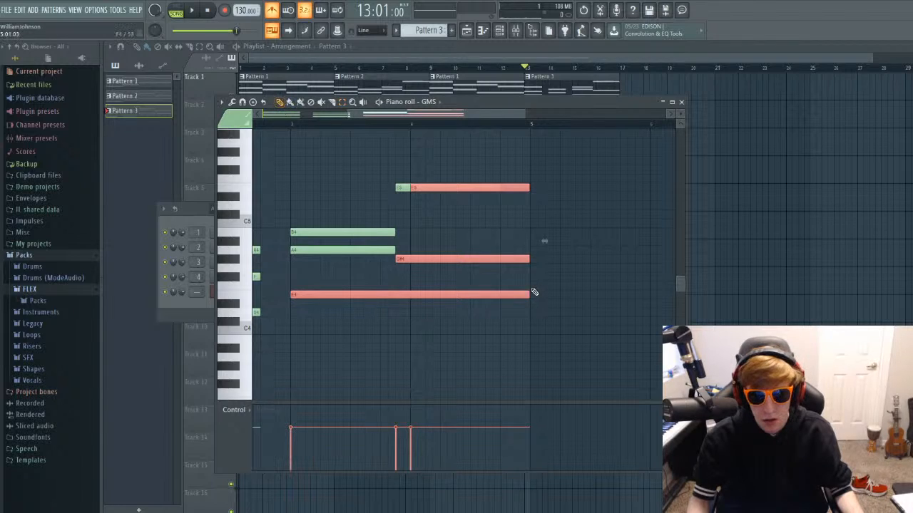
{"action": "left_click_drag", "start_coordinate": [527, 293], "coordinate": [497, 295]}
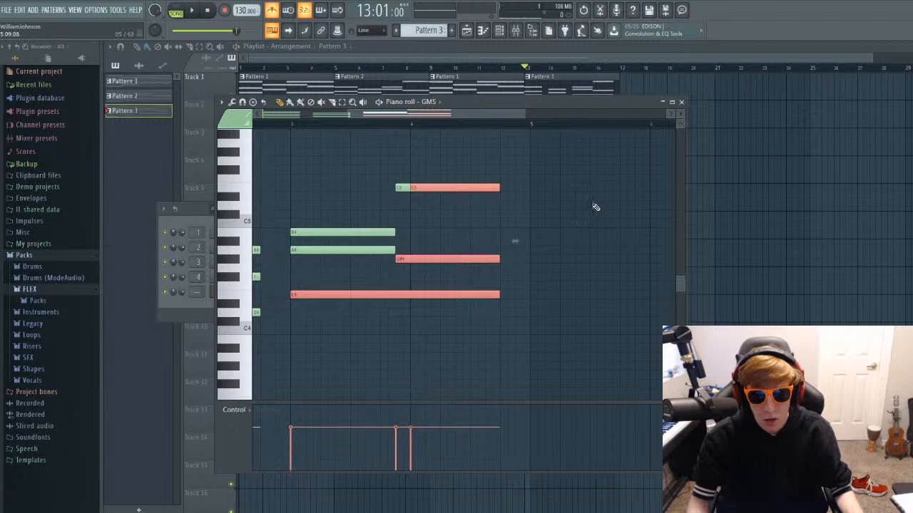
{"action": "left_click", "coordinate": [681, 102]}
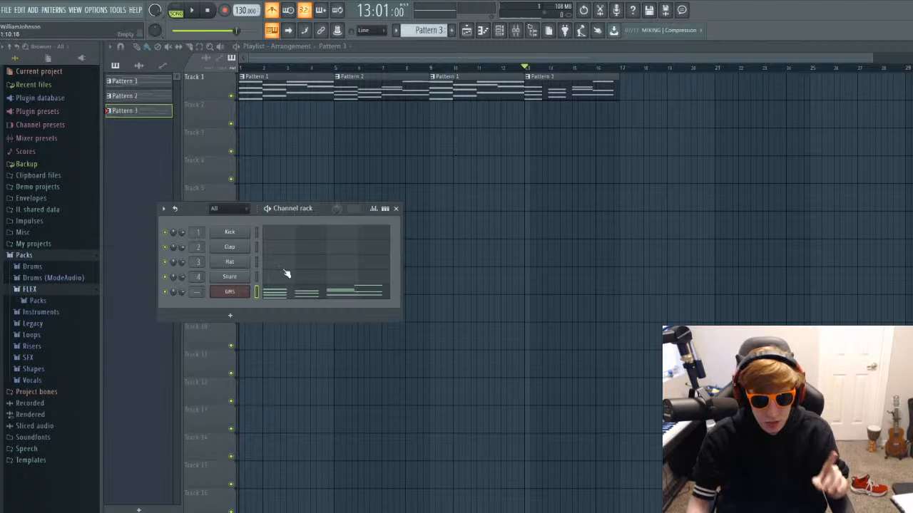
Open the GMS synthesizer and create an automation clip for its filter cutoff.
{"action": "left_click", "coordinate": [234, 291]}
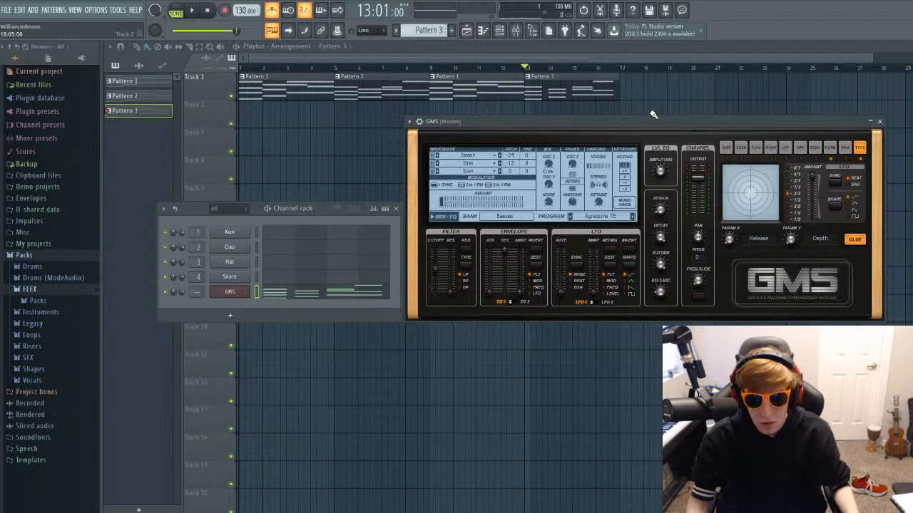
{"action": "left_click_drag", "start_coordinate": [649, 118], "coordinate": [565, 118]}
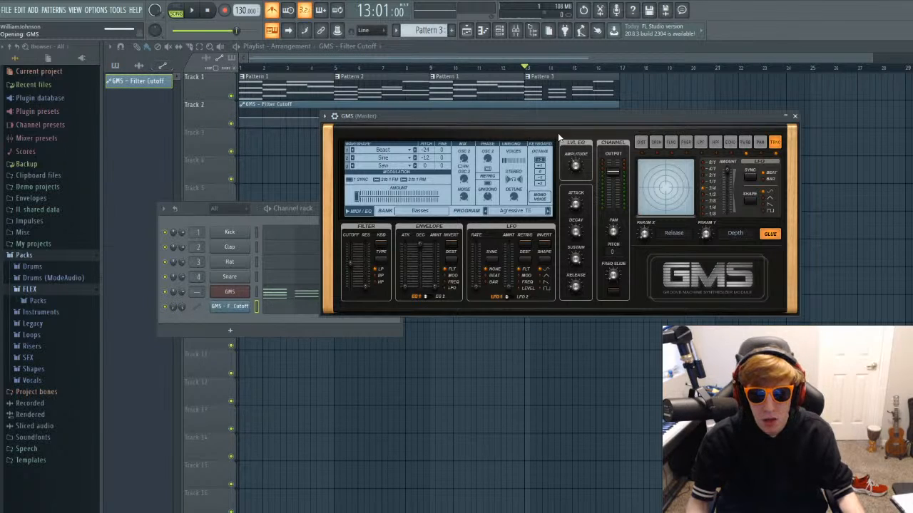
{"action": "left_click_drag", "start_coordinate": [658, 118], "coordinate": [641, 205]}
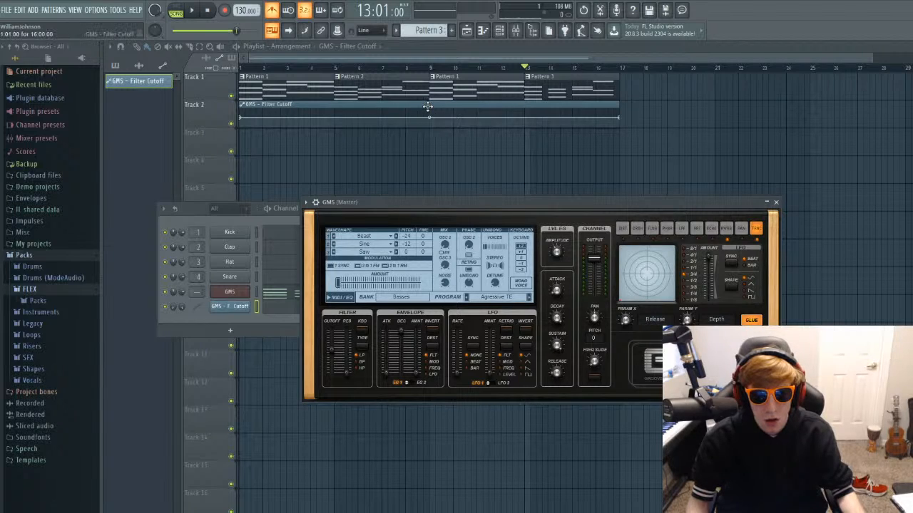
Set the playback position to bar 9 and re-place the Filter Cutoff automation clip at bar 1 of Track 2.
{"action": "left_click", "coordinate": [428, 107]}
{"action": "left_click", "coordinate": [430, 68]}
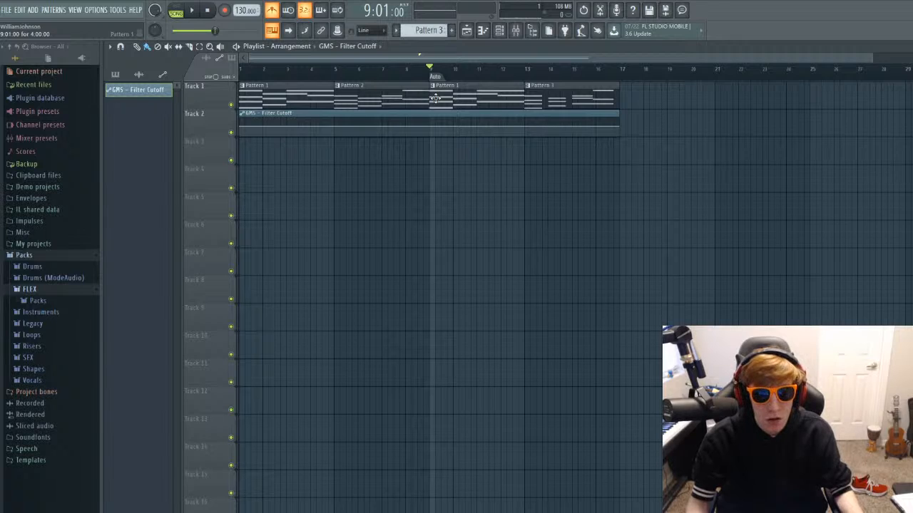
{"action": "scroll", "coordinate": [435, 97], "scroll_direction": "down", "scroll_amount": 1}
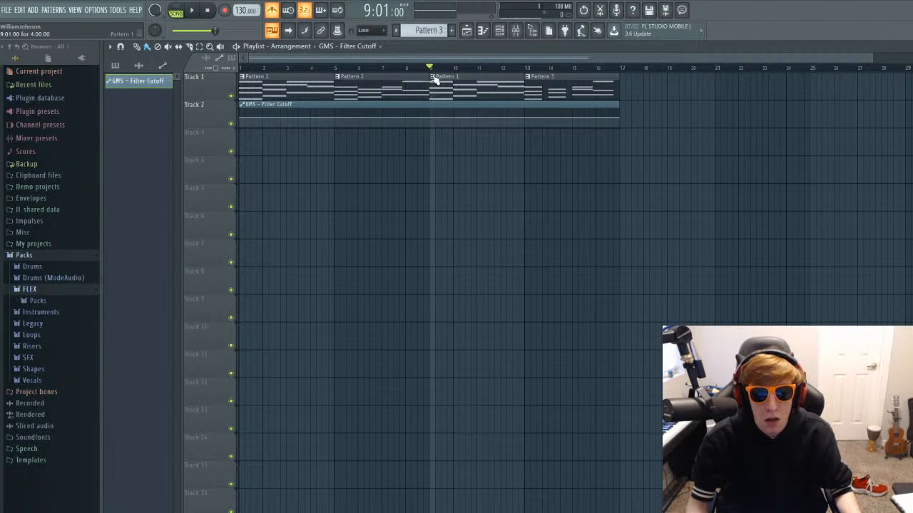
{"action": "right_click", "coordinate": [433, 109]}
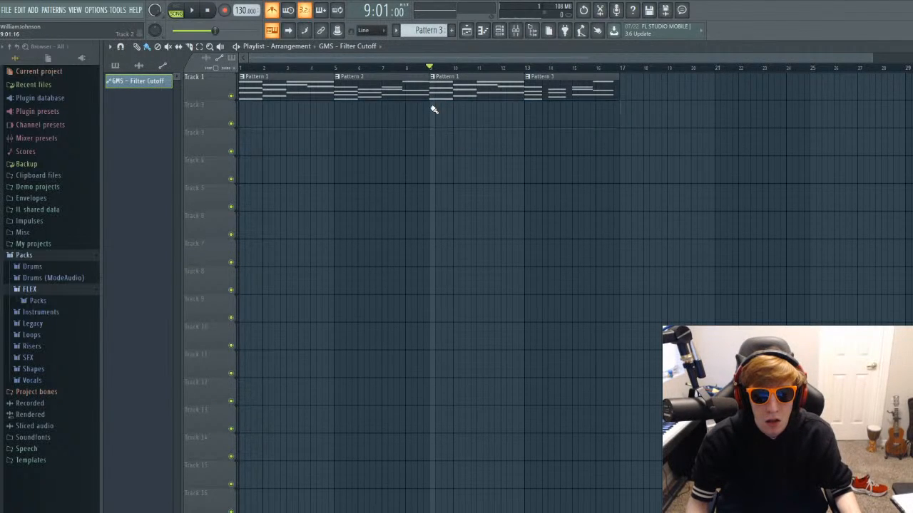
{"action": "left_click", "coordinate": [244, 107]}
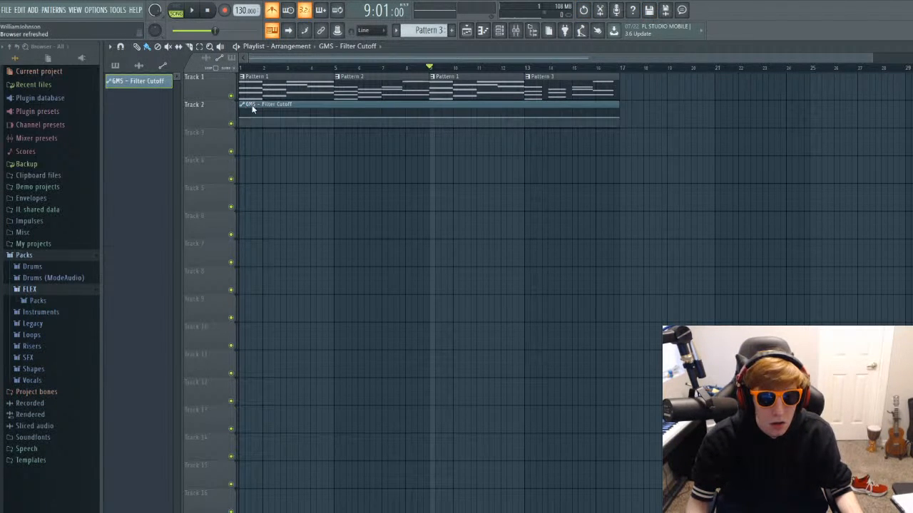
{"action": "double_click", "coordinate": [430, 105]}
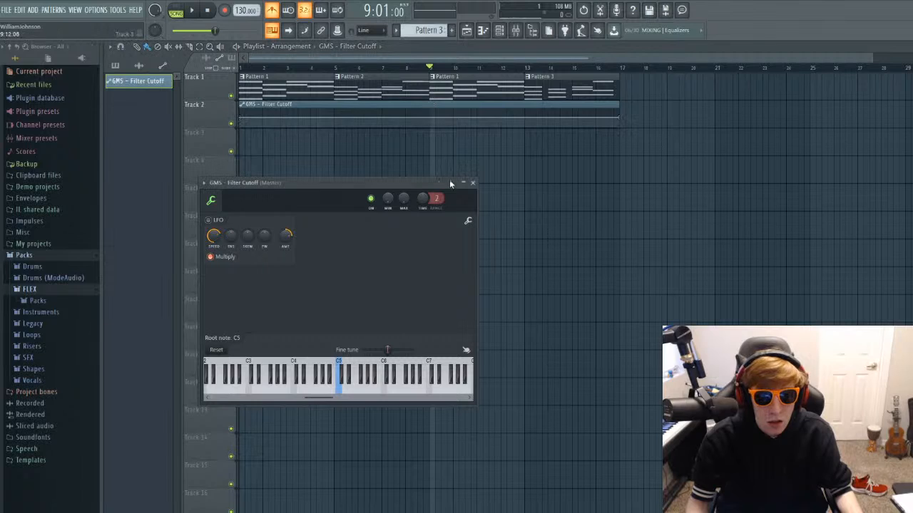
{"action": "left_click", "coordinate": [472, 183]}
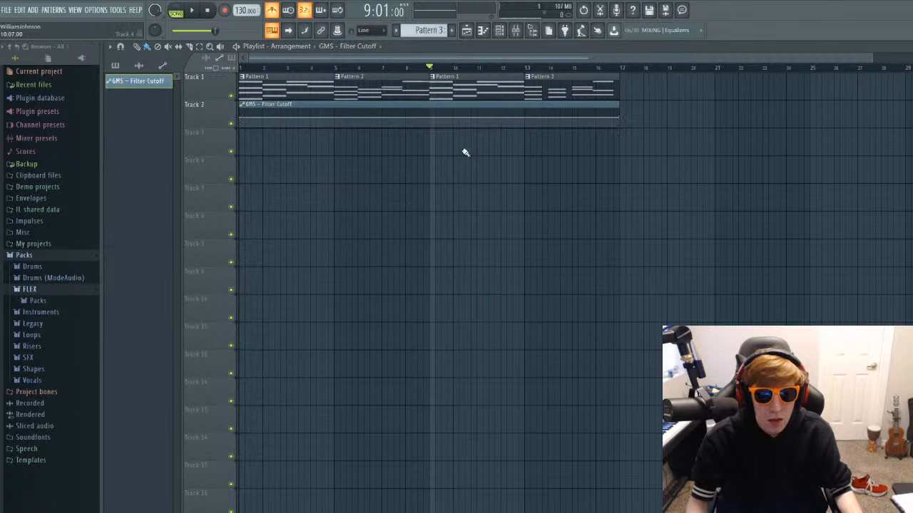
{"action": "left_click", "coordinate": [428, 105]}
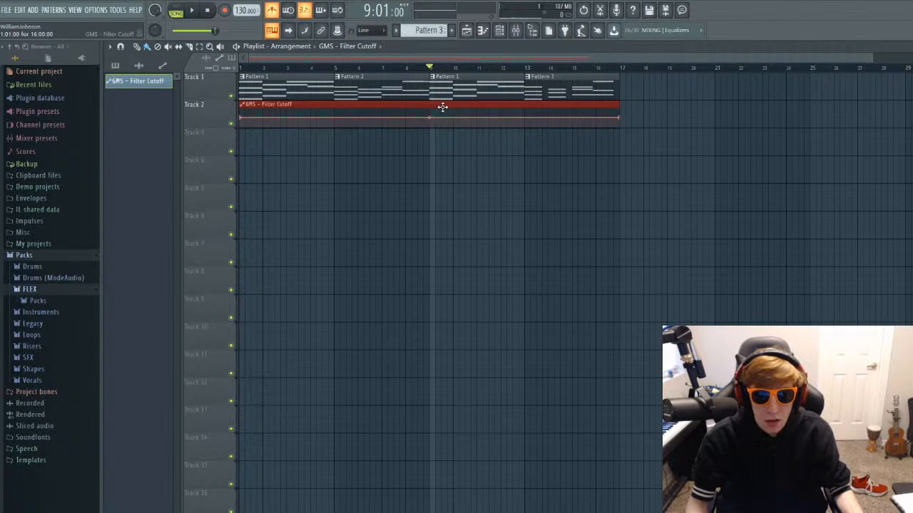
{"action": "left_click", "coordinate": [431, 72]}
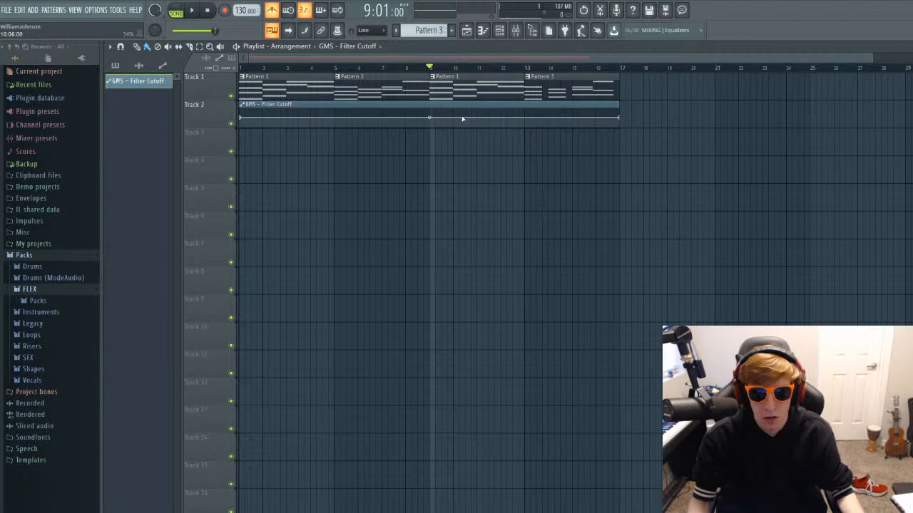
Raise the Filter Cutoff clip's end point, add two points around bar 9 for a short rise, and slightly bend the final segment.
{"action": "left_click_drag", "start_coordinate": [621, 119], "coordinate": [620, 109]}
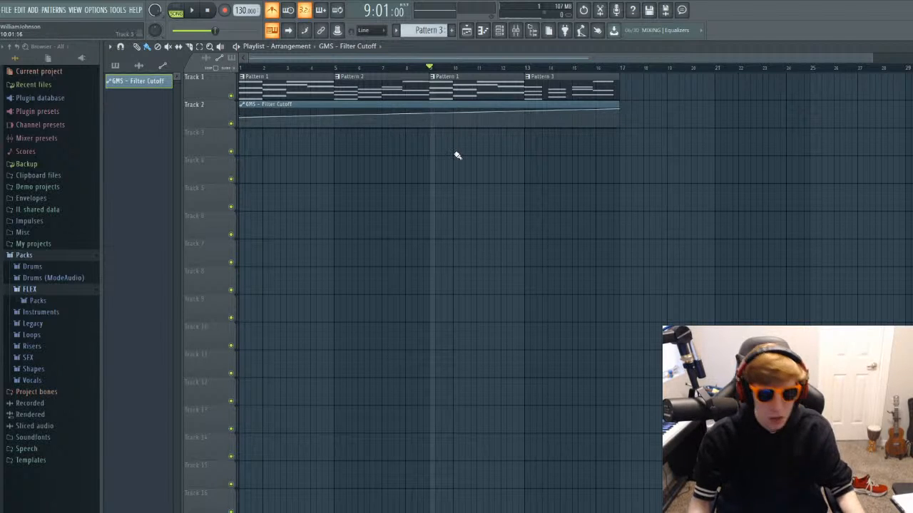
{"action": "scroll", "coordinate": [458, 156], "scroll_direction": "up", "scroll_amount": 2}
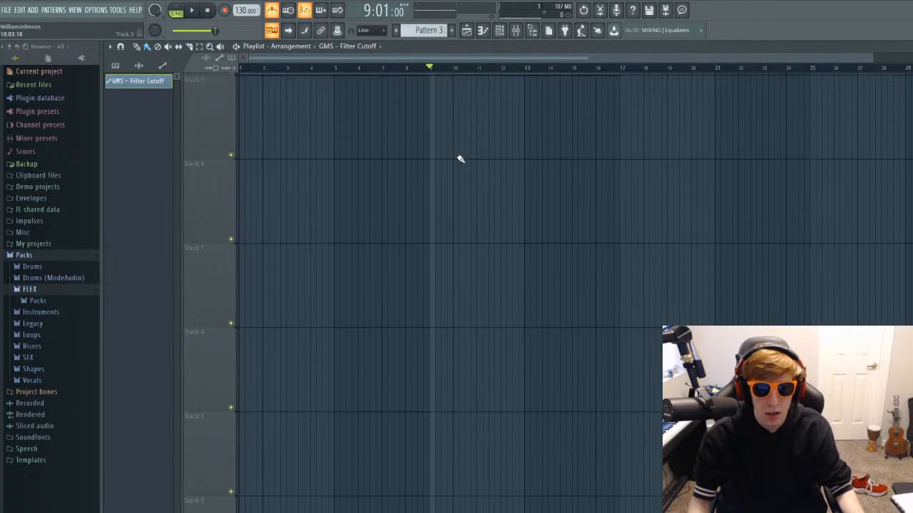
{"action": "scroll", "coordinate": [458, 158], "scroll_direction": "up", "scroll_amount": 2}
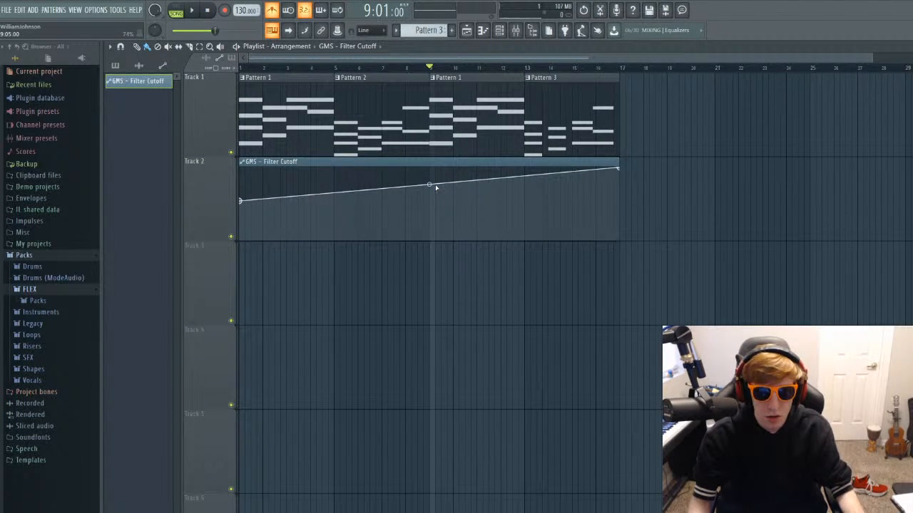
{"action": "right_click", "coordinate": [436, 184]}
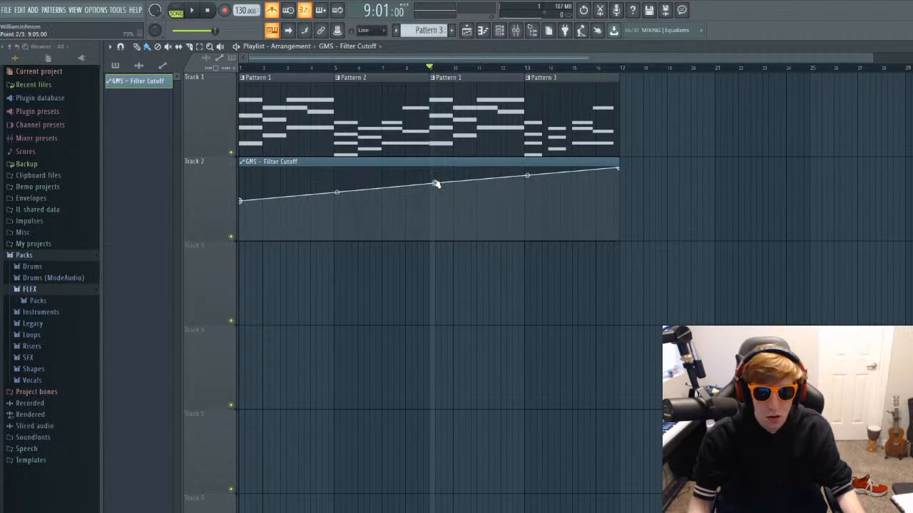
{"action": "right_click", "coordinate": [423, 185]}
{"action": "mouse_move", "coordinate": [426, 185]}
{"action": "left_mouse_down"}
{"action": "mouse_move", "coordinate": [426, 201]}
{"action": "mouse_move", "coordinate": [456, 191]}
{"action": "mouse_move", "coordinate": [442, 188]}
{"action": "left_mouse_up"}
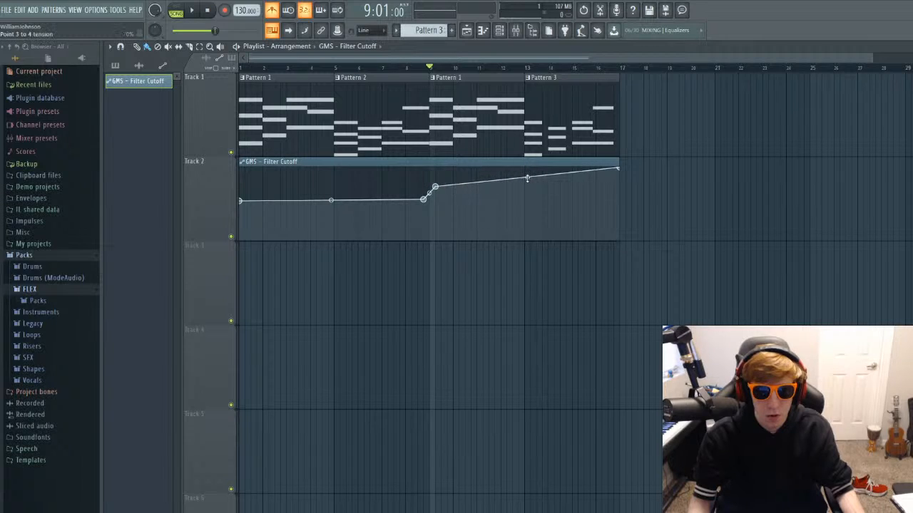
{"action": "left_click_drag", "start_coordinate": [527, 179], "coordinate": [526, 179]}
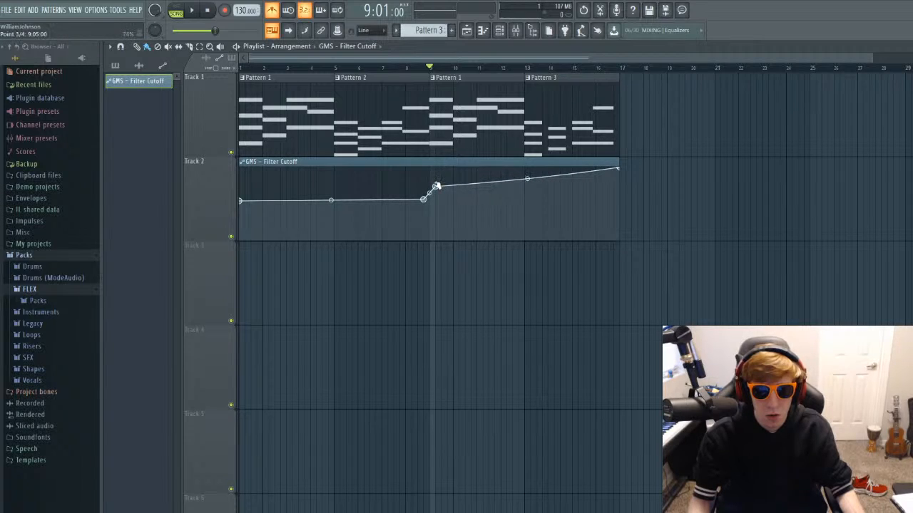
Move the Filter Cutoff automation point just after bar 9 to about bar 12, and bring the end point and clip end to bar 17.
{"action": "left_click_drag", "start_coordinate": [436, 186], "coordinate": [500, 187]}
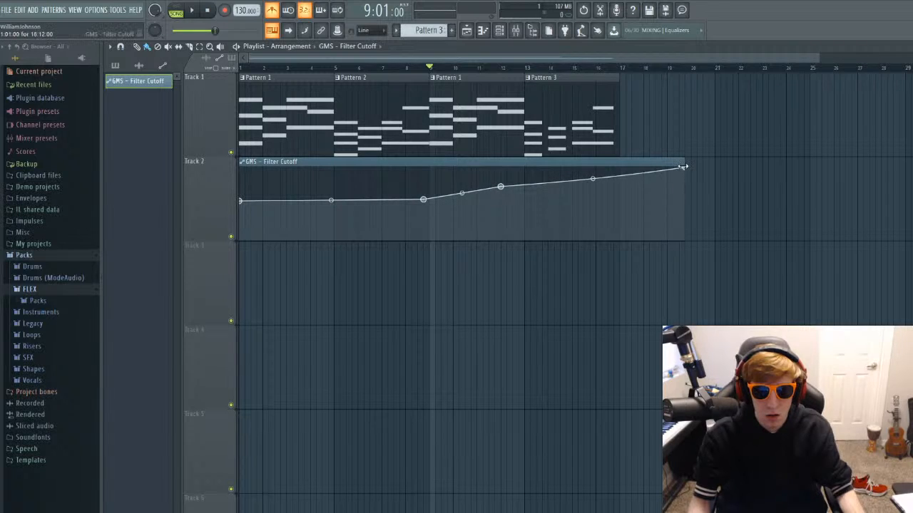
{"action": "left_click_drag", "start_coordinate": [683, 167], "coordinate": [618, 172]}
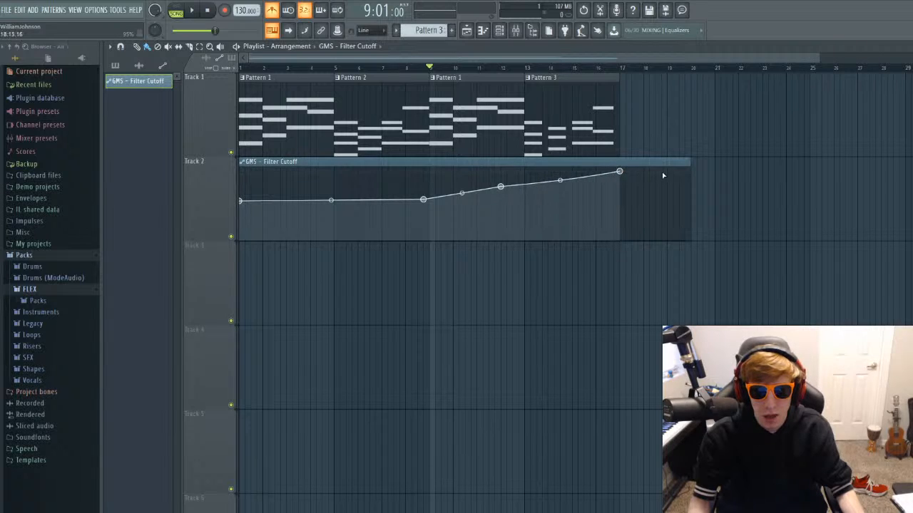
{"action": "left_click_drag", "start_coordinate": [689, 166], "coordinate": [618, 166]}
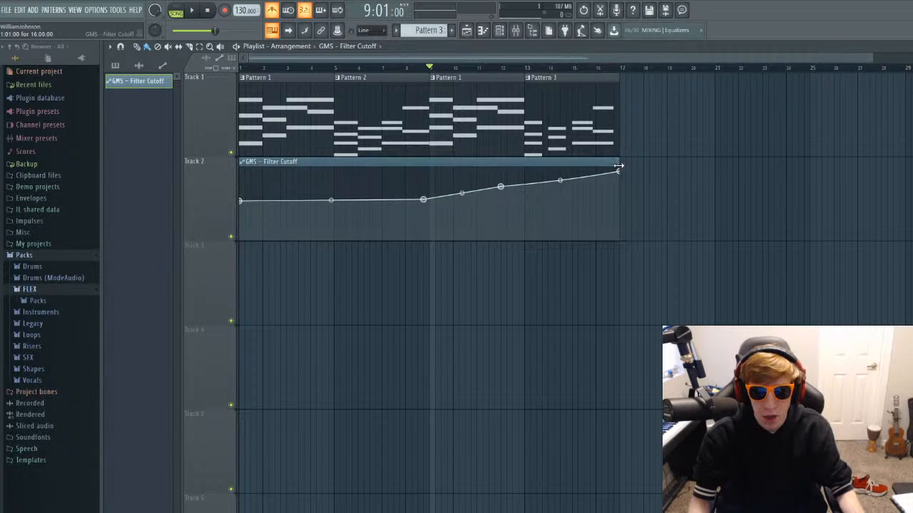
Play the arrangement from bar 9 and slightly lower the Filter Cutoff point near bar 12 for a more gradual rise.
{"action": "key", "text": "space"}
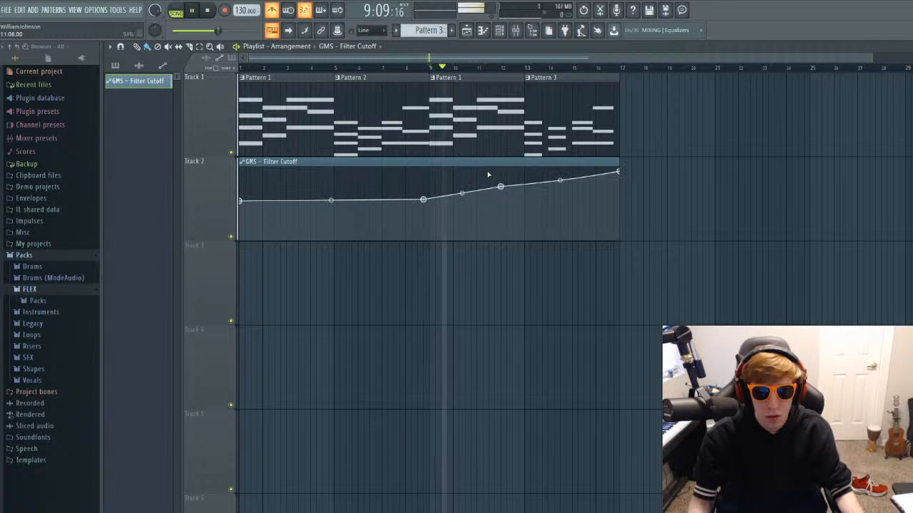
{"action": "left_click_drag", "start_coordinate": [501, 188], "coordinate": [500, 194]}
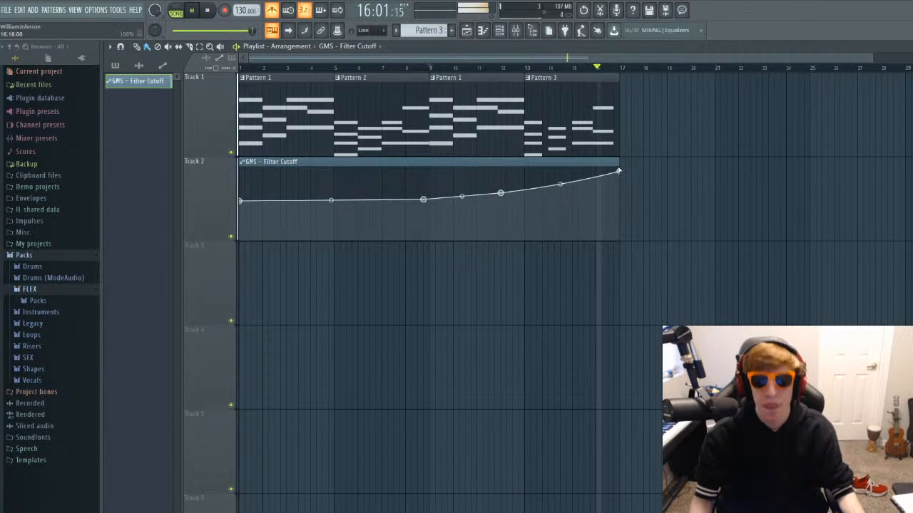
{"action": "key", "text": "space"}
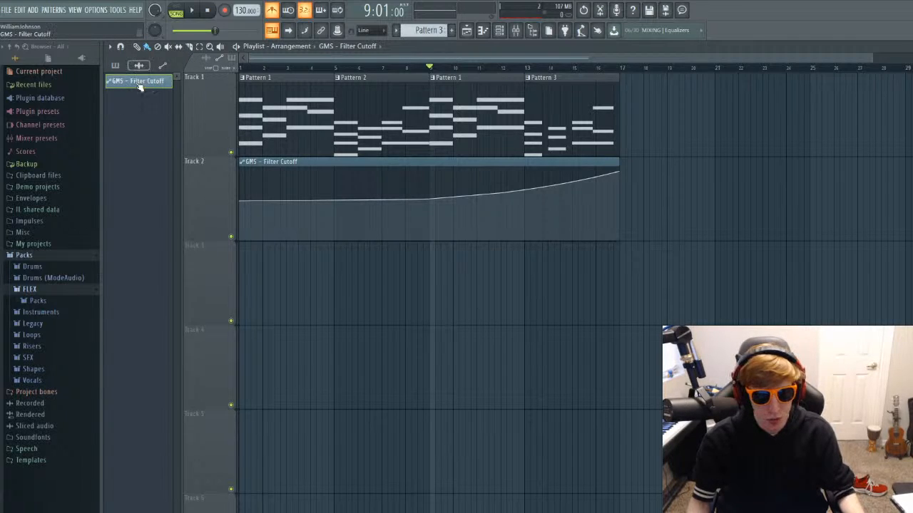
Show the pattern list and create a new empty pattern named SNARE SNARE.
{"action": "left_click", "coordinate": [125, 67]}
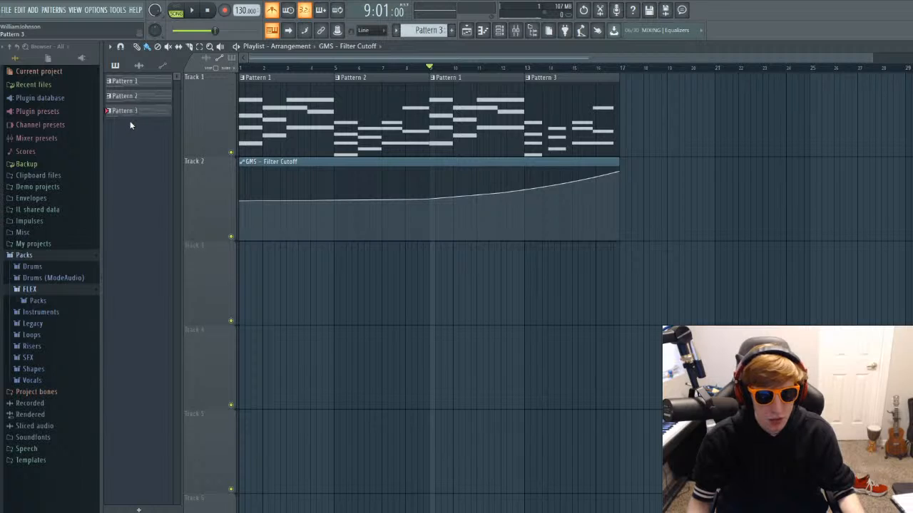
{"action": "left_click", "coordinate": [451, 30]}
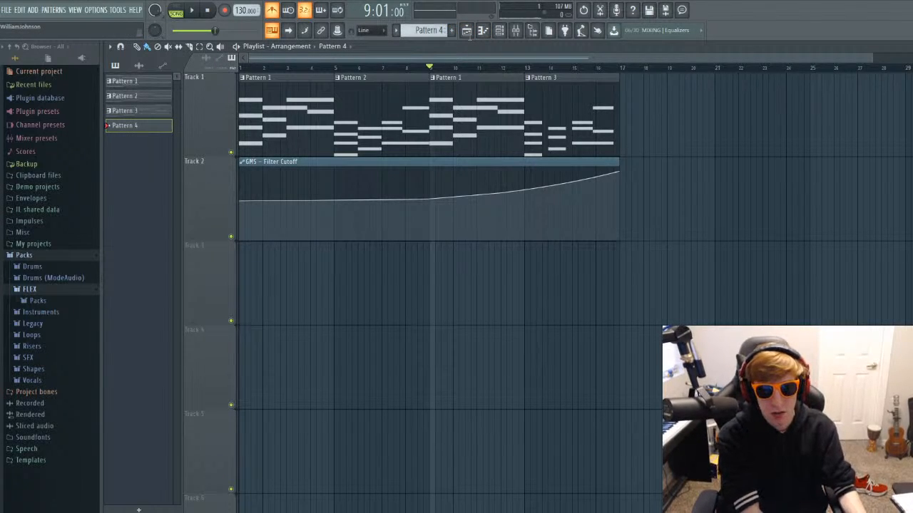
{"action": "type", "text": "SNARE SNARE"}
{"action": "key", "text": "Return"}
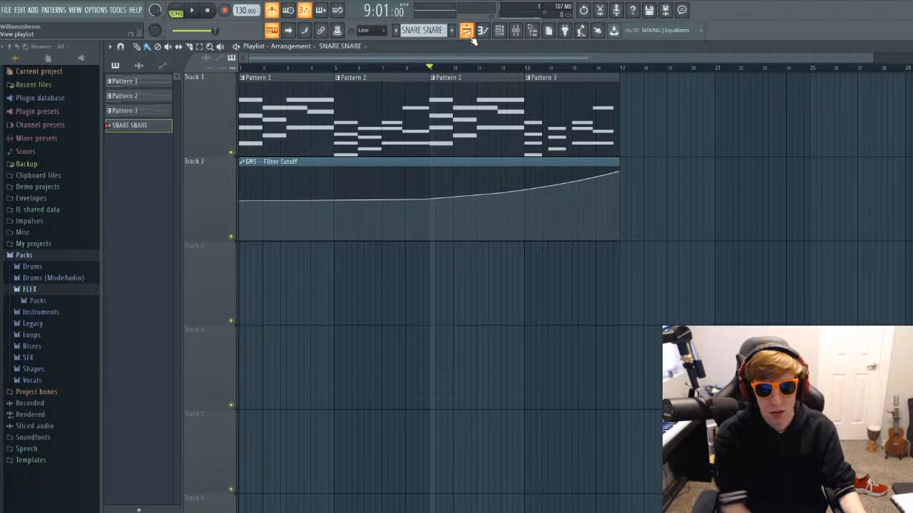
Open the Snare channel's sampler settings and audition the sample at different pitches.
{"action": "double_click", "coordinate": [131, 125]}
{"action": "left_click", "coordinate": [227, 275]}
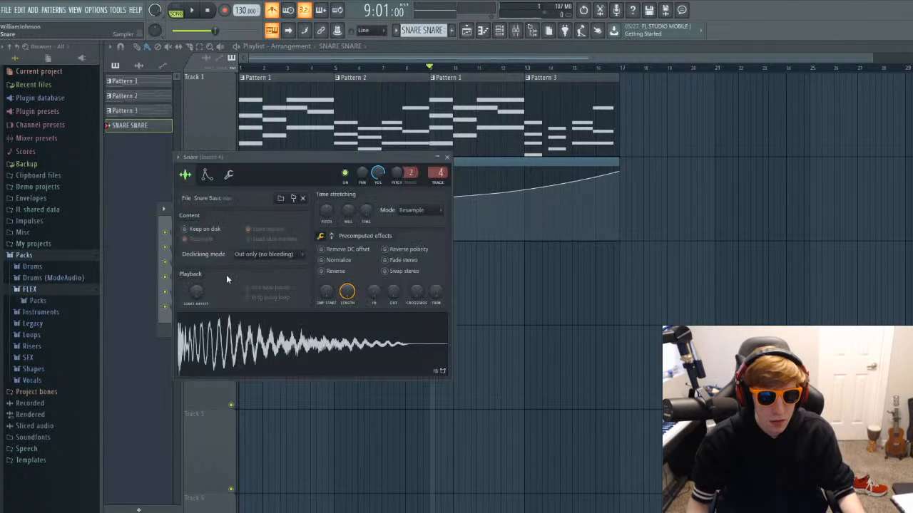
{"action": "left_click", "coordinate": [261, 318]}
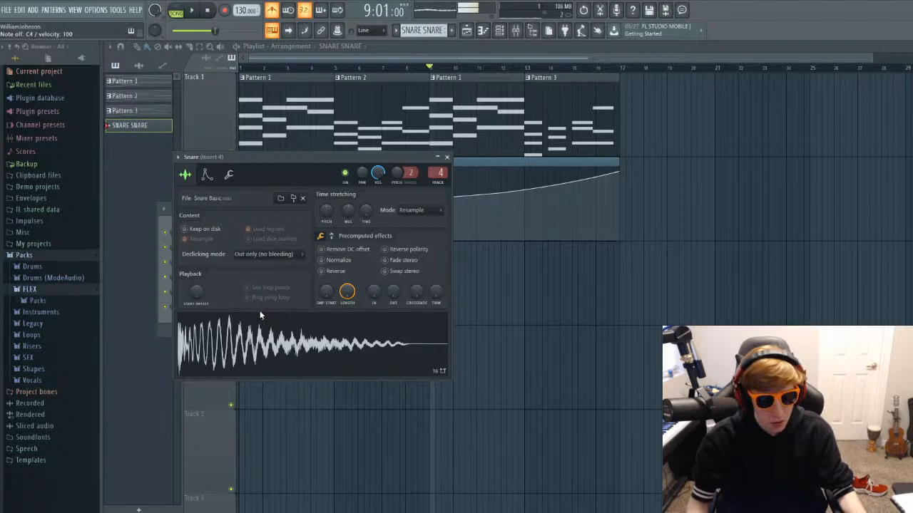
{"action": "key", "text": "c"}
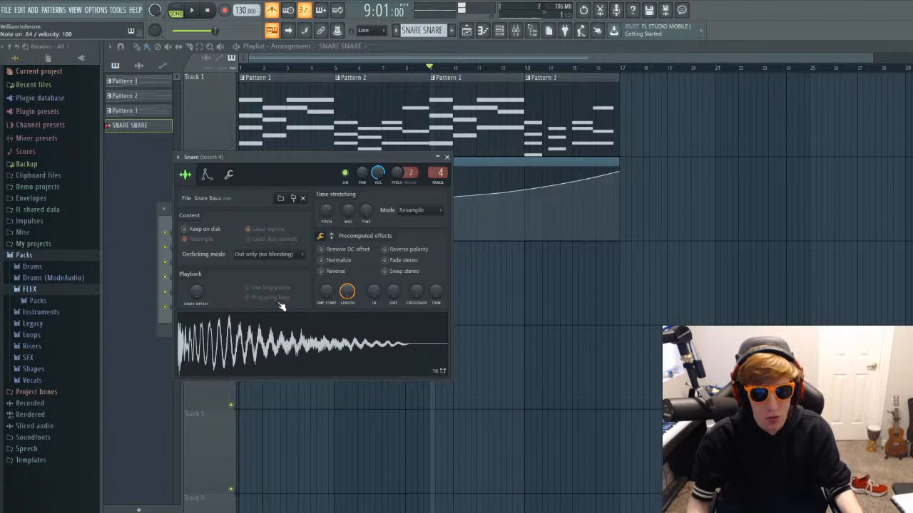
{"action": "key", "text": "m"}
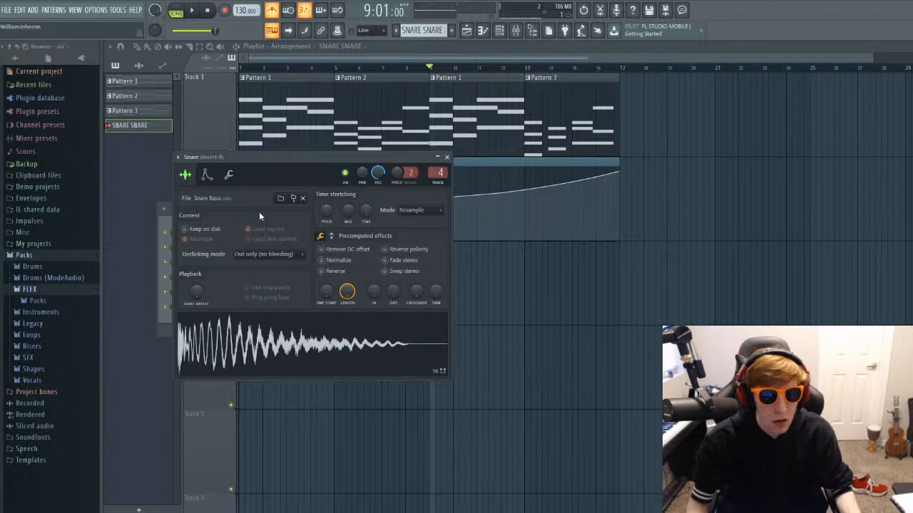
Enable the Snare's volume envelope and reduce its attack to zero while auditioning the sound.
{"action": "left_click", "coordinate": [205, 175]}
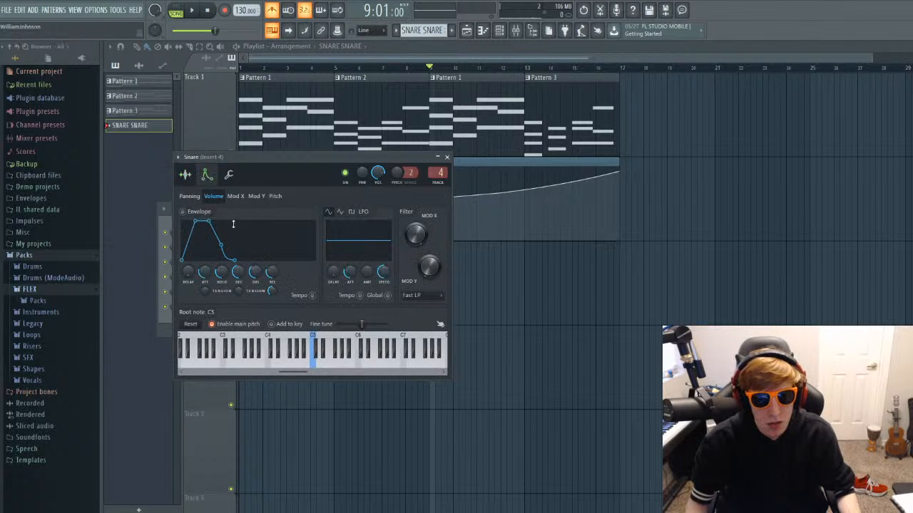
{"action": "key", "text": "q"}
{"action": "left_click", "coordinate": [183, 212]}
{"action": "key", "text": "q"}
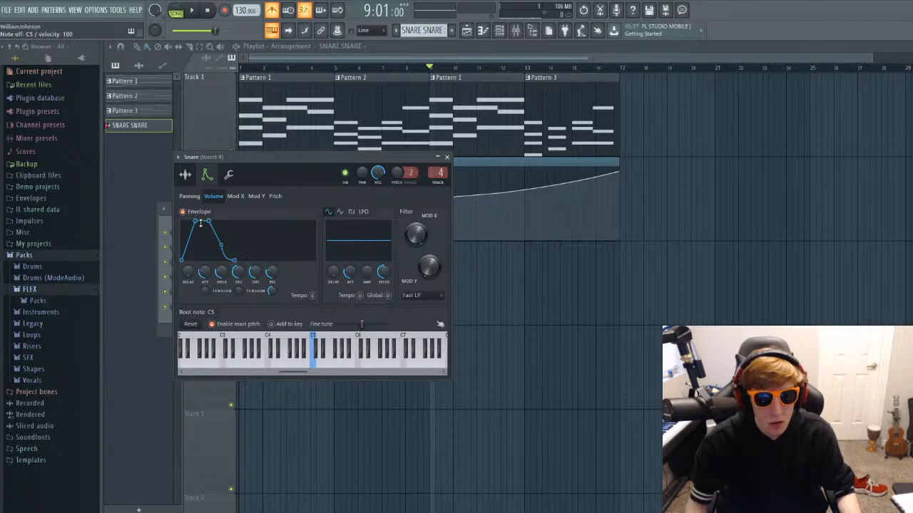
{"action": "key", "text": "q"}
{"action": "key", "text": "q"}
{"action": "mouse_move", "coordinate": [195, 221]}
{"action": "left_mouse_down"}
{"action": "mouse_move", "coordinate": [181, 221]}
{"action": "mouse_move", "coordinate": [207, 221]}
{"action": "mouse_move", "coordinate": [192, 221]}
{"action": "left_mouse_up"}
{"action": "key", "text": "q"}
{"action": "key", "text": "q"}
{"action": "key", "text": "q"}
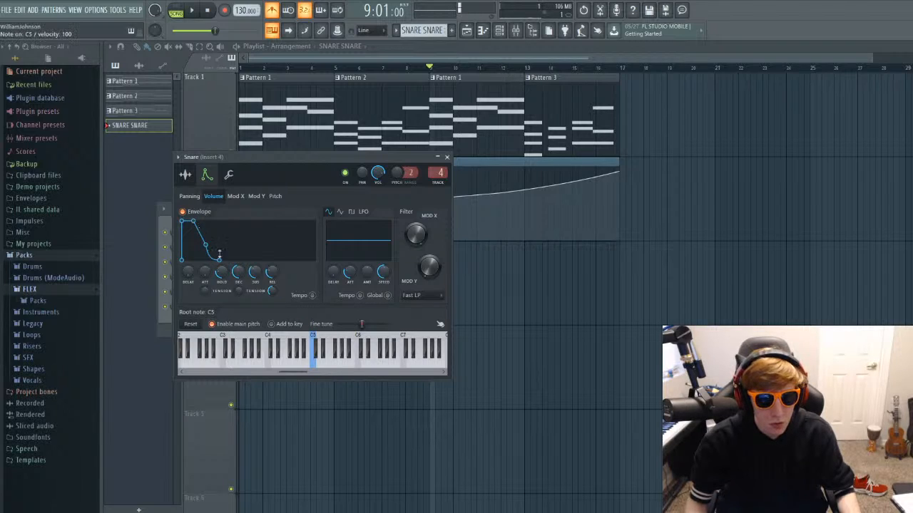
Raise the sustain of the Snare's volume envelope and reduce its hold to zero, auditioning each change.
{"action": "key", "text": "q"}
{"action": "left_click_drag", "start_coordinate": [256, 272], "coordinate": [256, 246]}
{"action": "key", "text": "q"}
{"action": "key", "text": "q"}
{"action": "key", "text": "q"}
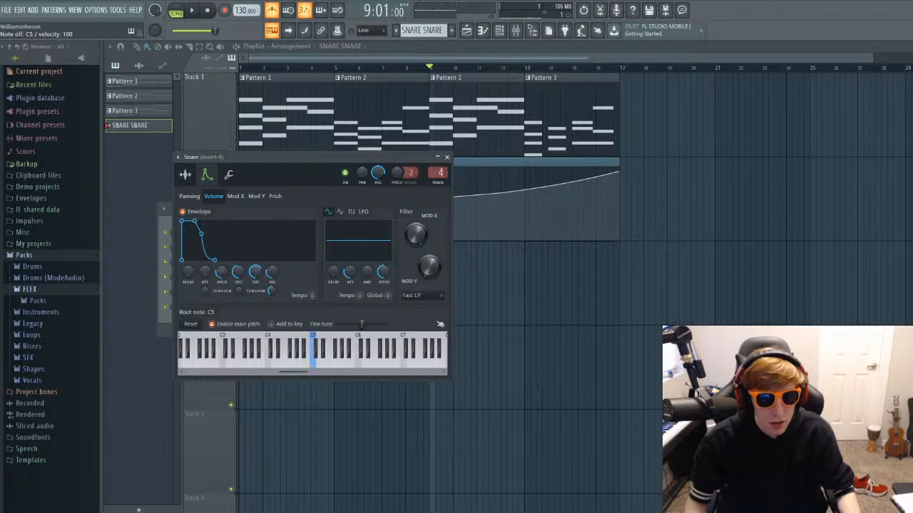
{"action": "left_click_drag", "start_coordinate": [195, 221], "coordinate": [181, 221]}
Lower the sustain and strongly shorten the decay of the Snare's volume envelope to get a short, tight hit.
{"action": "key", "text": "q"}
{"action": "key", "text": "q"}
{"action": "key", "text": "q"}
{"action": "left_click_drag", "start_coordinate": [257, 273], "coordinate": [257, 301]}
{"action": "key", "text": "q"}
{"action": "left_click_drag", "start_coordinate": [239, 272], "coordinate": [238, 309]}
{"action": "key", "text": "q"}
{"action": "key", "text": "q"}
{"action": "key", "text": "q"}
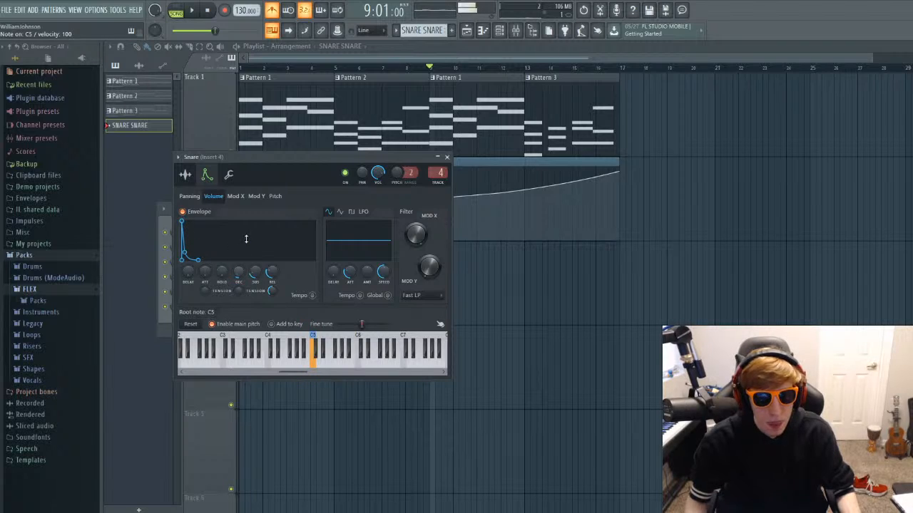
{"action": "key", "text": "q"}
Audition the shortened Snare at lower pitches and close its settings window.
{"action": "key", "text": "z"}
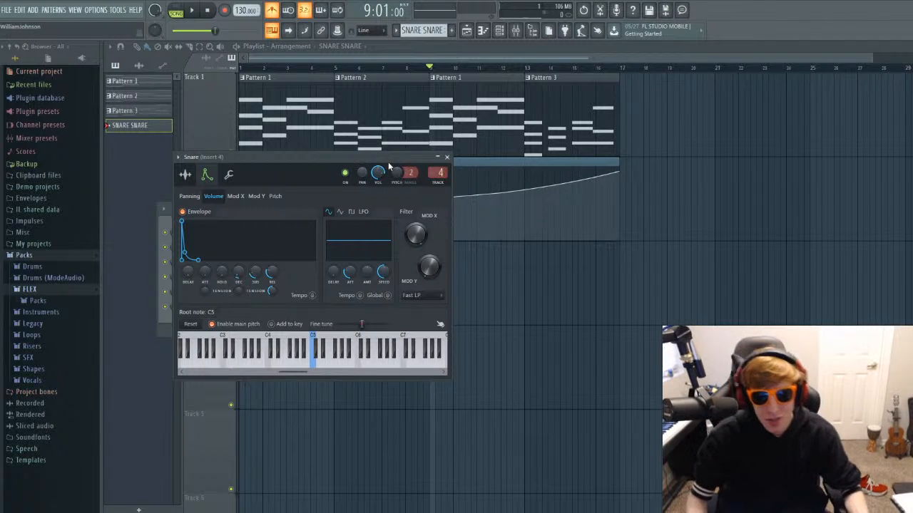
{"action": "key", "text": "n"}
{"action": "key", "text": "n"}
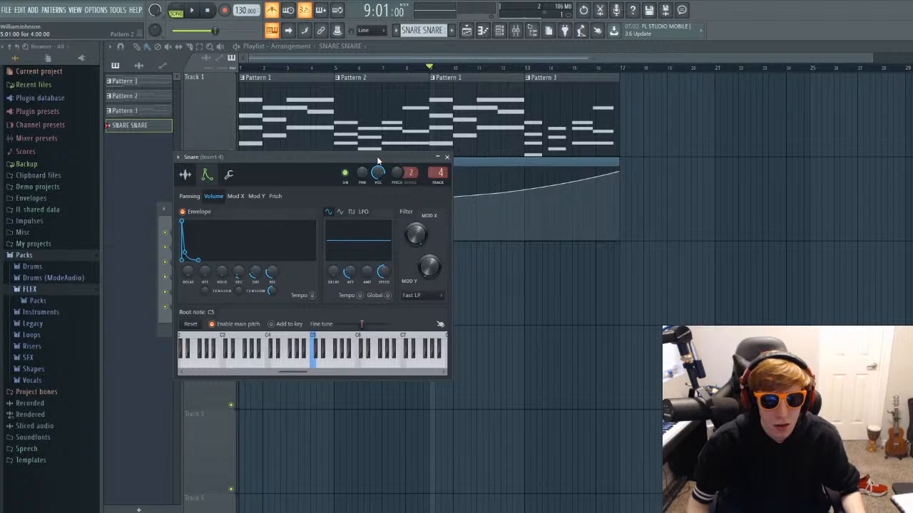
{"action": "left_click_drag", "start_coordinate": [378, 161], "coordinate": [405, 161]}
{"action": "key", "text": "n"}
{"action": "left_click", "coordinate": [476, 156]}
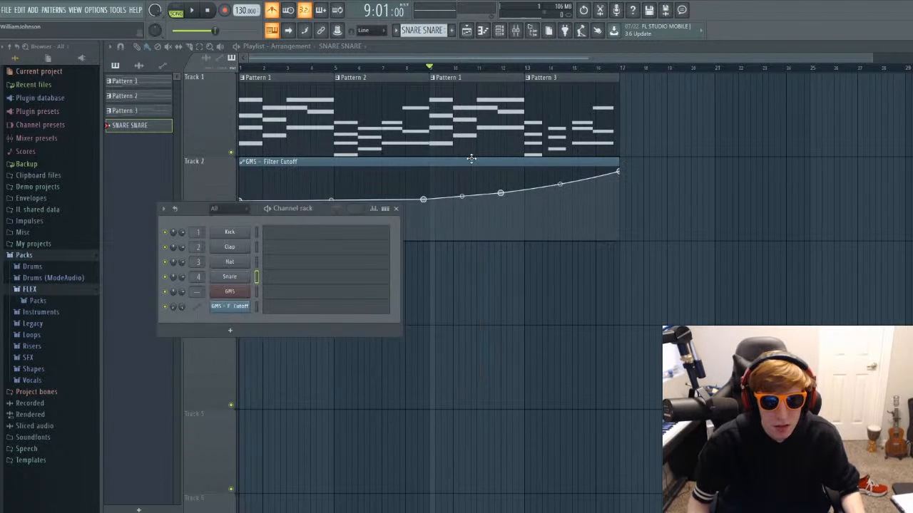
Open the Snare's piano roll and record a four-bar build-up of A4 hits live from bar 9, speeding up toward the end.
{"action": "left_click", "coordinate": [283, 280]}
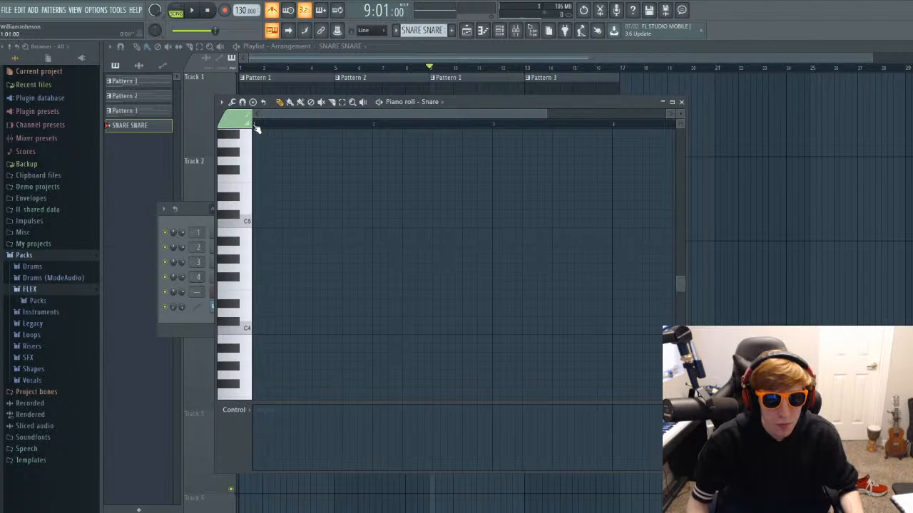
{"action": "key", "text": "space"}
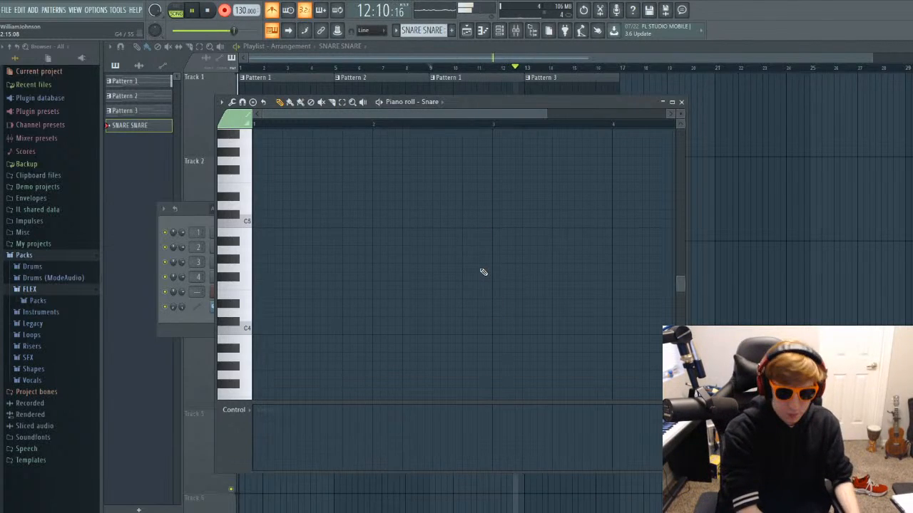
{"action": "key", "text": "n"}
{"action": "key", "text": "n"}
{"action": "key", "text": "n"}
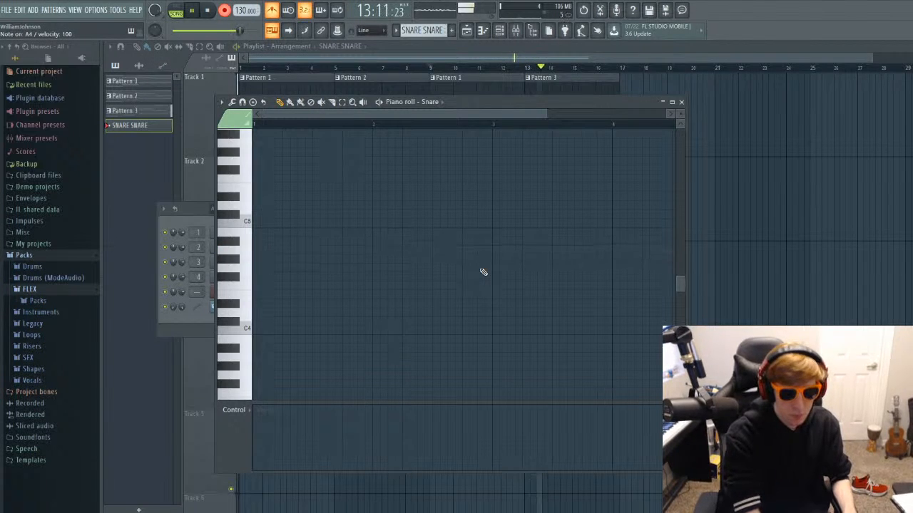
{"action": "key", "text": "n"}
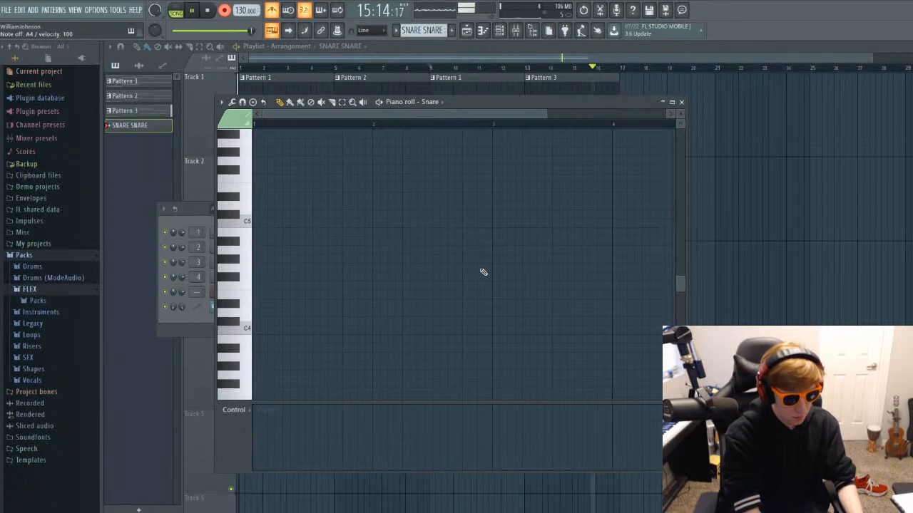
{"action": "key", "text": "n"}
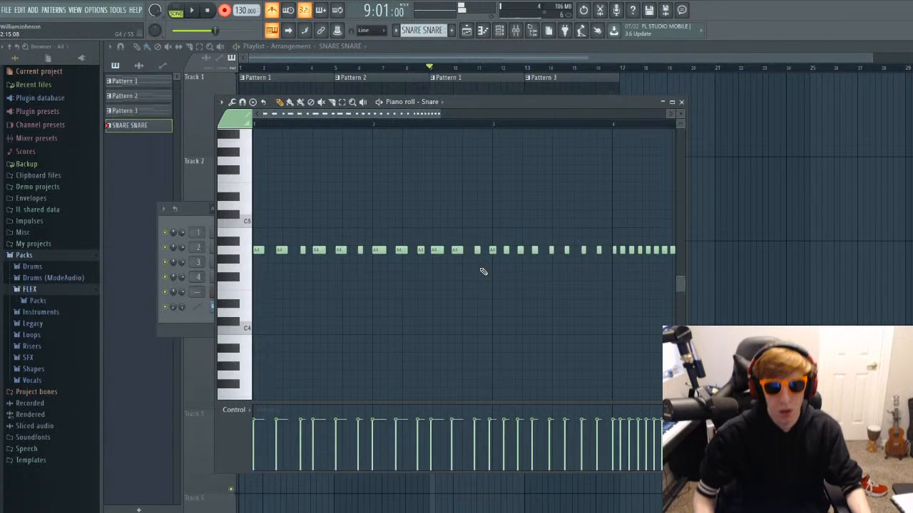
Try to quantize all recorded snare notes and play the result back from bar 9.
{"action": "scroll", "coordinate": [450, 243], "scroll_direction": "up", "scroll_amount": 2}
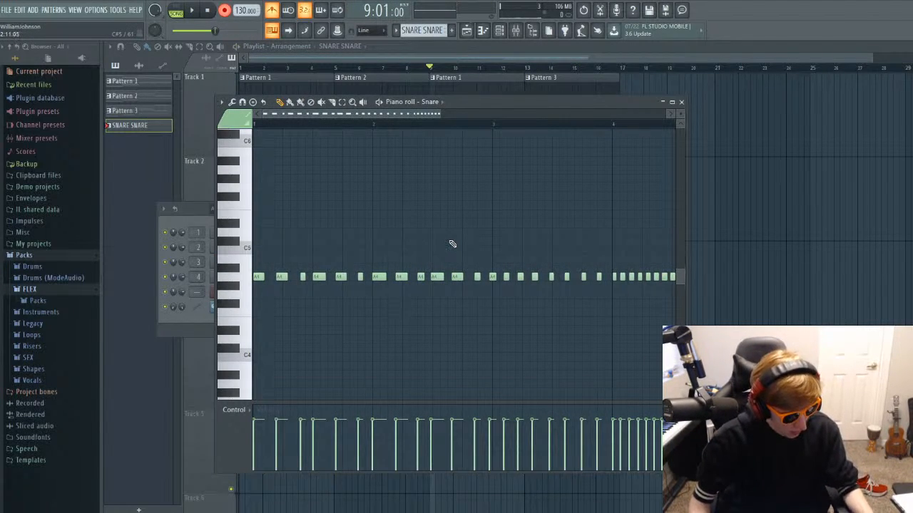
{"action": "key", "text": "ctrl+a"}
{"action": "key", "text": "alt+q"}
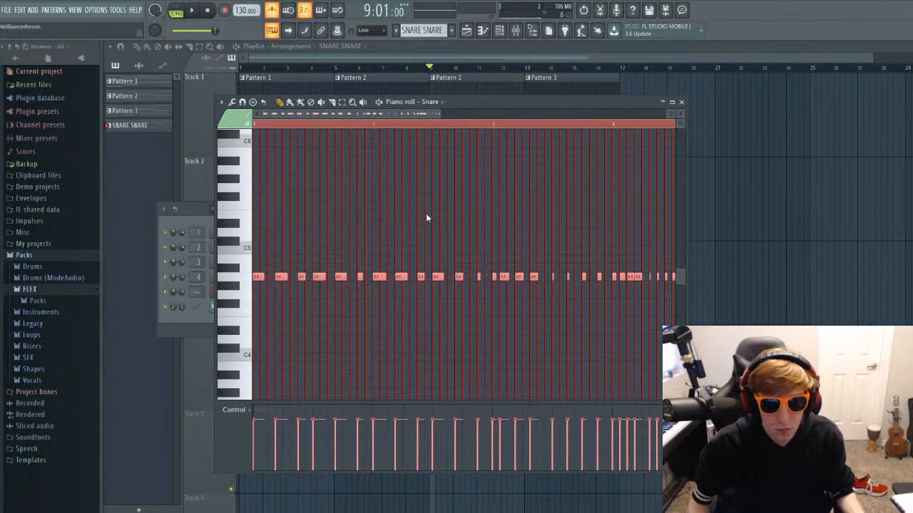
{"action": "key", "text": "space"}
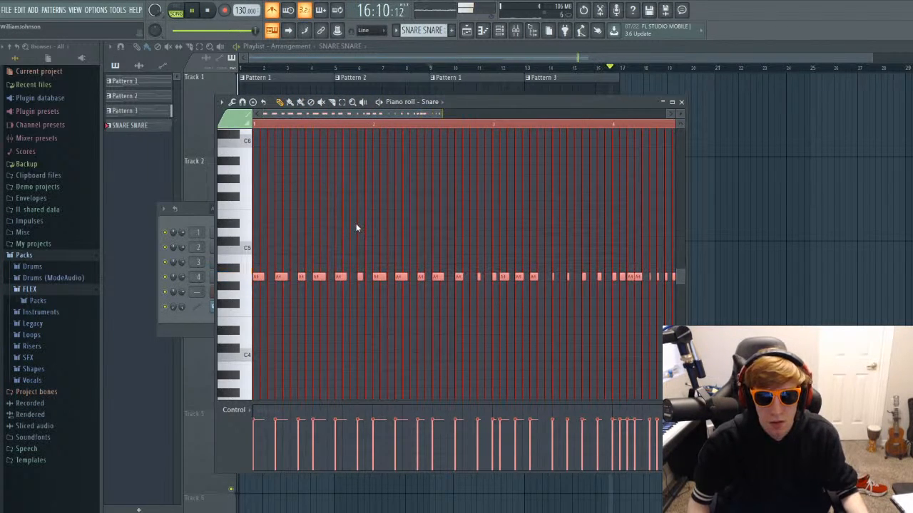
{"action": "key", "text": "space"}
{"action": "left_click", "coordinate": [408, 226]}
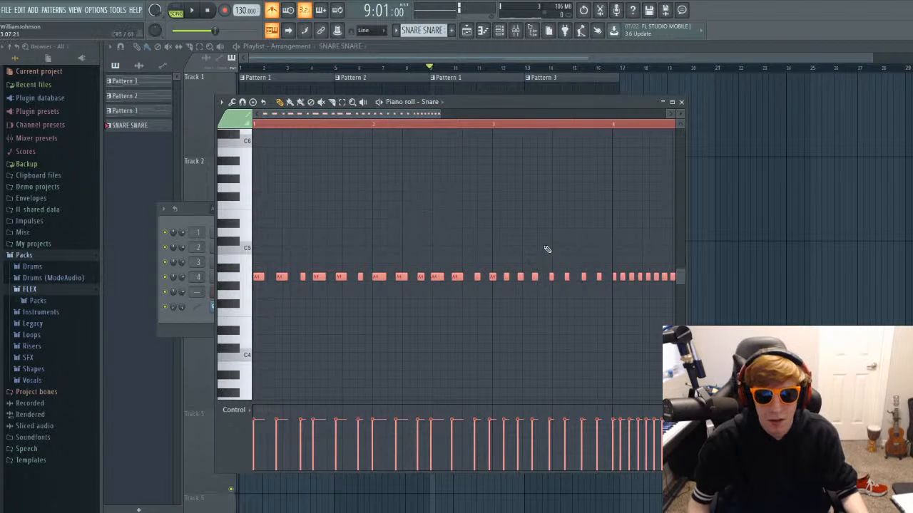
Replay the recorded snare build-up from around bar 14 and delete its notes from near the end of the pattern's bar 2 onward.
{"action": "scroll", "coordinate": [543, 246], "scroll_direction": "up", "scroll_amount": 2}
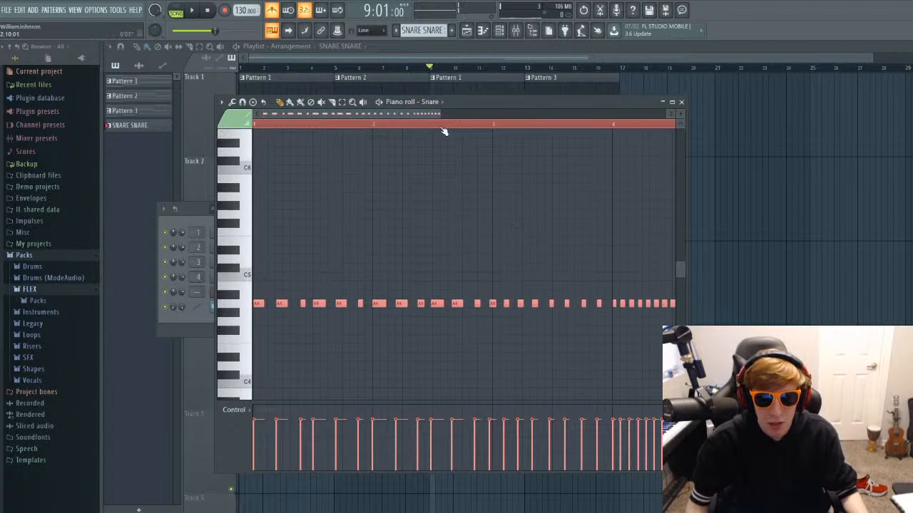
{"action": "left_click", "coordinate": [428, 128]}
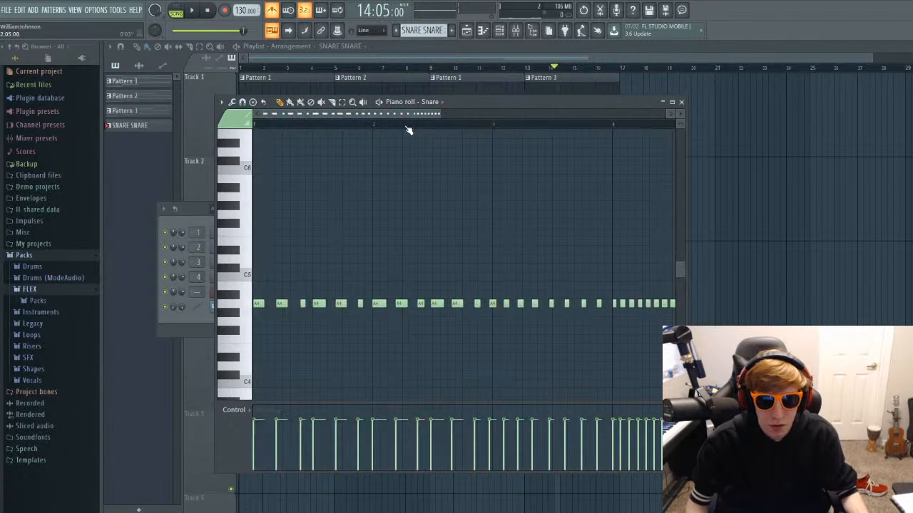
{"action": "key", "text": "space"}
{"action": "key", "text": "space"}
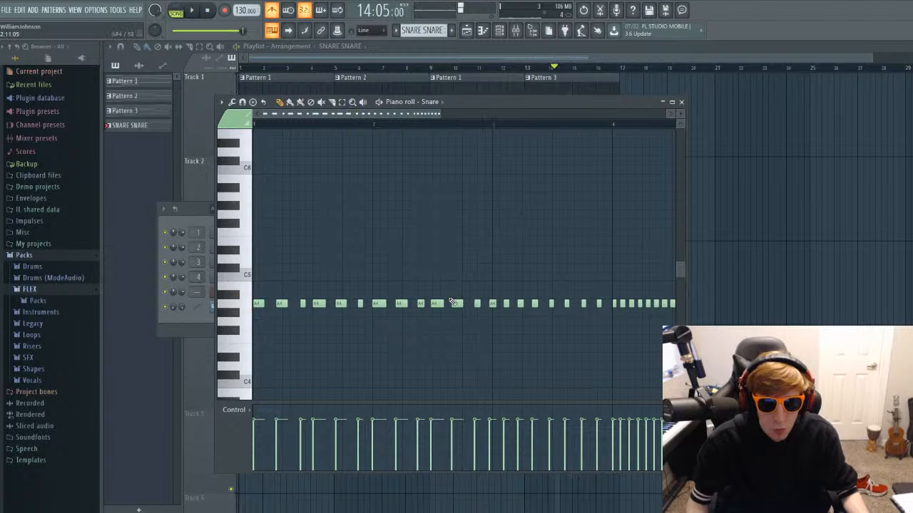
{"action": "key", "text": "space"}
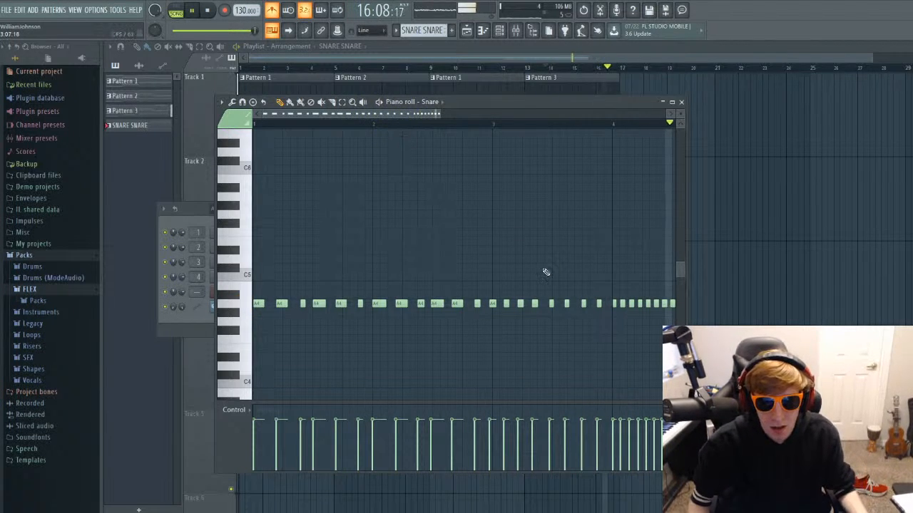
{"action": "key", "text": "space"}
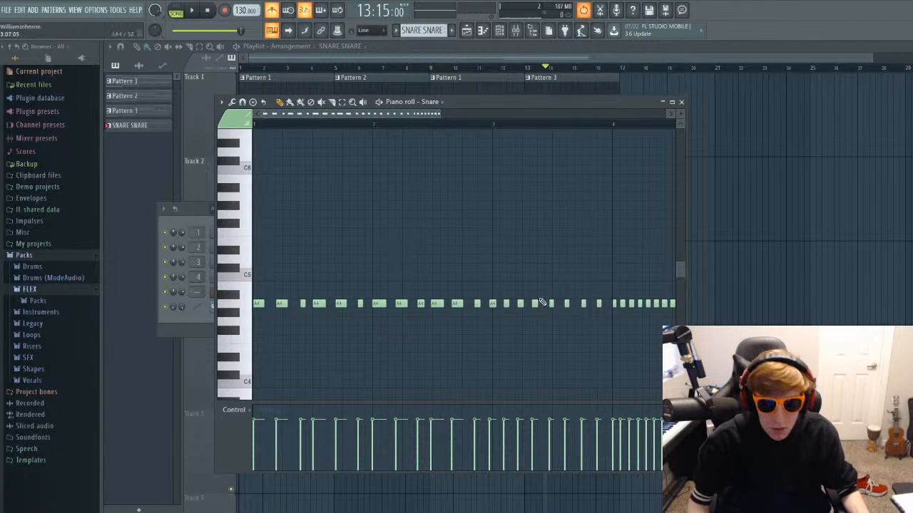
{"action": "left_click_drag", "start_coordinate": [477, 304], "coordinate": [676, 309]}
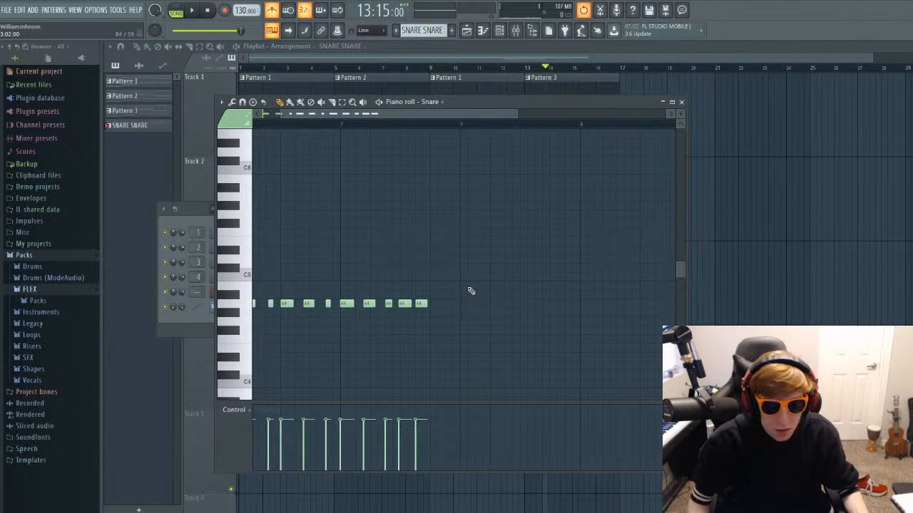
Delete the last recorded A4 snare note and play the remaining notes back from the pattern's start.
{"action": "right_click", "coordinate": [424, 306]}
{"action": "left_click_drag", "start_coordinate": [415, 116], "coordinate": [370, 116]}
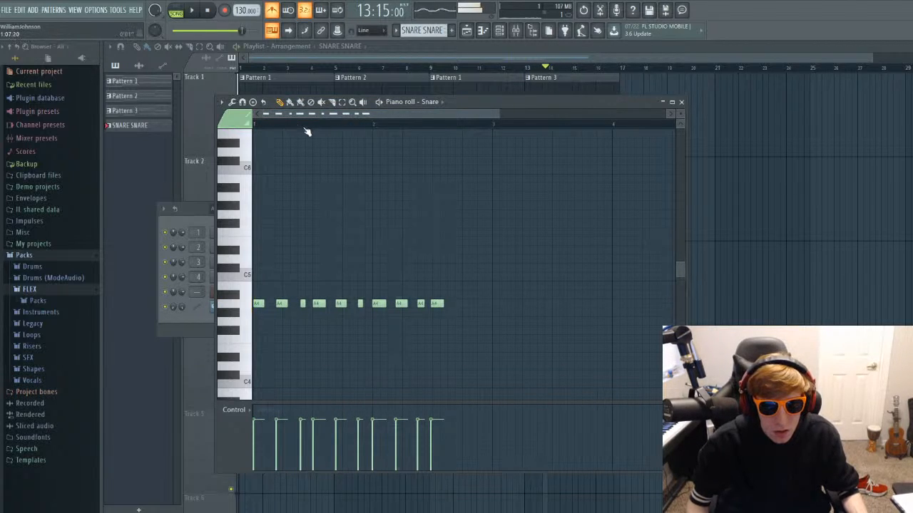
{"action": "left_click", "coordinate": [264, 126]}
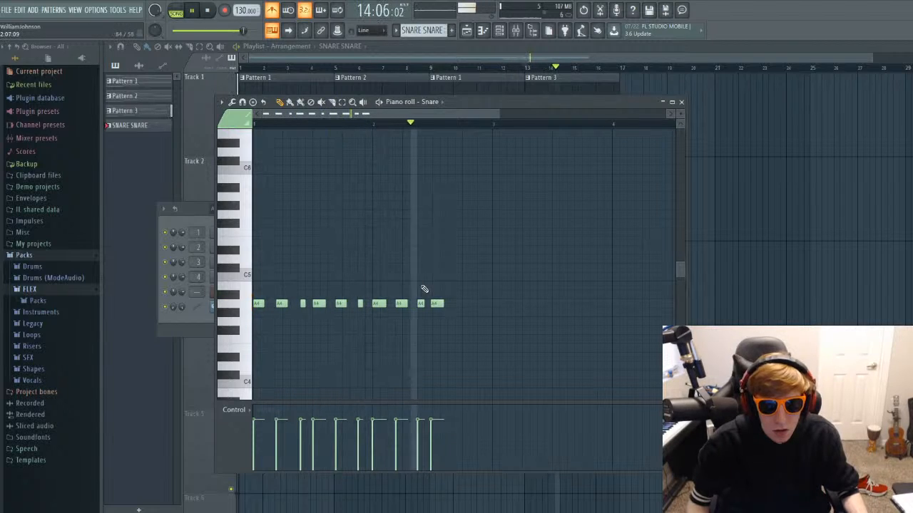
{"action": "key", "text": "space"}
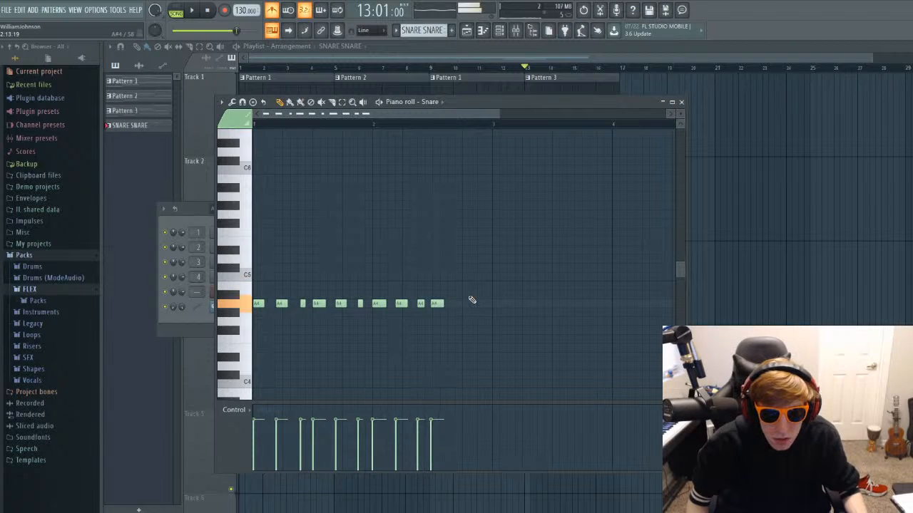
Add two A4 snare hits near the end of the pattern's bar 2, at 2:12 and 2:15.
{"action": "scroll", "coordinate": [467, 310], "scroll_direction": "up", "scroll_amount": 5}
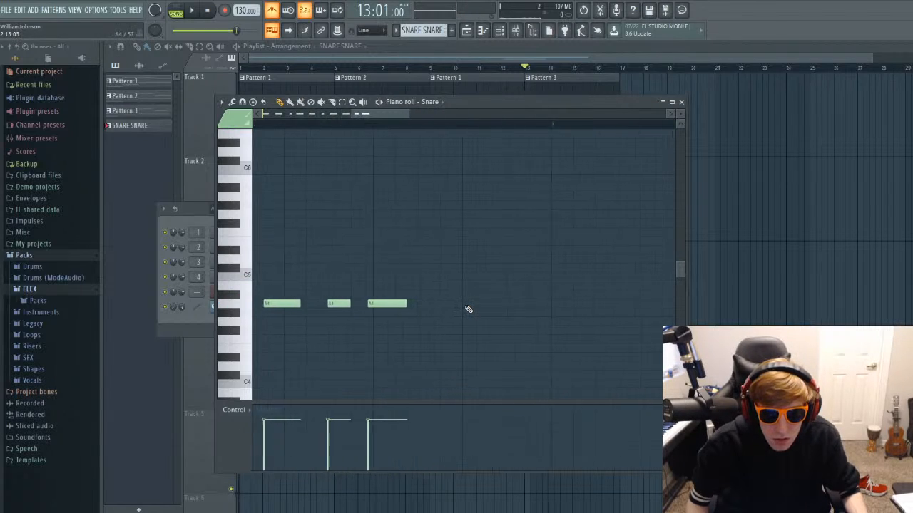
{"action": "left_click", "coordinate": [426, 305]}
{"action": "left_click", "coordinate": [546, 303]}
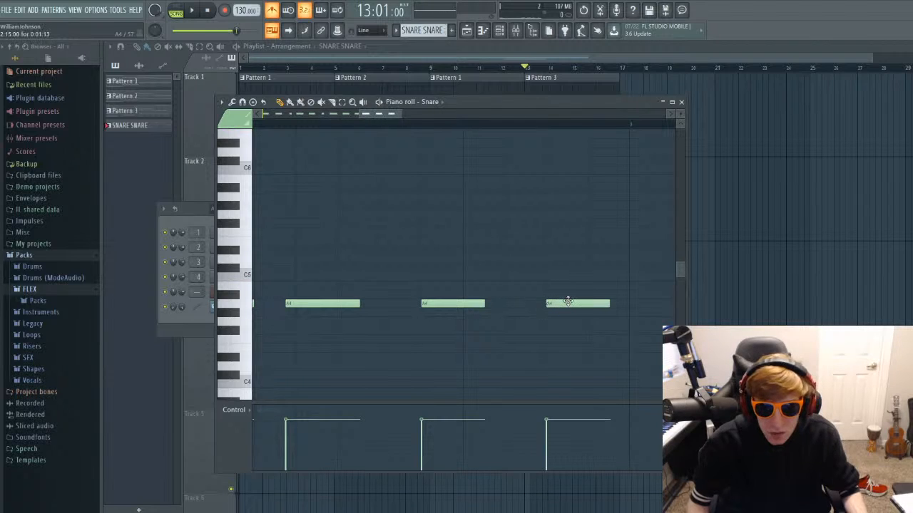
Fill the pattern's bar 3 with A4 snare hits on every second step, from 3:01 to 3:15.
{"action": "scroll", "coordinate": [406, 241], "scroll_direction": "right", "scroll_amount": 3}
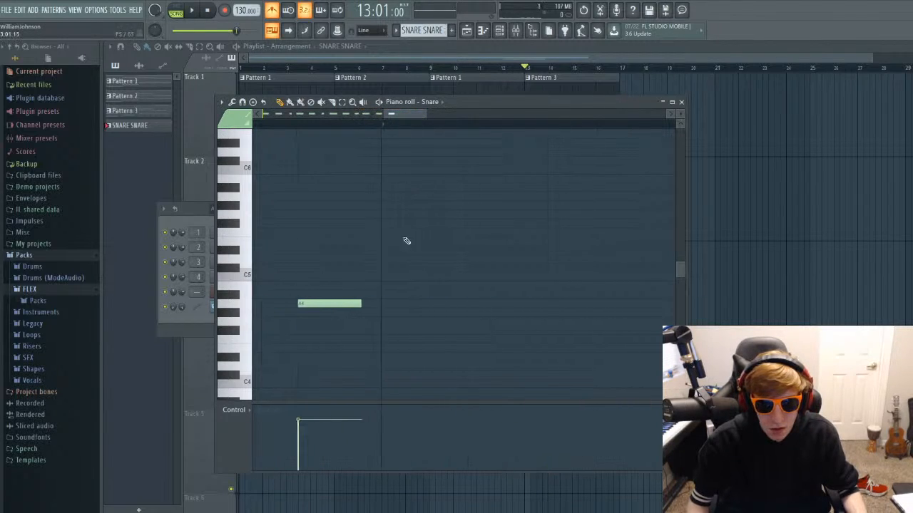
{"action": "left_click", "coordinate": [399, 304]}
{"action": "left_click", "coordinate": [469, 303]}
{"action": "left_click", "coordinate": [561, 303]}
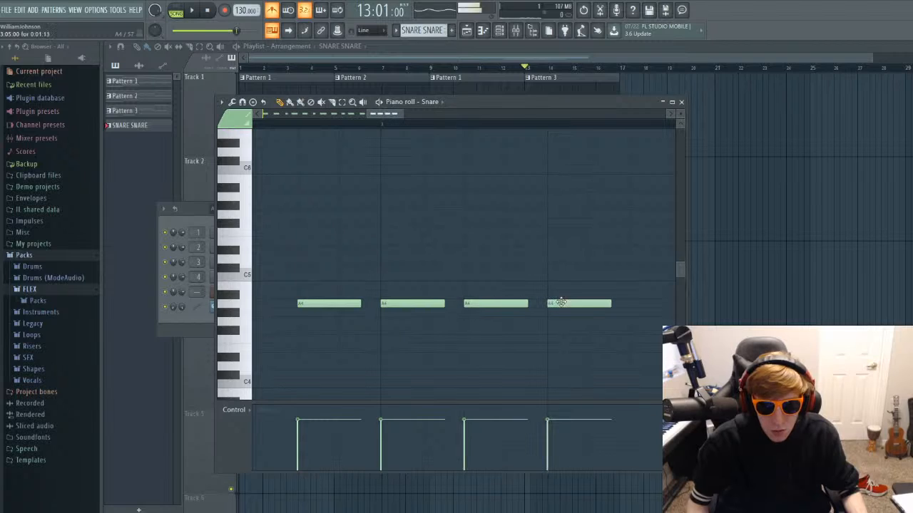
{"action": "left_click", "coordinate": [652, 305]}
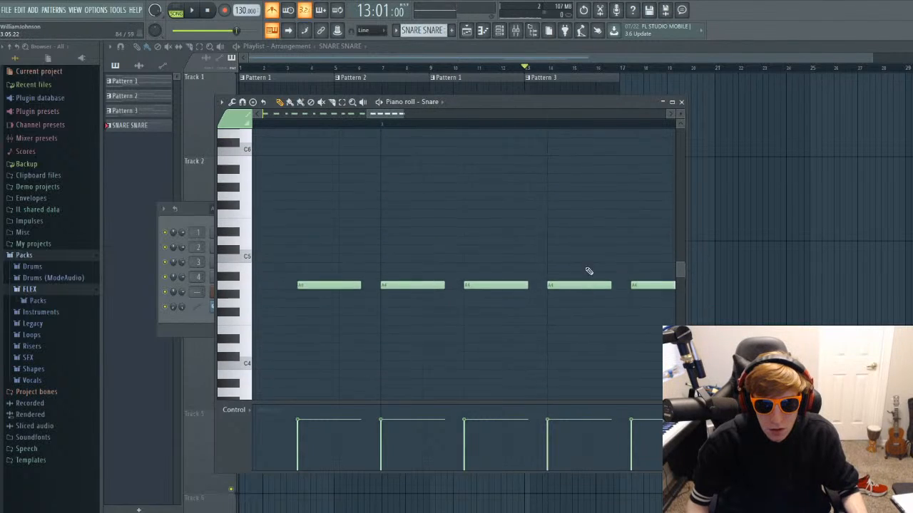
{"action": "left_click_drag", "start_coordinate": [376, 112], "coordinate": [409, 115]}
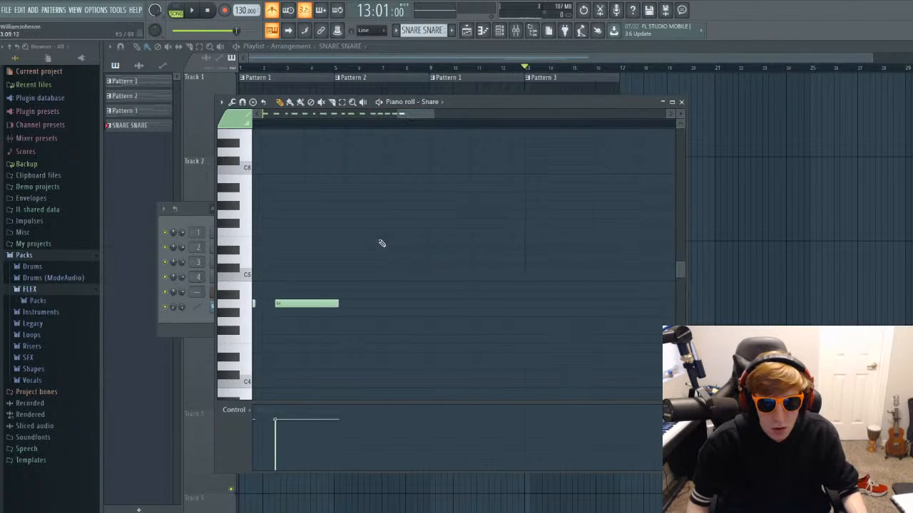
{"action": "left_click", "coordinate": [388, 304]}
{"action": "left_click", "coordinate": [460, 305]}
{"action": "left_click", "coordinate": [549, 305]}
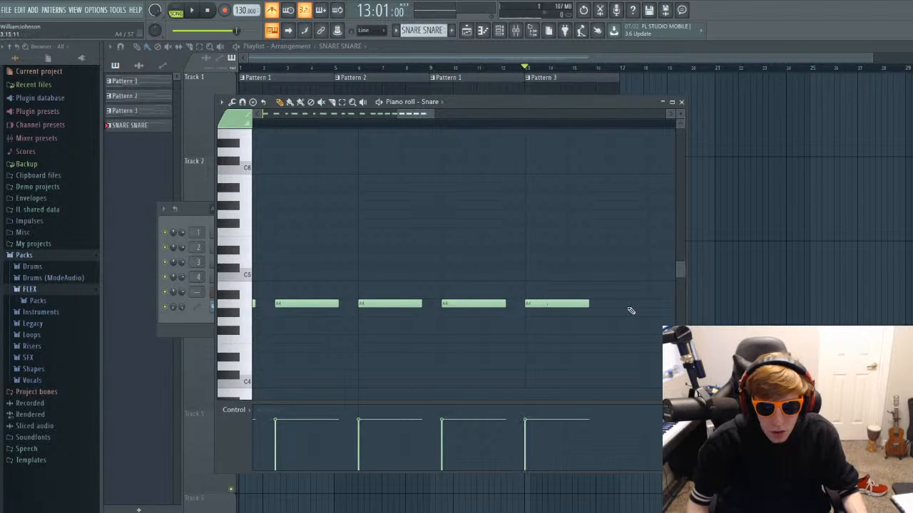
{"action": "left_click", "coordinate": [630, 307]}
Place short A4 hits on bar 4's first five steps, then hits rising through B4 and G5 to D#6, previewing the roll from bar 16.
{"action": "scroll", "coordinate": [606, 301], "scroll_direction": "down", "scroll_amount": 2}
{"action": "scroll", "coordinate": [575, 293], "scroll_direction": "up", "scroll_amount": 3}
{"action": "left_click_drag", "start_coordinate": [405, 114], "coordinate": [435, 118]}
{"action": "left_click", "coordinate": [378, 329]}
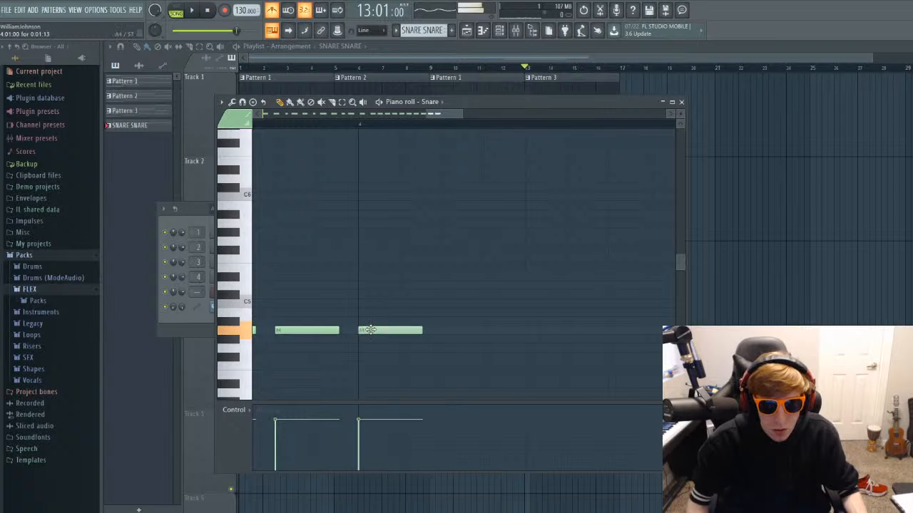
{"action": "left_click", "coordinate": [410, 331]}
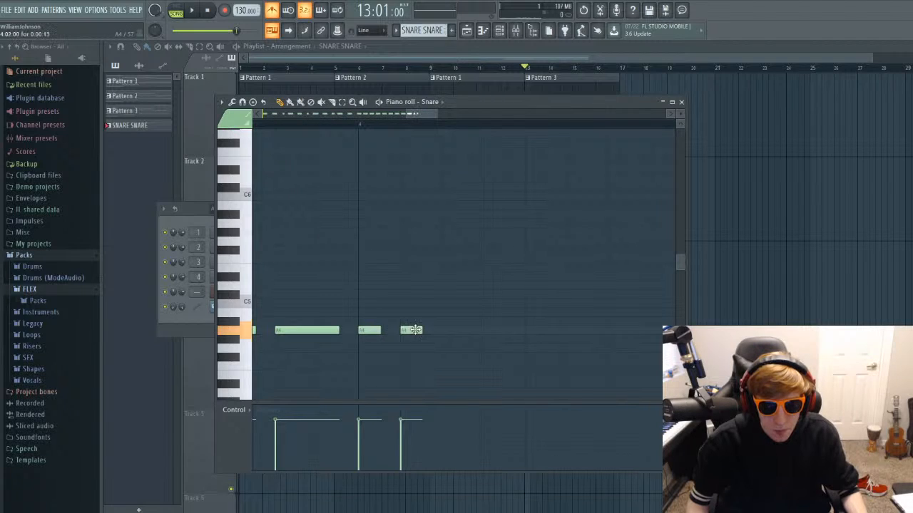
{"action": "left_click", "coordinate": [453, 331]}
{"action": "mouse_move", "coordinate": [491, 331]}
{"action": "left_mouse_down"}
{"action": "mouse_move", "coordinate": [529, 330]}
{"action": "mouse_move", "coordinate": [493, 330]}
{"action": "left_mouse_up"}
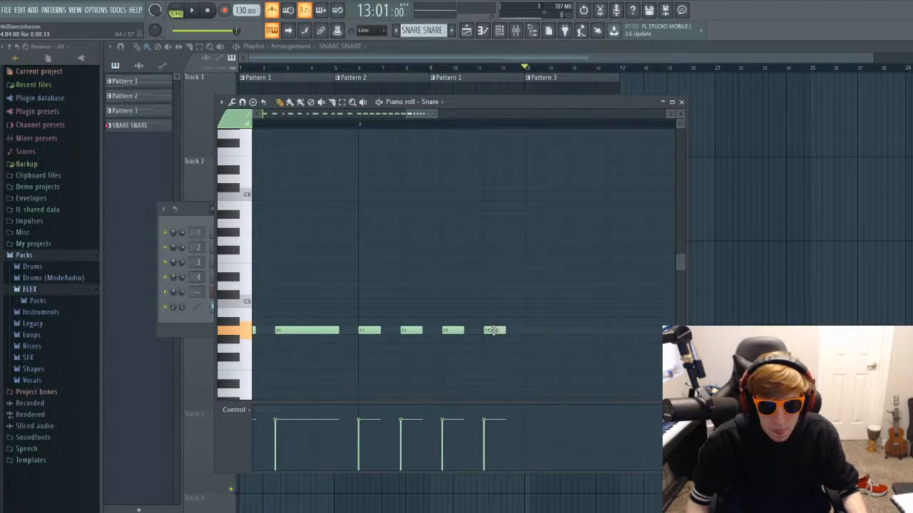
{"action": "key", "text": "space"}
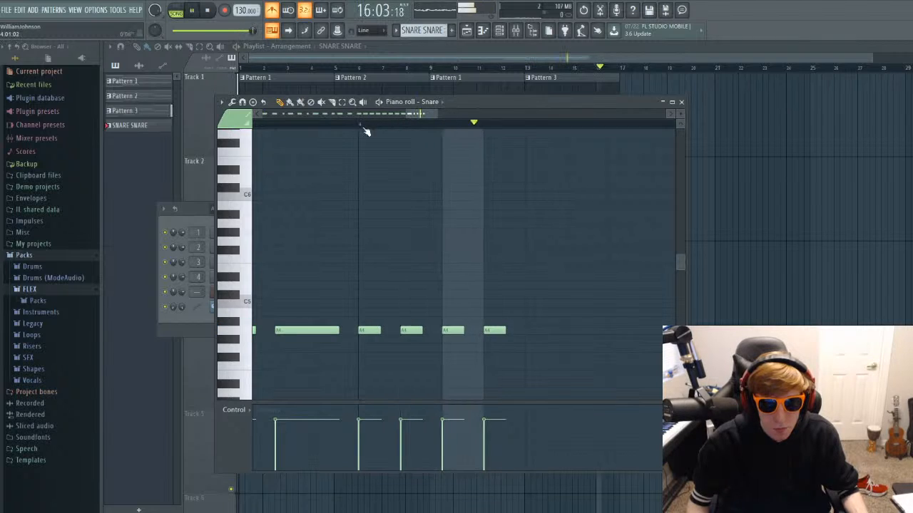
{"action": "key", "text": "space"}
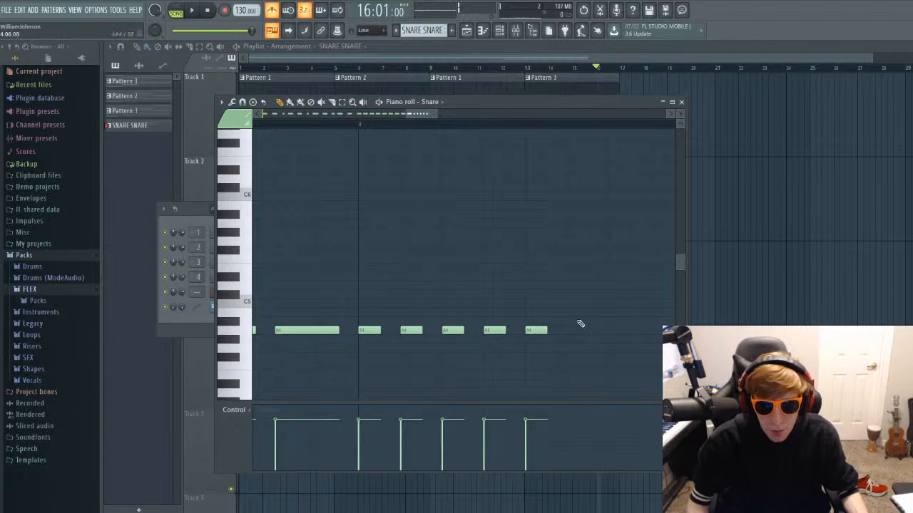
{"action": "left_click", "coordinate": [578, 312]}
{"action": "left_click", "coordinate": [620, 241]}
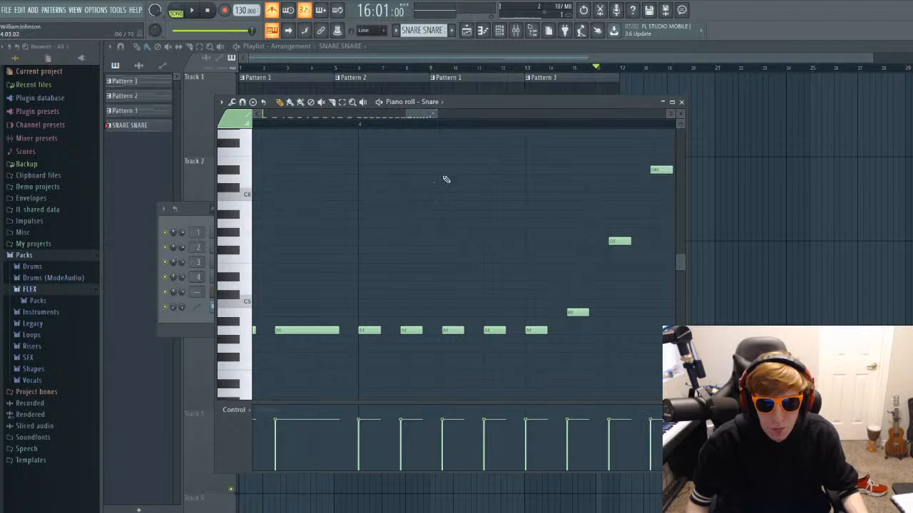
Close the Snare's piano roll, hide the channel rack and play the arrangement with the build-up from bar 13.
{"action": "left_click_drag", "start_coordinate": [417, 114], "coordinate": [257, 117]}
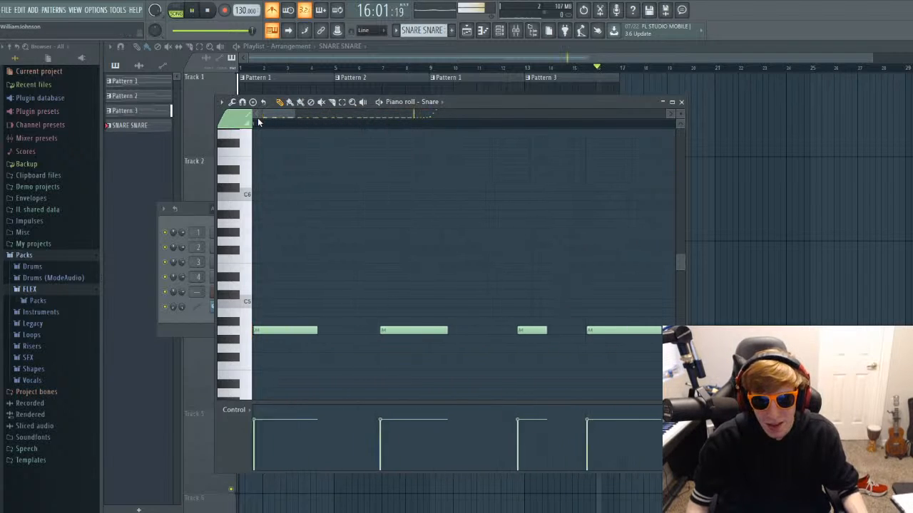
{"action": "left_click", "coordinate": [682, 103]}
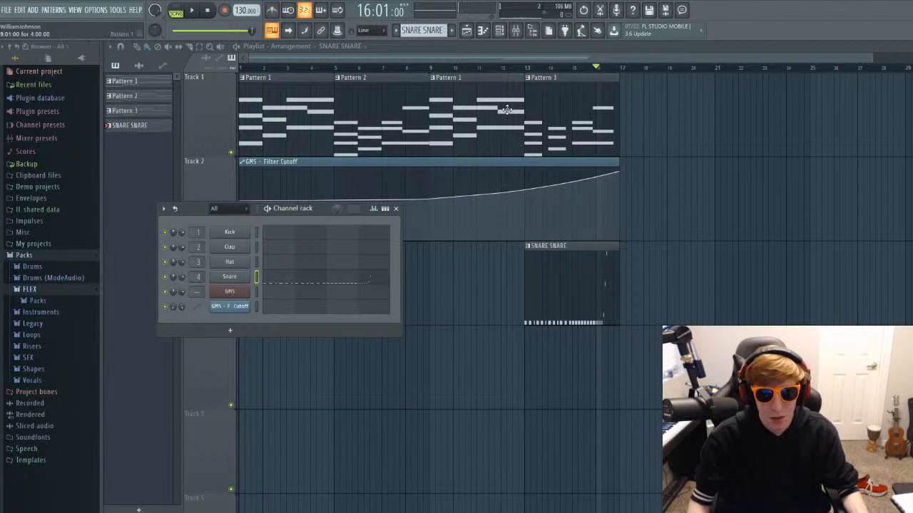
{"action": "key", "text": "F6"}
{"action": "left_click", "coordinate": [526, 67]}
{"action": "key", "text": "space"}
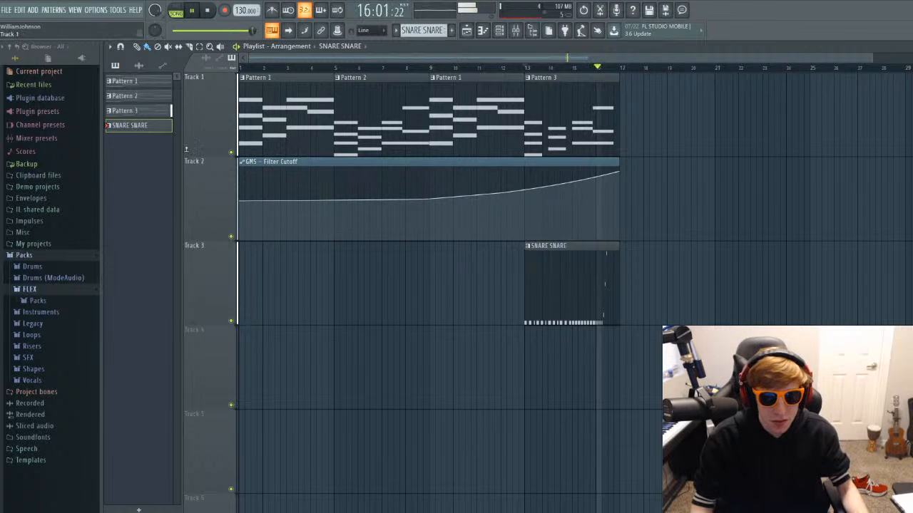
{"action": "double_click", "coordinate": [147, 130]}
{"action": "double_click", "coordinate": [147, 130]}
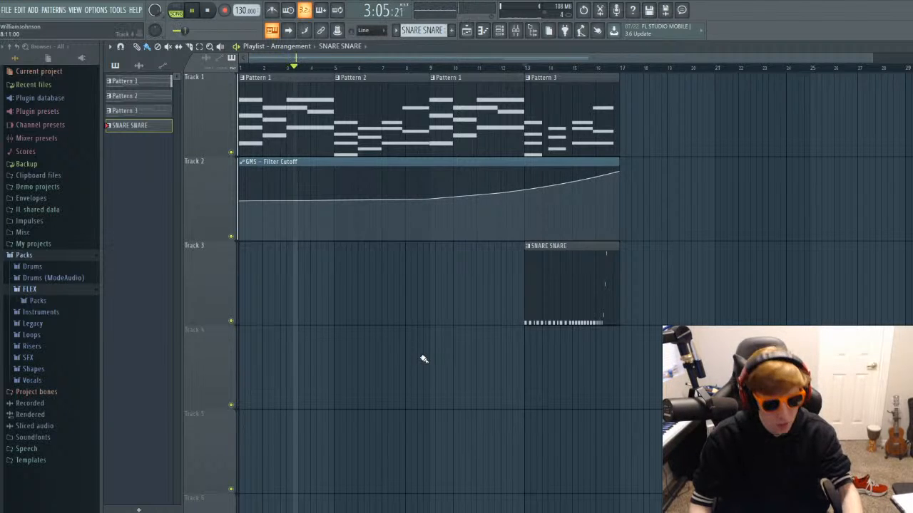
Add Fruity parametric EQ 2 to the first effect slot of mixer Insert 4 and enlarge its window.
{"action": "key", "text": "F9"}
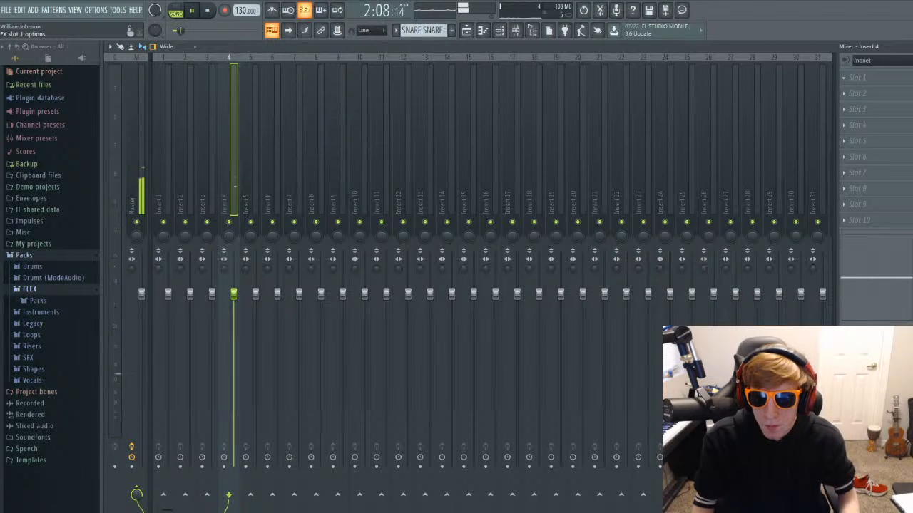
{"action": "left_click", "coordinate": [507, 275]}
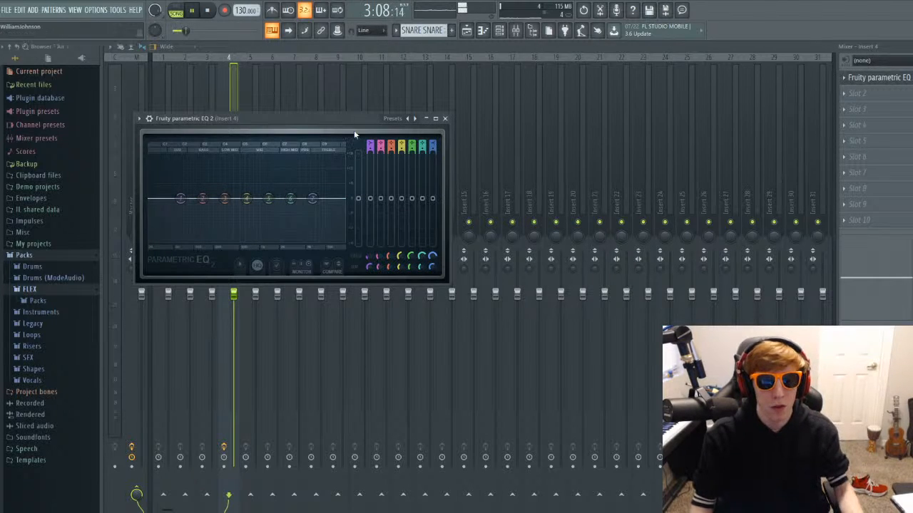
{"action": "left_click_drag", "start_coordinate": [449, 283], "coordinate": [740, 402]}
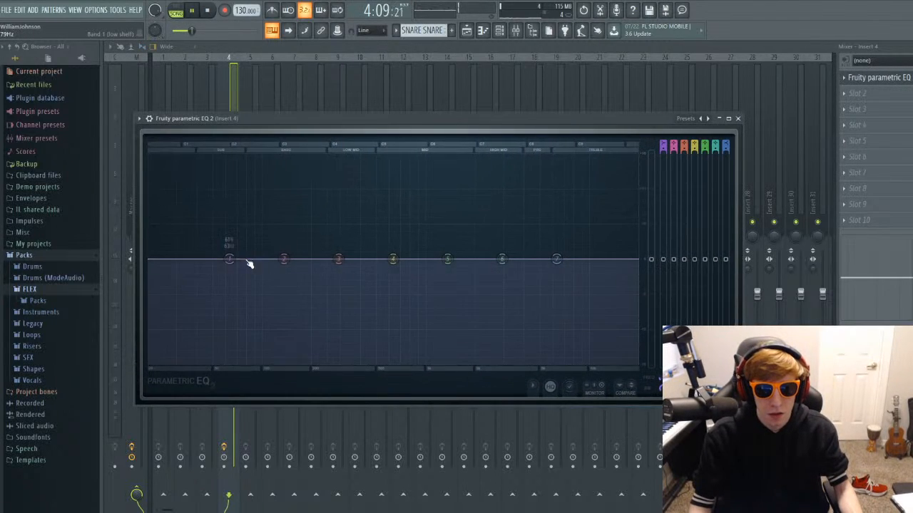
Shape the snare's EQ with band 1 as a bass-range high pass, a slight high-mid boost on band 4 and a slight cut on band 7.
{"action": "left_click_drag", "start_coordinate": [229, 259], "coordinate": [212, 290]}
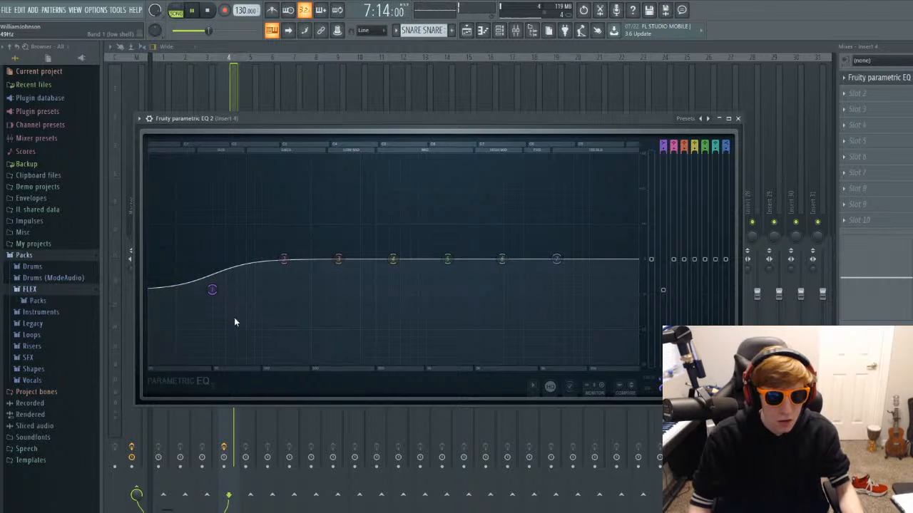
{"action": "left_click", "coordinate": [276, 353]}
{"action": "scroll", "coordinate": [212, 262], "scroll_direction": "up", "scroll_amount": 3}
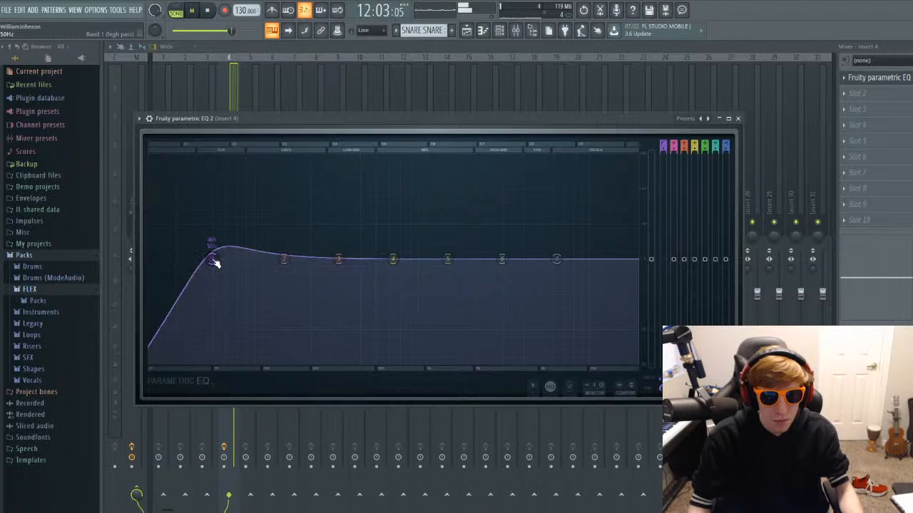
{"action": "left_click_drag", "start_coordinate": [212, 262], "coordinate": [293, 260]}
{"action": "left_click_drag", "start_coordinate": [393, 258], "coordinate": [489, 249]}
{"action": "left_click_drag", "start_coordinate": [560, 262], "coordinate": [561, 264]}
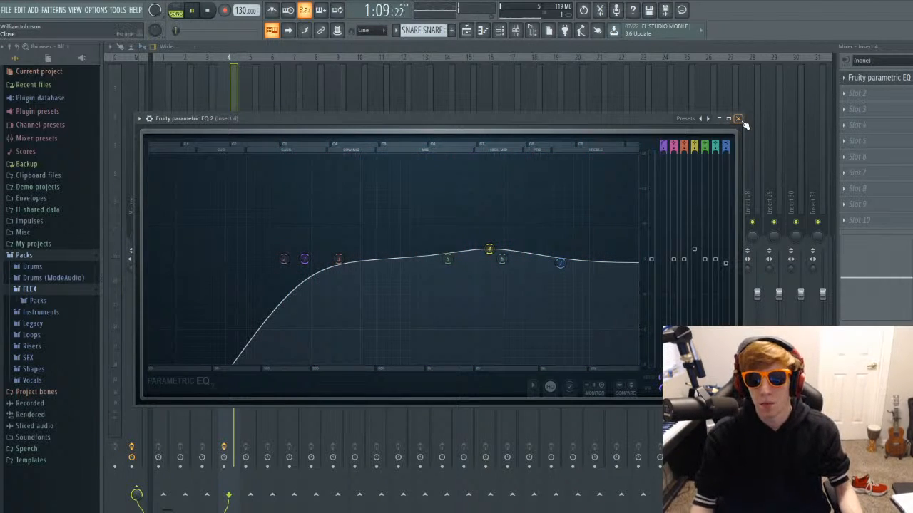
{"action": "left_click", "coordinate": [738, 118]}
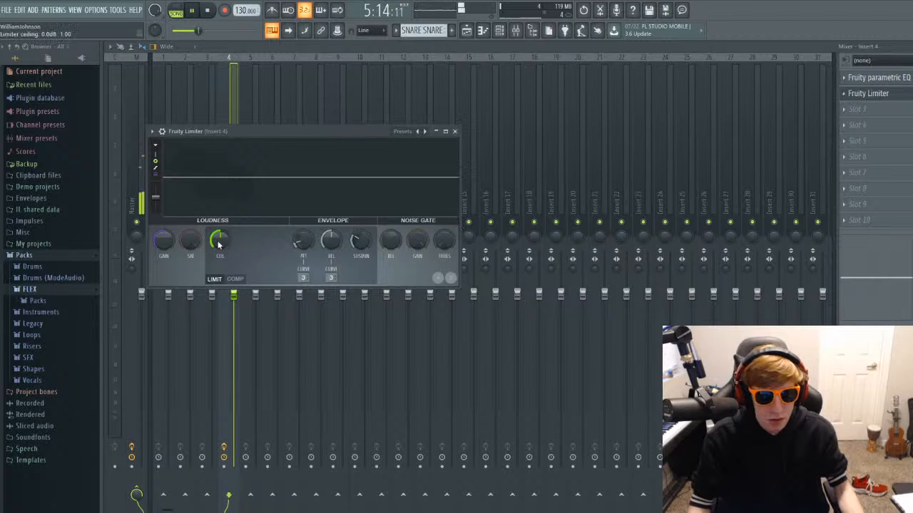
Add Fruity Limiter to Insert 4's second slot and loop playback over bars 13 to 16 in the playlist.
{"action": "left_click_drag", "start_coordinate": [291, 142], "coordinate": [308, 181]}
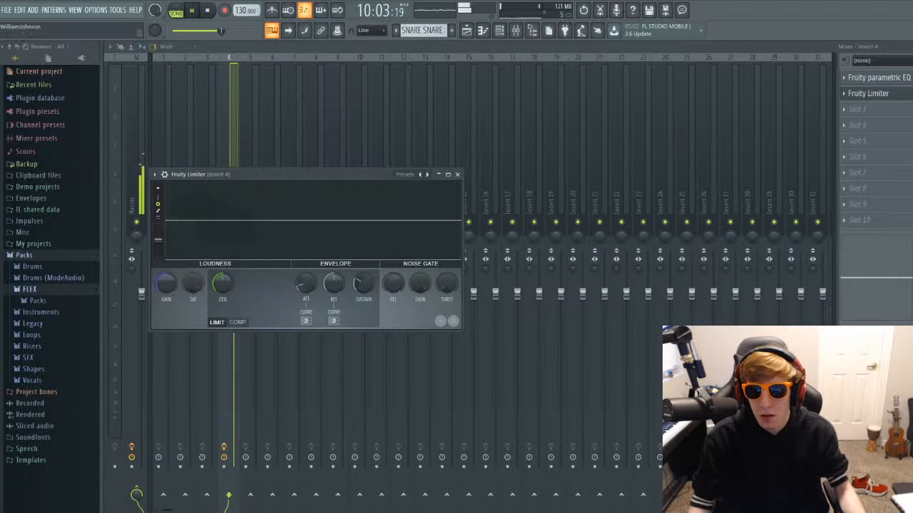
{"action": "left_click", "coordinate": [910, 46]}
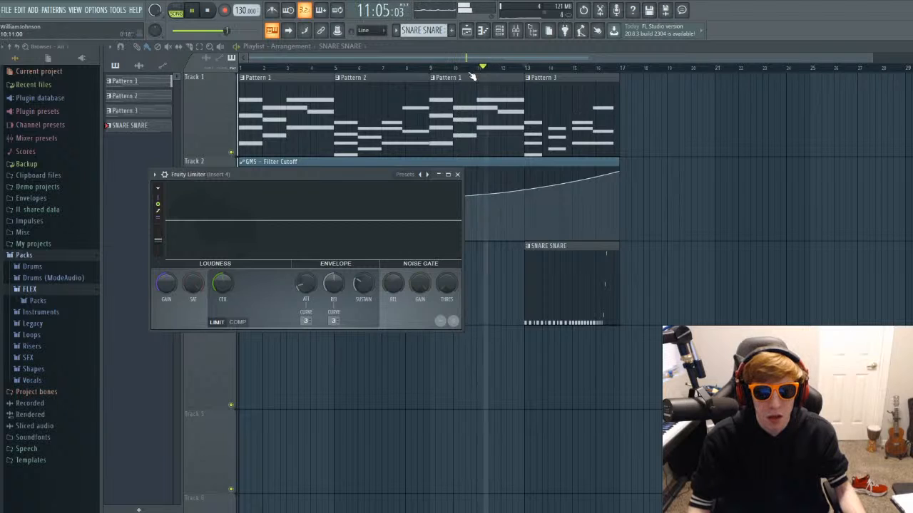
{"action": "key", "text": "space"}
{"action": "left_click_drag", "start_coordinate": [455, 70], "coordinate": [617, 77]}
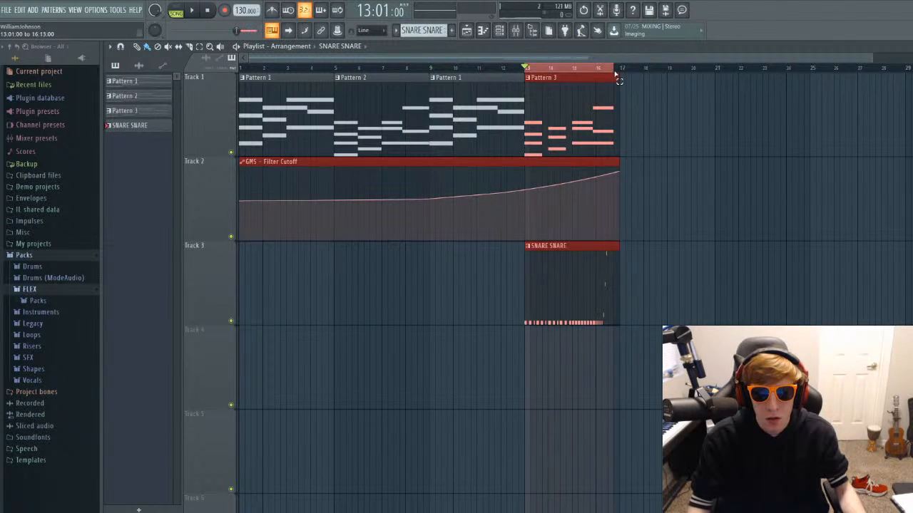
{"action": "key", "text": "space"}
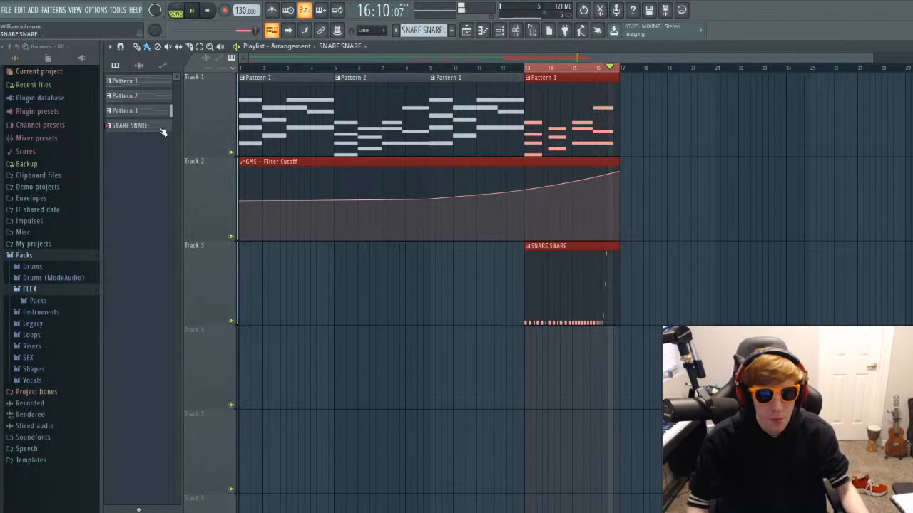
Raise the gain of Insert 4's Fruity Limiter and set its limiter ceiling to about -7.5 dB while the build-up loops.
{"action": "key", "text": "F9"}
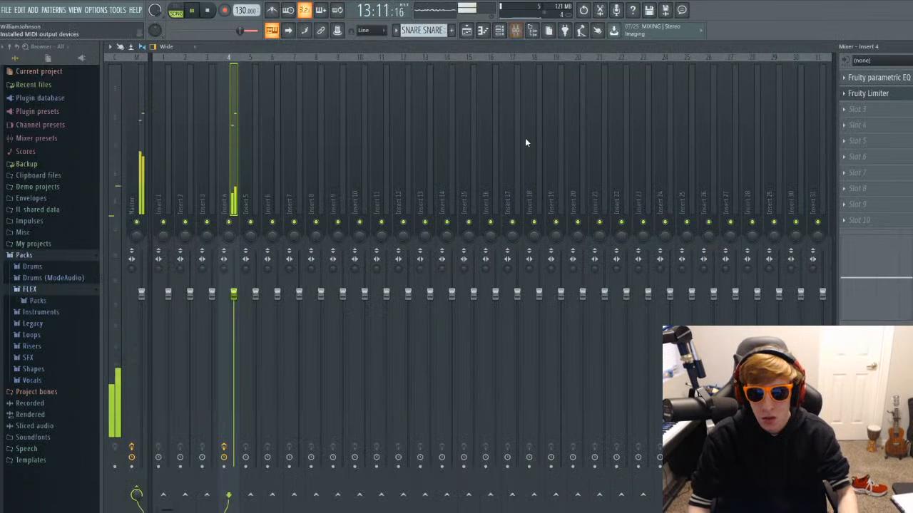
{"action": "left_click", "coordinate": [882, 95]}
{"action": "left_click_drag", "start_coordinate": [220, 284], "coordinate": [221, 328]}
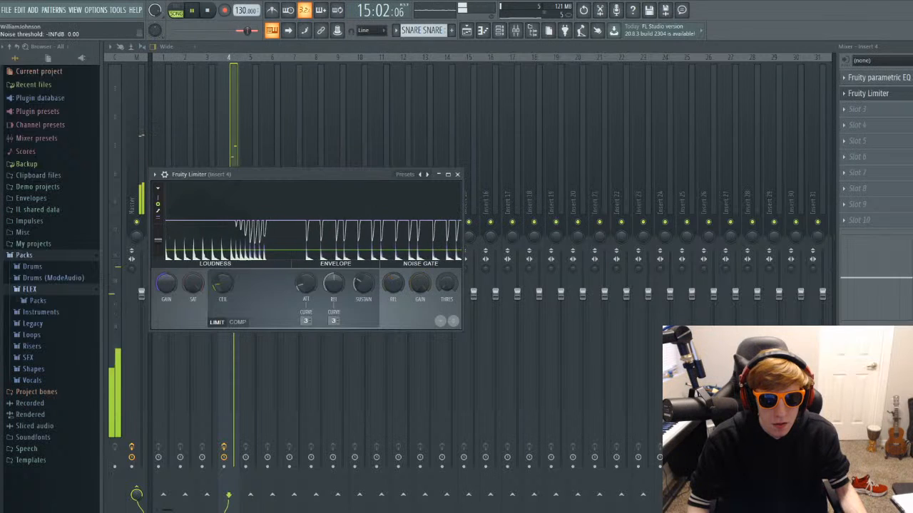
{"action": "left_click_drag", "start_coordinate": [166, 284], "coordinate": [166, 254]}
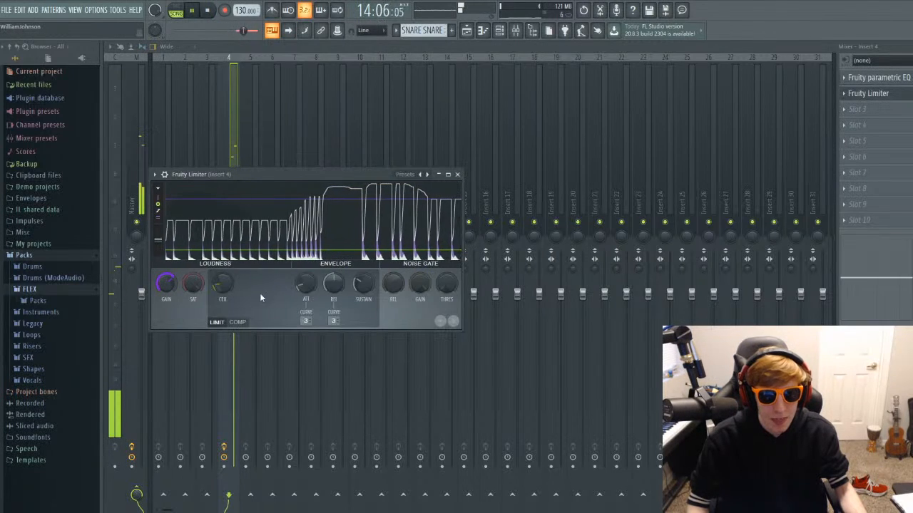
{"action": "left_click_drag", "start_coordinate": [222, 284], "coordinate": [223, 299]}
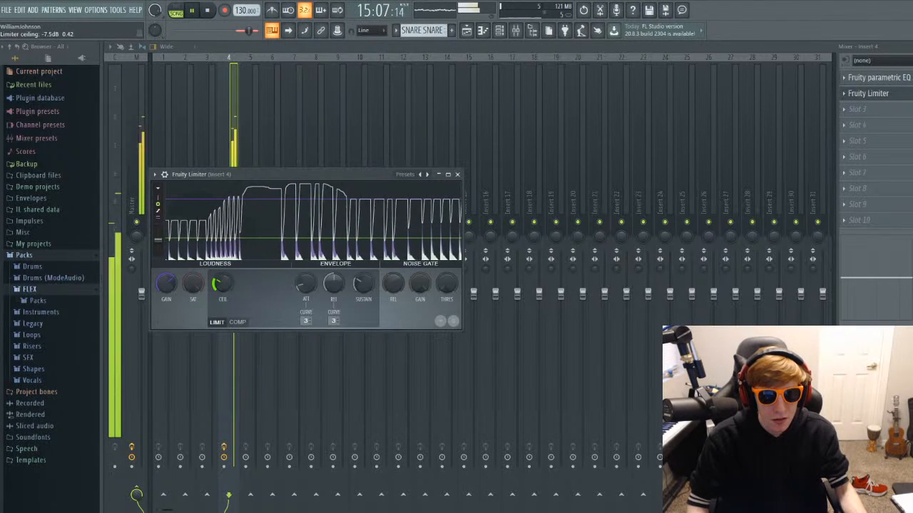
Close Insert 4's Fruity Limiter and replay the build-up from bar 13 with the mixer in view.
{"action": "left_click", "coordinate": [457, 174]}
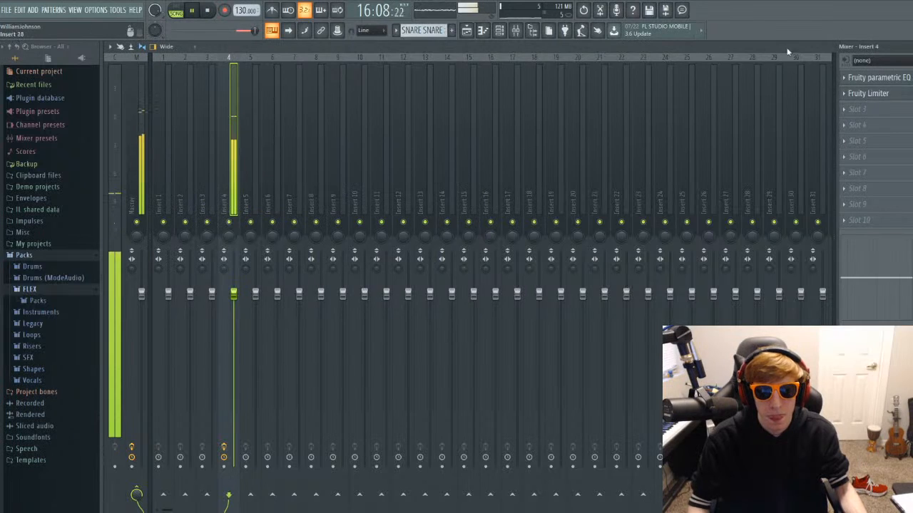
{"action": "key", "text": "space"}
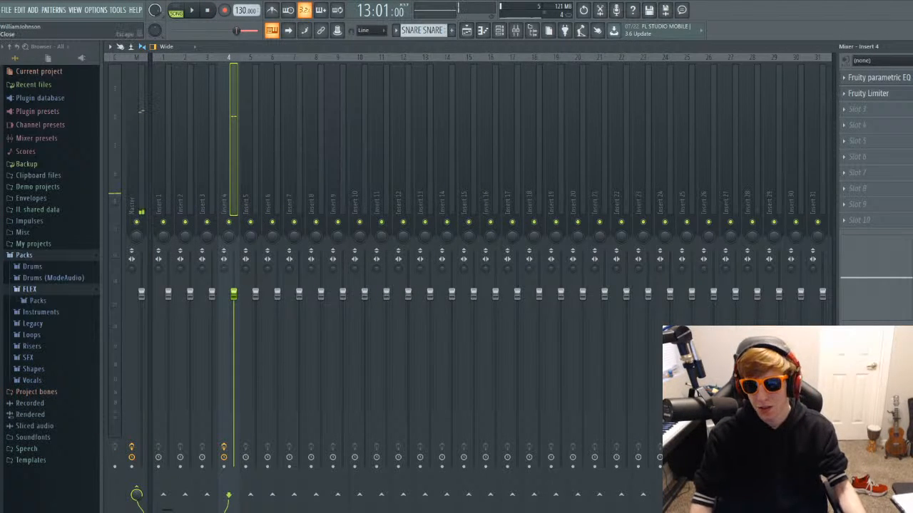
{"action": "key", "text": "F5"}
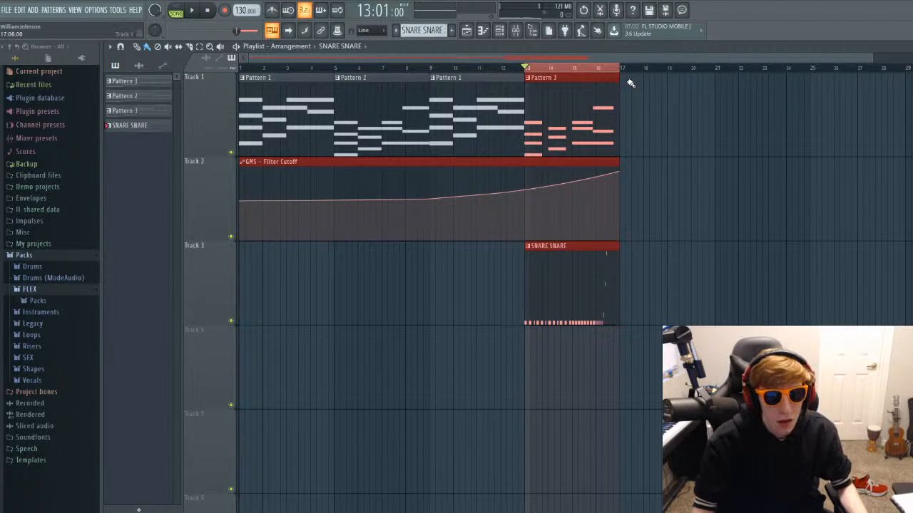
{"action": "key", "text": "F9"}
{"action": "key", "text": "space"}
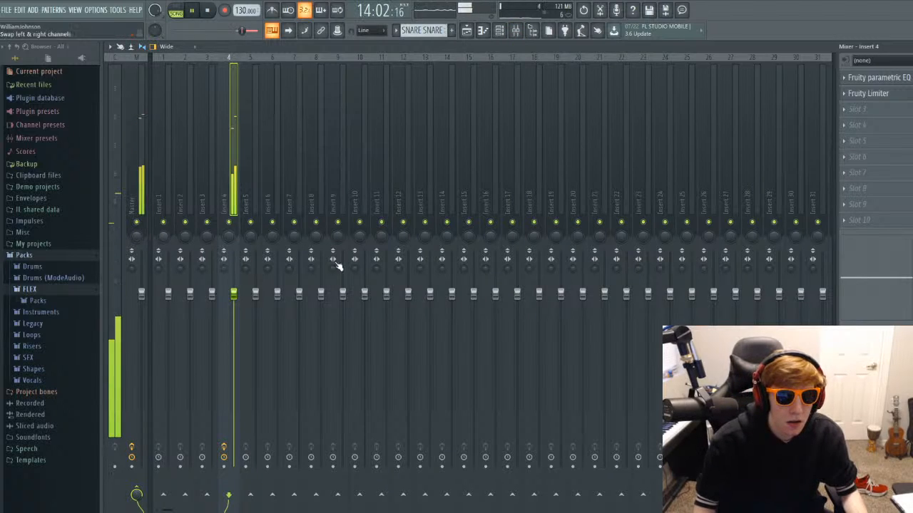
Lower the Insert 10 fader, raise the Insert 13 fader slightly, and leave the mixer with the Master track selected.
{"action": "left_click_drag", "start_coordinate": [364, 292], "coordinate": [364, 306]}
{"action": "mouse_move", "coordinate": [430, 292]}
{"action": "left_mouse_down"}
{"action": "mouse_move", "coordinate": [430, 279]}
{"action": "mouse_move", "coordinate": [432, 288]}
{"action": "left_mouse_up"}
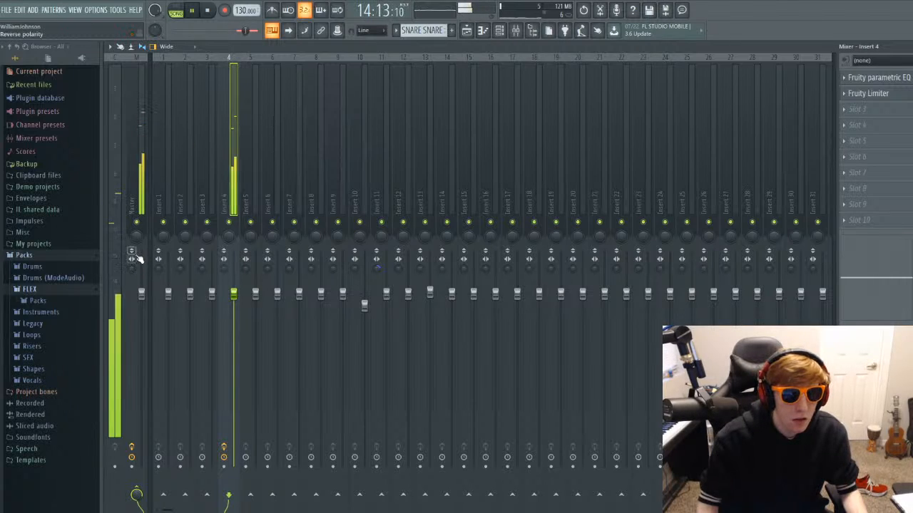
{"action": "left_click", "coordinate": [131, 428]}
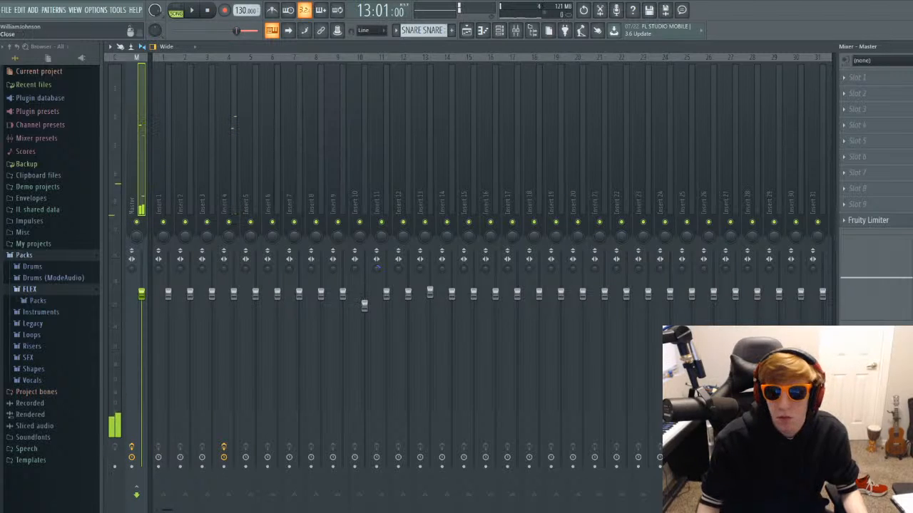
{"action": "key", "text": "F9"}
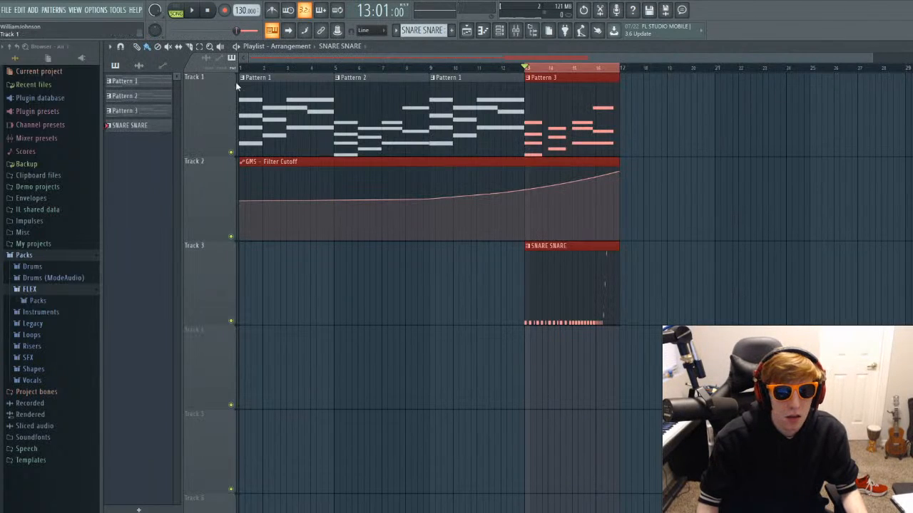
Examine the GMS chord notes of Pattern 1 in the piano roll, then return to the playlist.
{"action": "left_click", "coordinate": [532, 164]}
{"action": "left_click", "coordinate": [579, 76]}
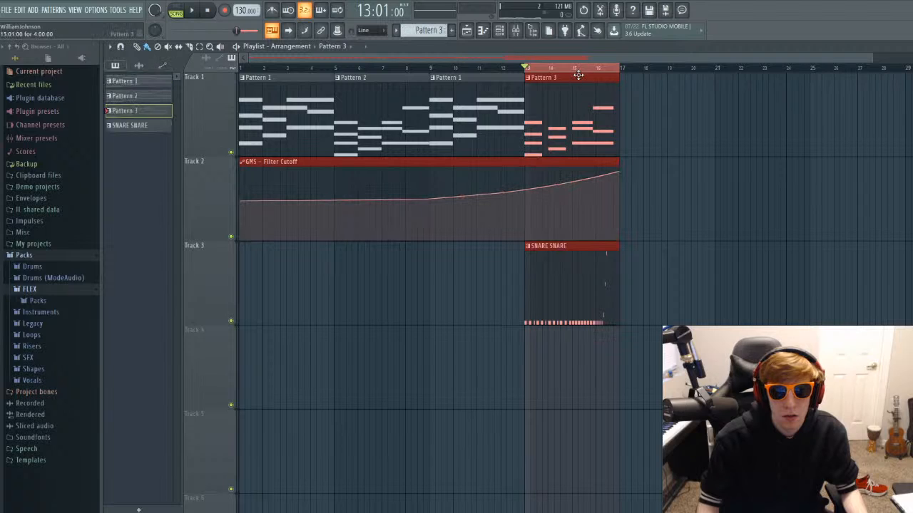
{"action": "double_click", "coordinate": [296, 85]}
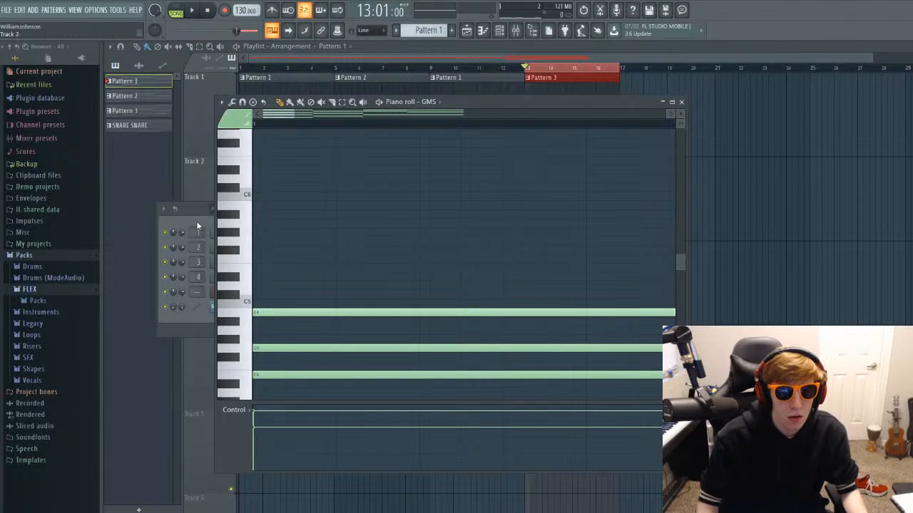
{"action": "left_click", "coordinate": [683, 104]}
{"action": "key", "text": "F7"}
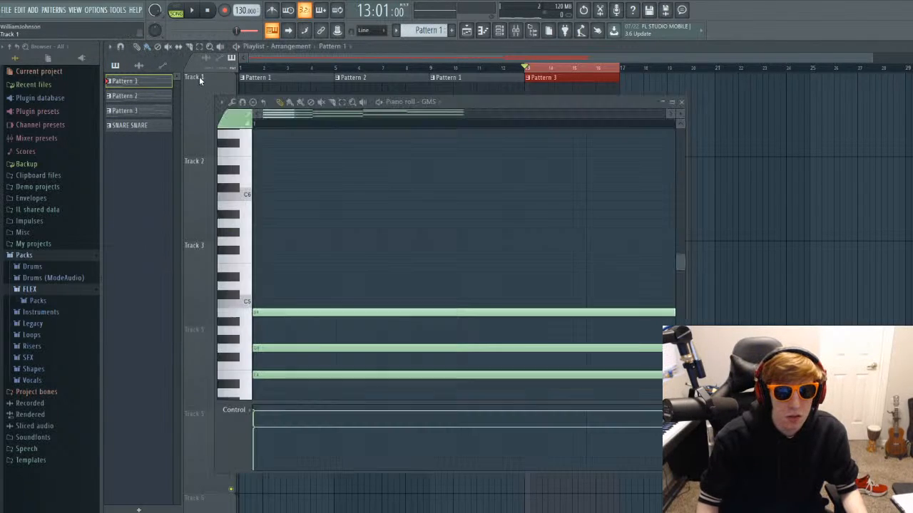
{"action": "left_click", "coordinate": [682, 103]}
{"action": "left_click", "coordinate": [396, 209]}
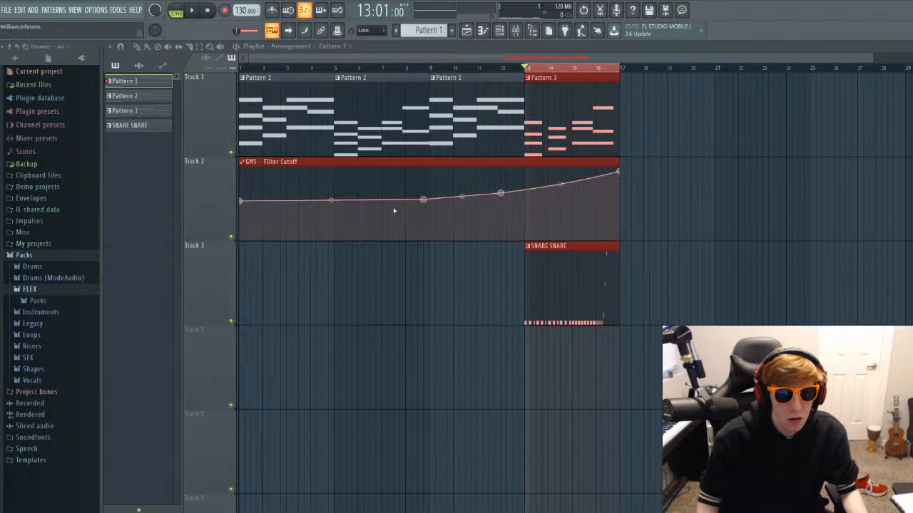
{"action": "left_click", "coordinate": [588, 83]}
{"action": "left_click", "coordinate": [660, 100]}
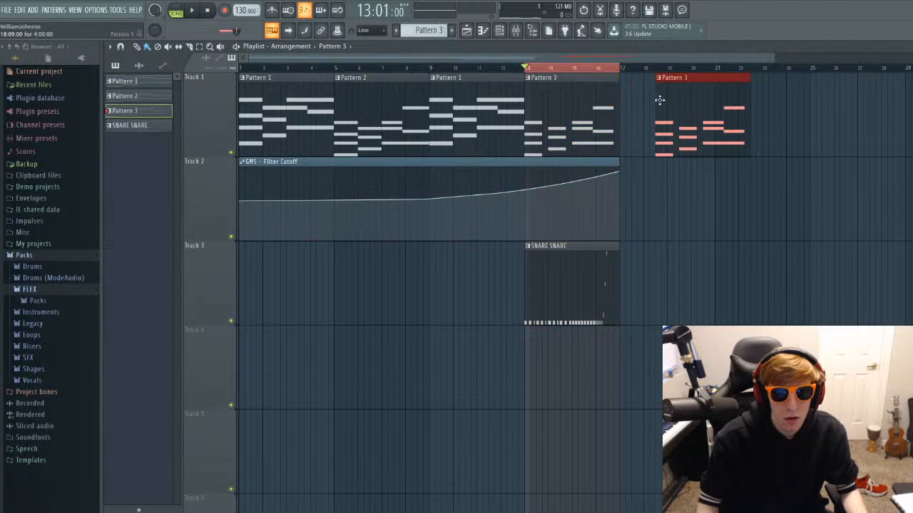
{"action": "right_click", "coordinate": [690, 91]}
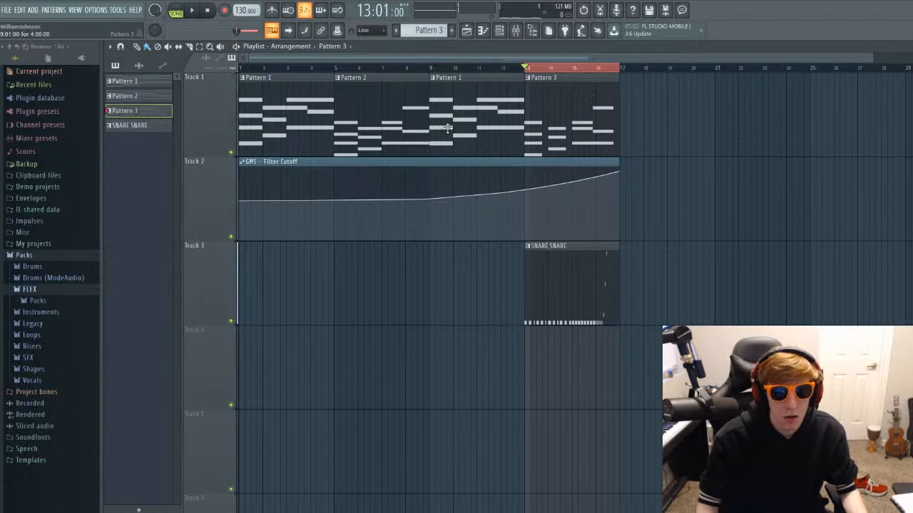
{"action": "left_click", "coordinate": [230, 152]}
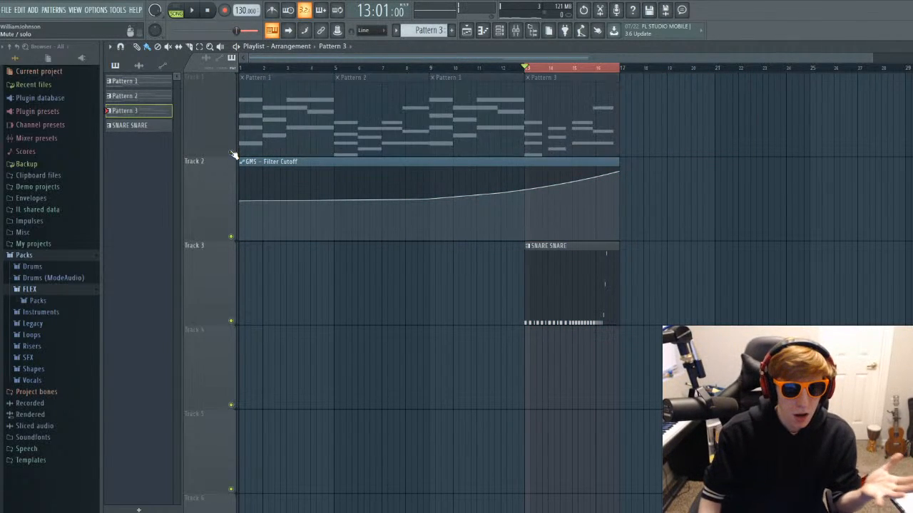
{"action": "left_click", "coordinate": [230, 153]}
Recheck Pattern 1's GMS notes in the piano roll and listen to the build-up from bar 13.
{"action": "double_click", "coordinate": [213, 133]}
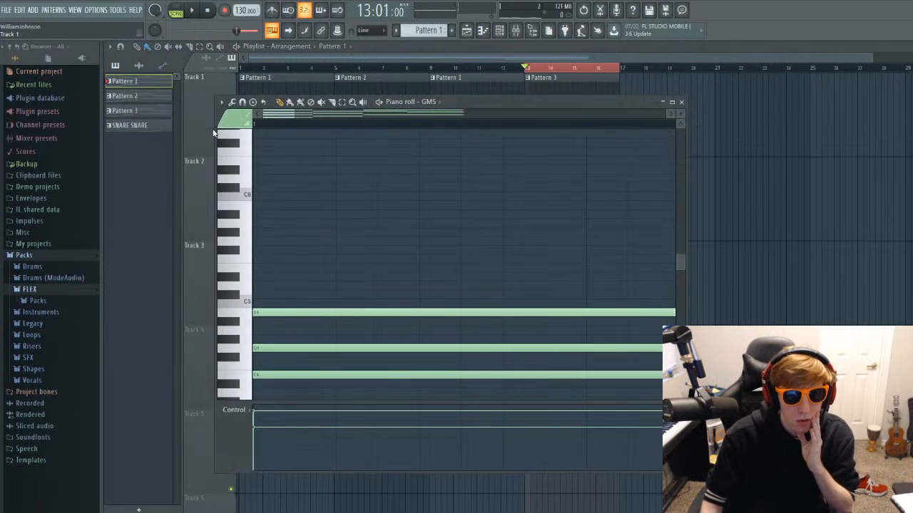
{"action": "left_click", "coordinate": [681, 102]}
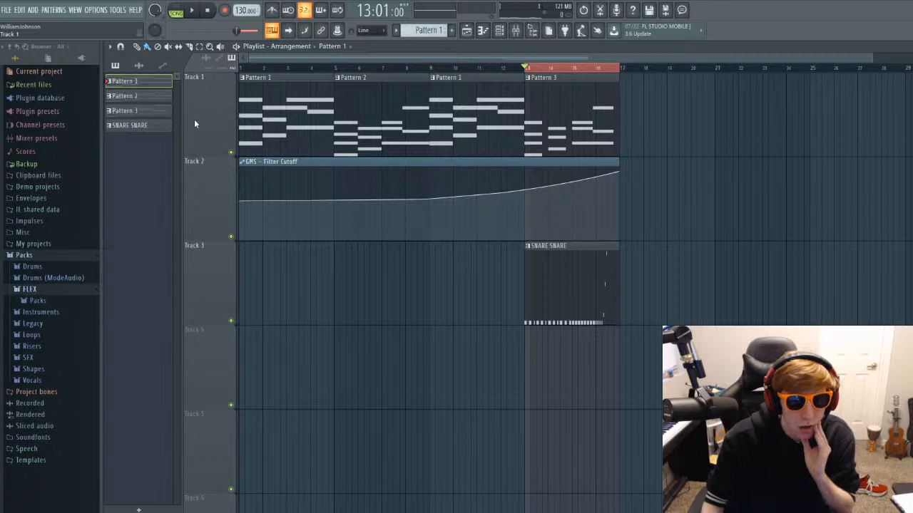
{"action": "key", "text": "F9"}
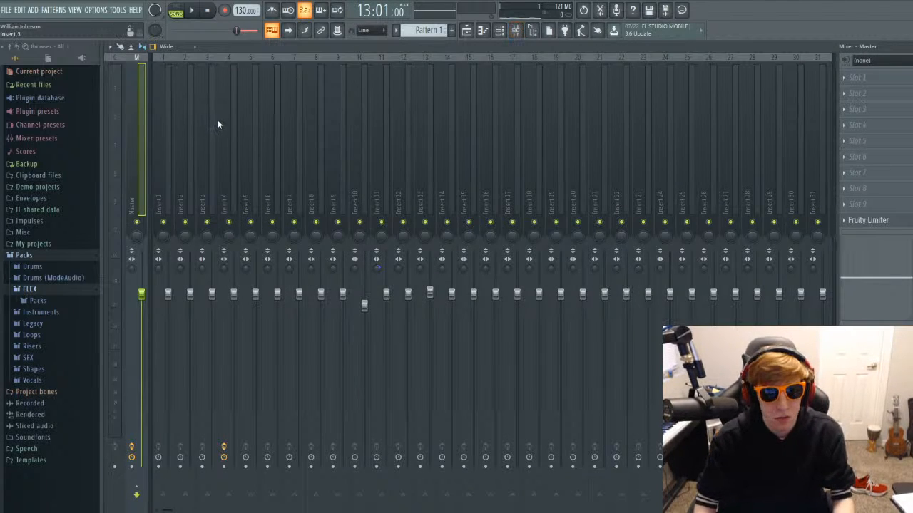
{"action": "key", "text": "F9"}
{"action": "key", "text": "space"}
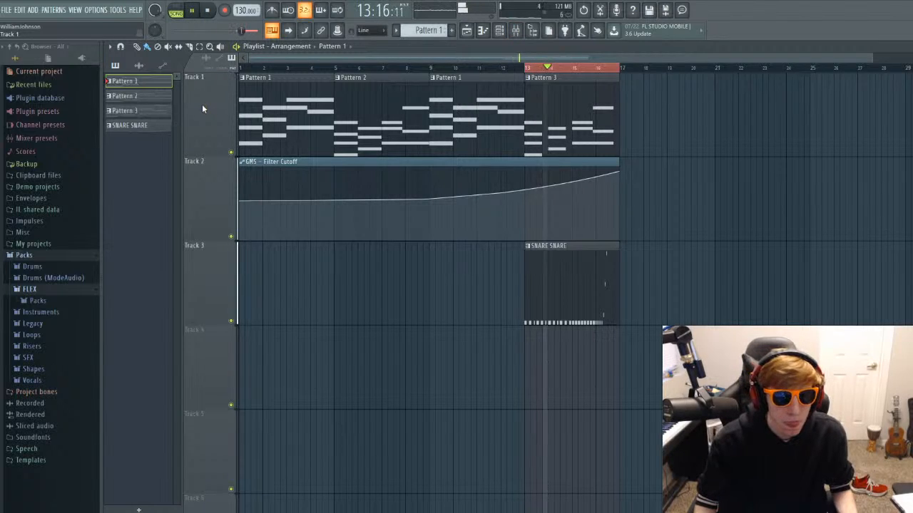
{"action": "key", "text": "space"}
{"action": "left_click", "coordinate": [676, 116]}
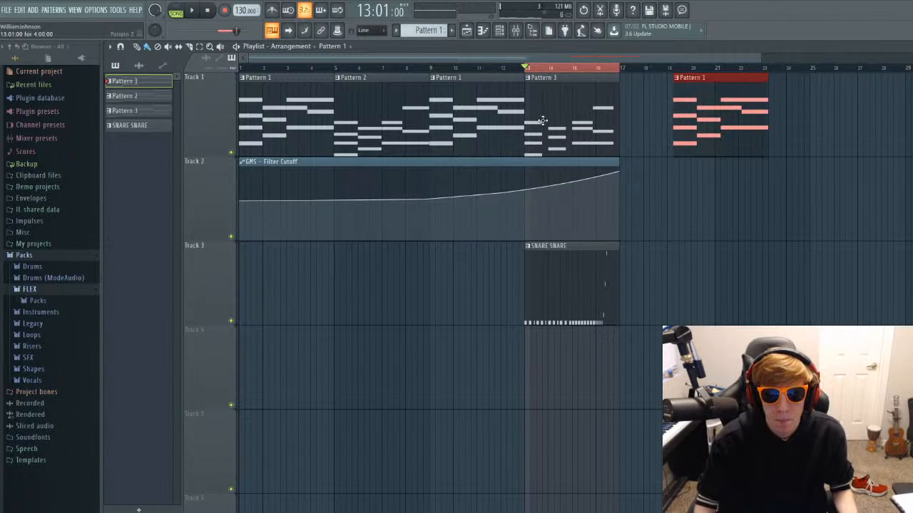
{"action": "right_click", "coordinate": [692, 117]}
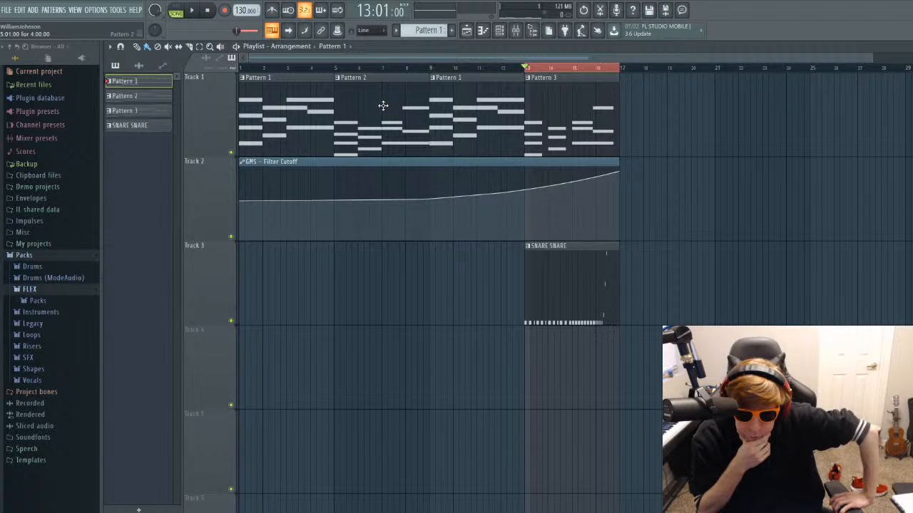
{"action": "key", "text": "F9"}
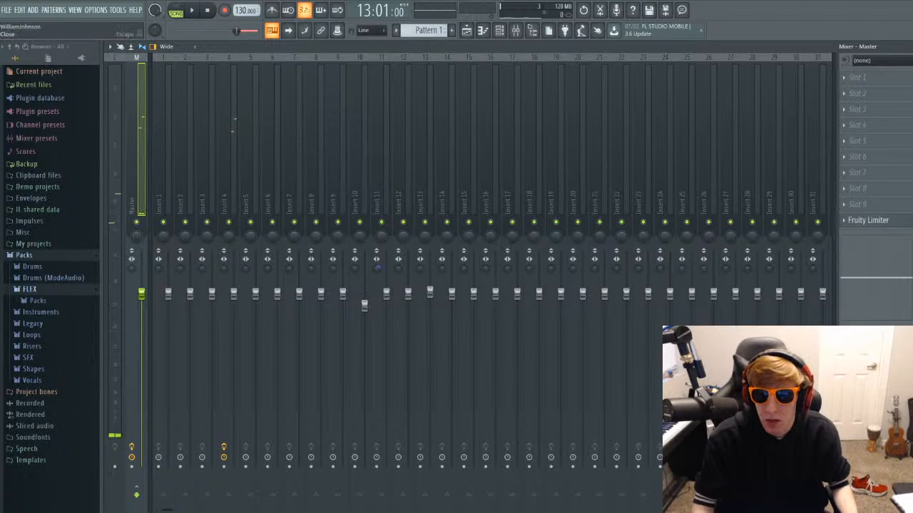
{"action": "key", "text": "F9"}
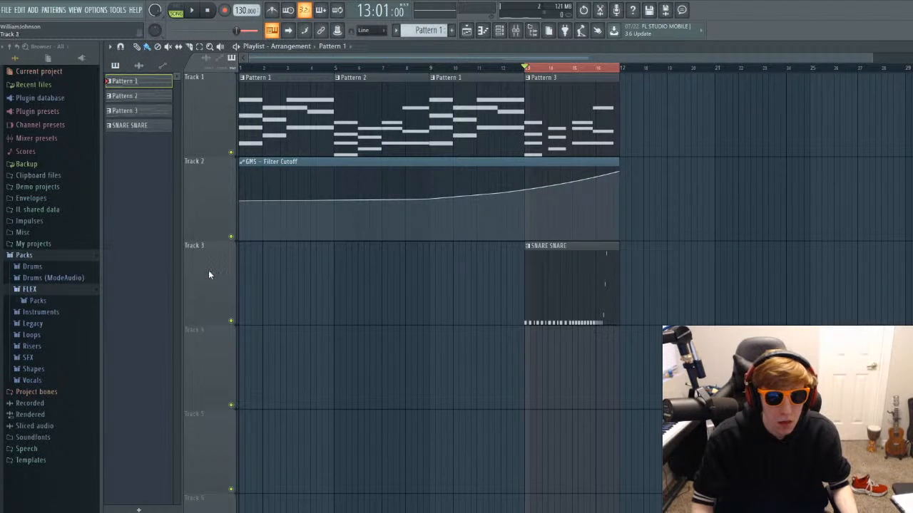
Mute Track 3 to hear the chords without the snare, and lower the Insert 27 fader slightly.
{"action": "left_click", "coordinate": [230, 320]}
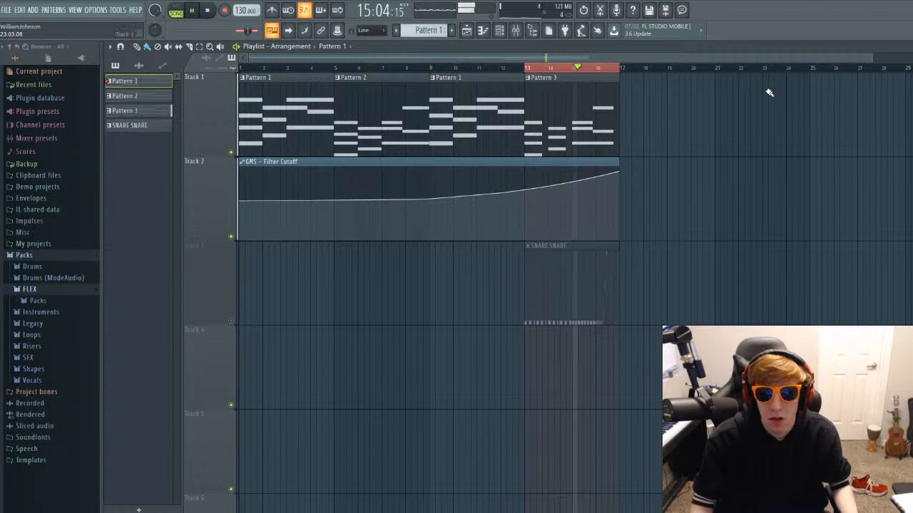
{"action": "key", "text": "F9"}
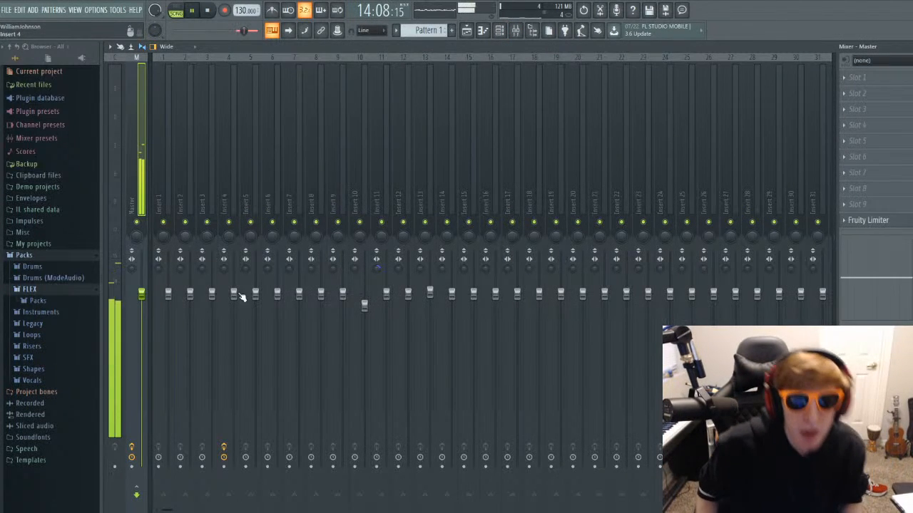
{"action": "left_click_drag", "start_coordinate": [735, 294], "coordinate": [735, 299]}
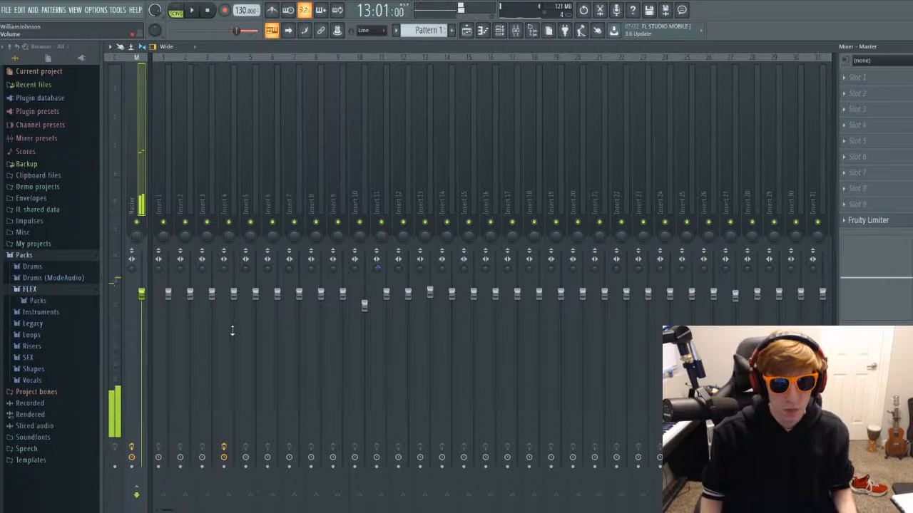
Switch the mixer to the Compact layout and unmute Track 3 in the playlist.
{"action": "left_click", "coordinate": [192, 46]}
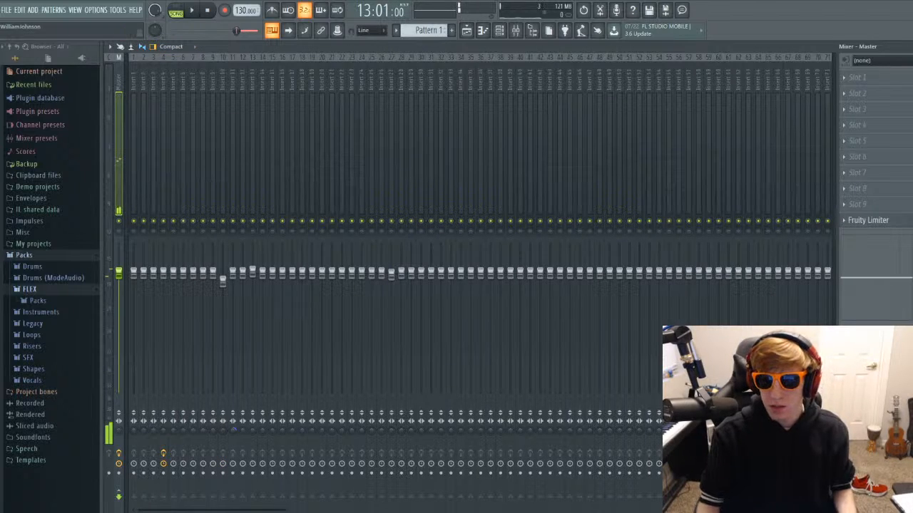
{"action": "left_click", "coordinate": [886, 46]}
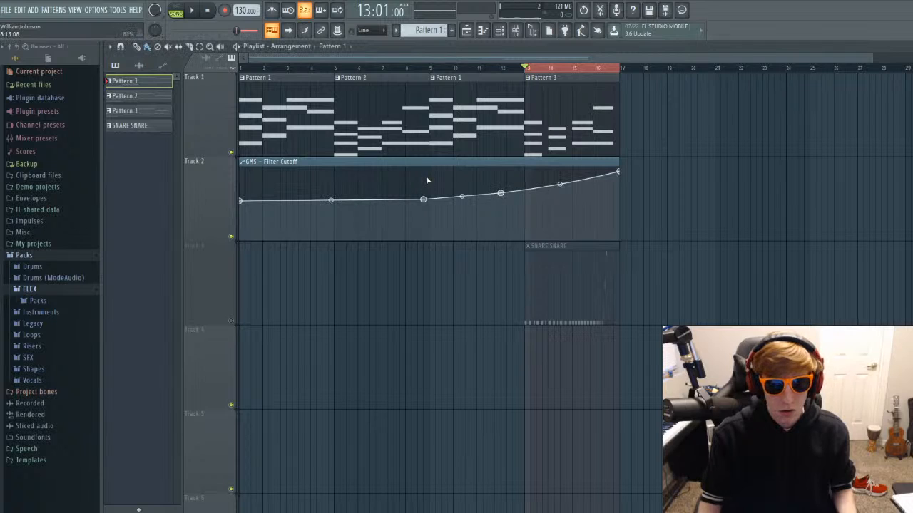
{"action": "left_click", "coordinate": [231, 322]}
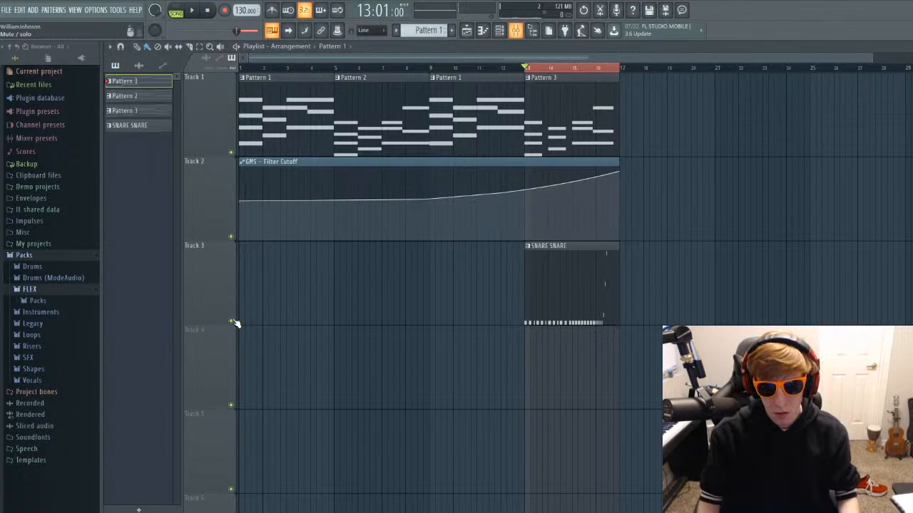
Select Insert 4 in the mixer and return to the playlist.
{"action": "left_click", "coordinate": [907, 109]}
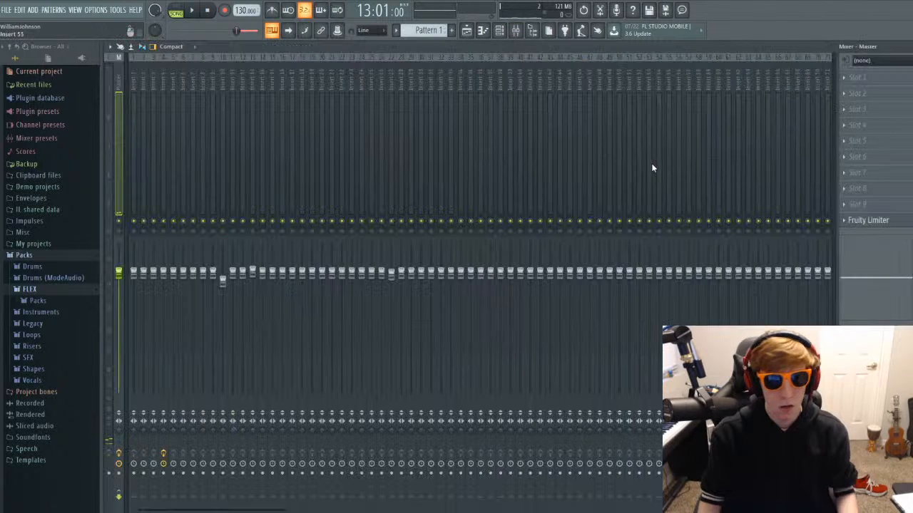
{"action": "left_click", "coordinate": [162, 83]}
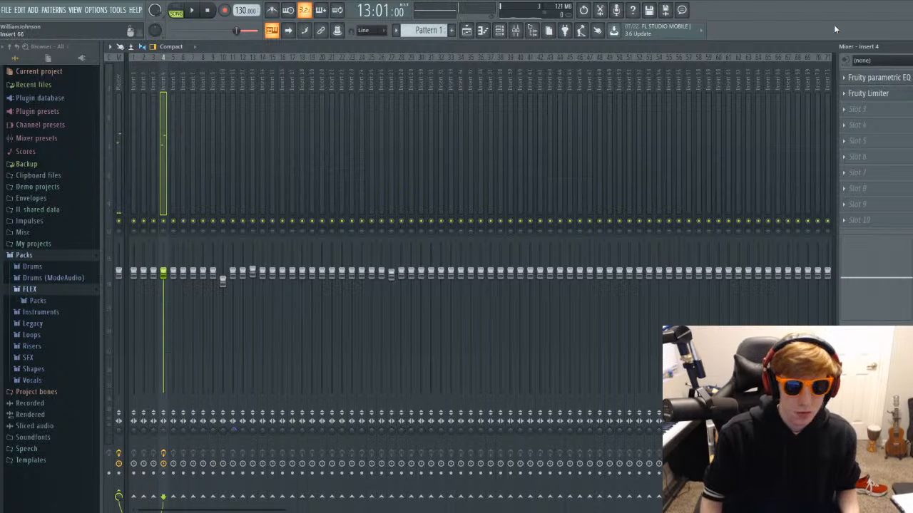
{"action": "left_click", "coordinate": [910, 47]}
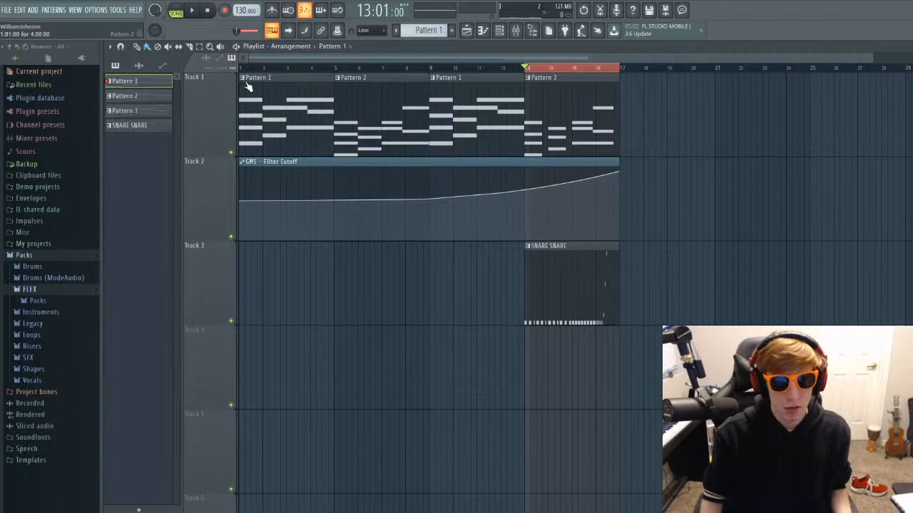
Shorten the playlist time selection to roughly bar 13 and play the song from bar 1, checking the mixer levels.
{"action": "left_click", "coordinate": [577, 69], "text": "ctrl"}
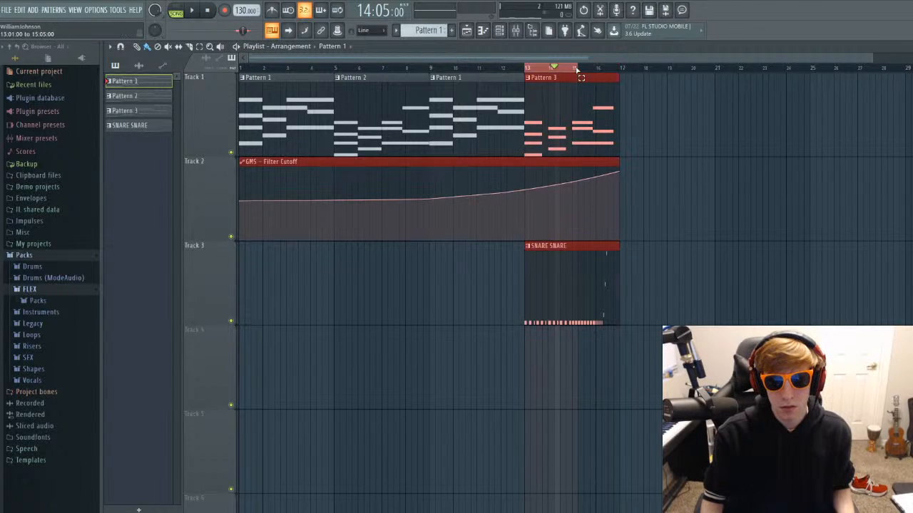
{"action": "left_click_drag", "start_coordinate": [578, 71], "coordinate": [540, 71]}
{"action": "key", "text": "space"}
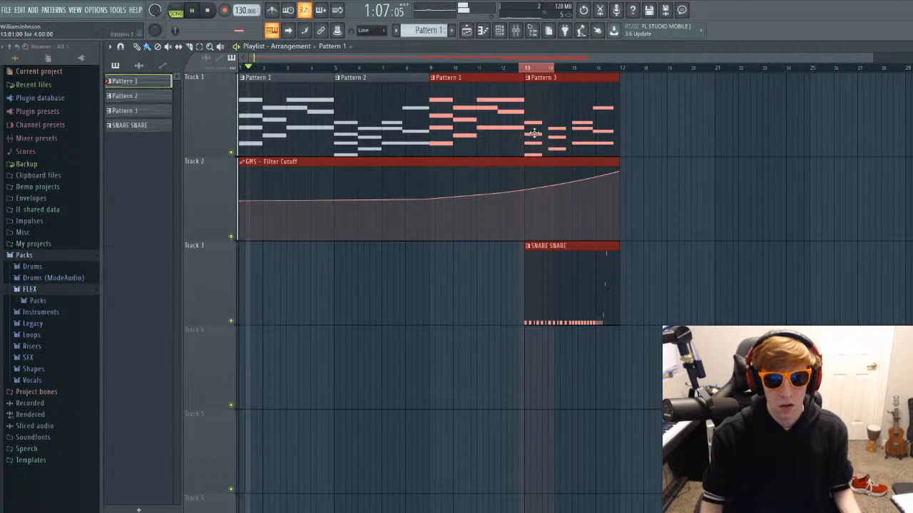
{"action": "key", "text": "F9"}
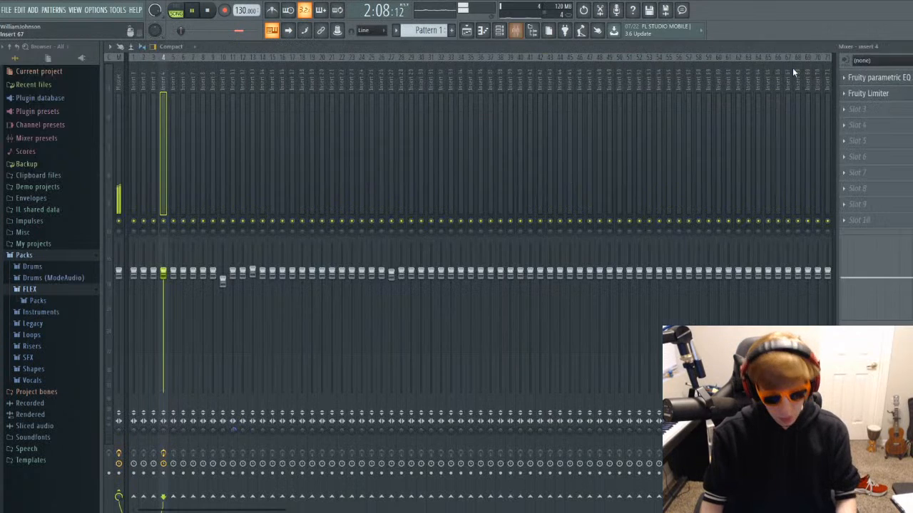
{"action": "key", "text": "F9"}
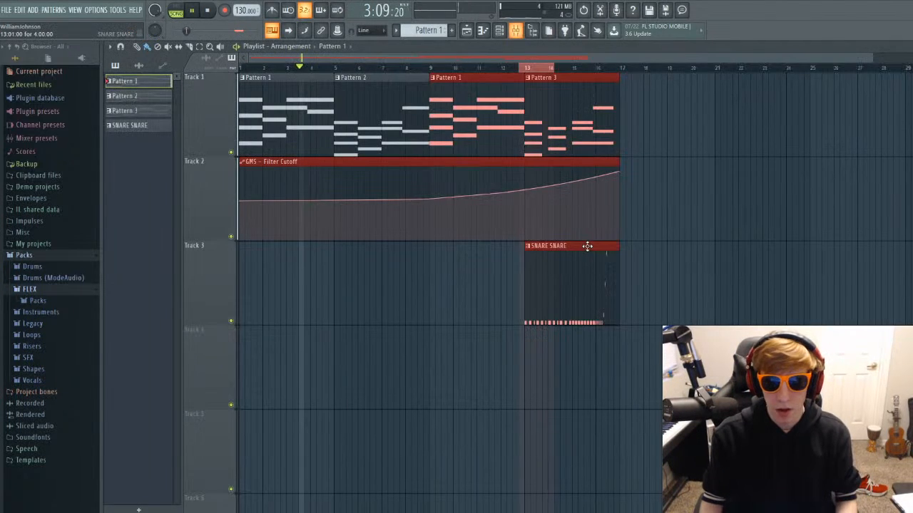
Stop playback, deselect the playlist clips, and discard a Pattern 1 copy placed at bar 22 on Track 2.
{"action": "key", "text": "space"}
{"action": "left_click", "coordinate": [565, 81]}
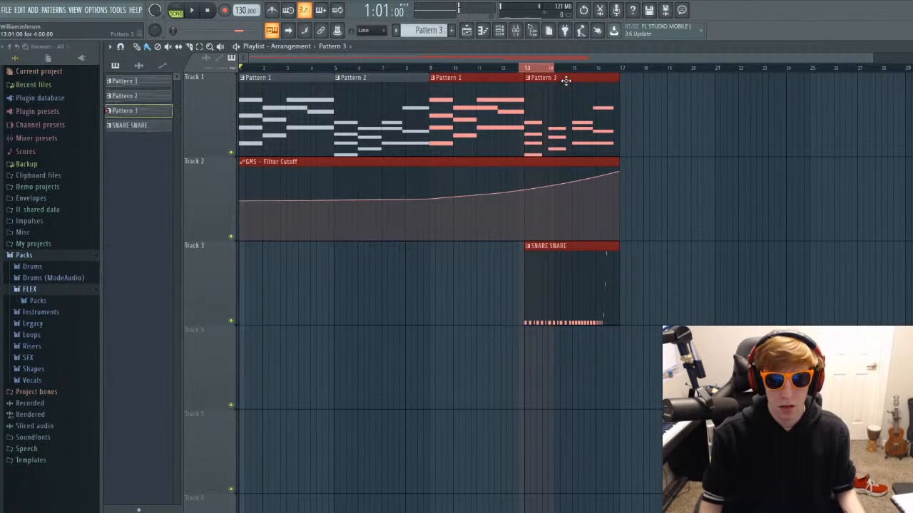
{"action": "left_click", "coordinate": [477, 80]}
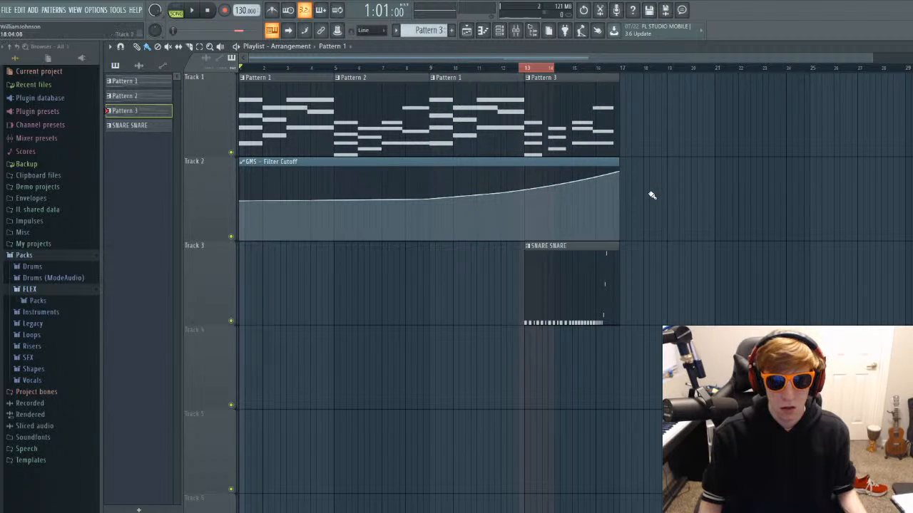
{"action": "left_click_drag", "start_coordinate": [434, 89], "coordinate": [742, 139]}
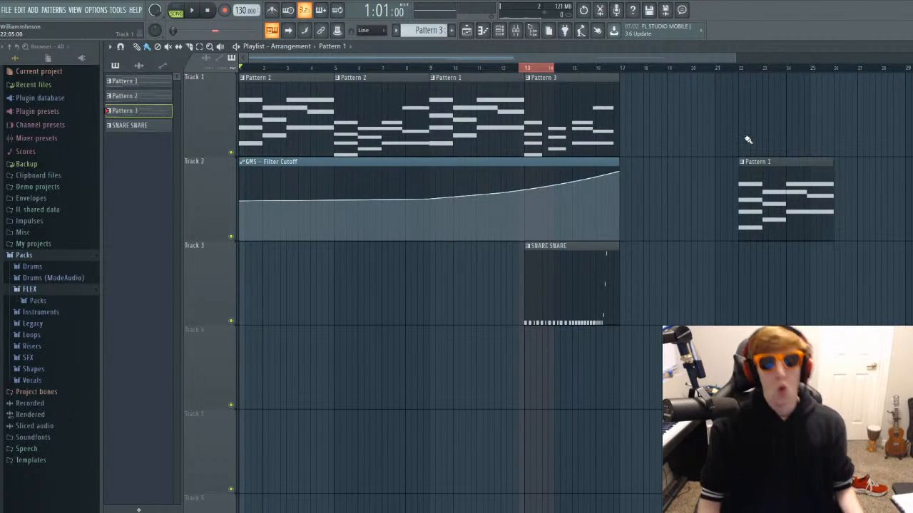
{"action": "right_click", "coordinate": [777, 191]}
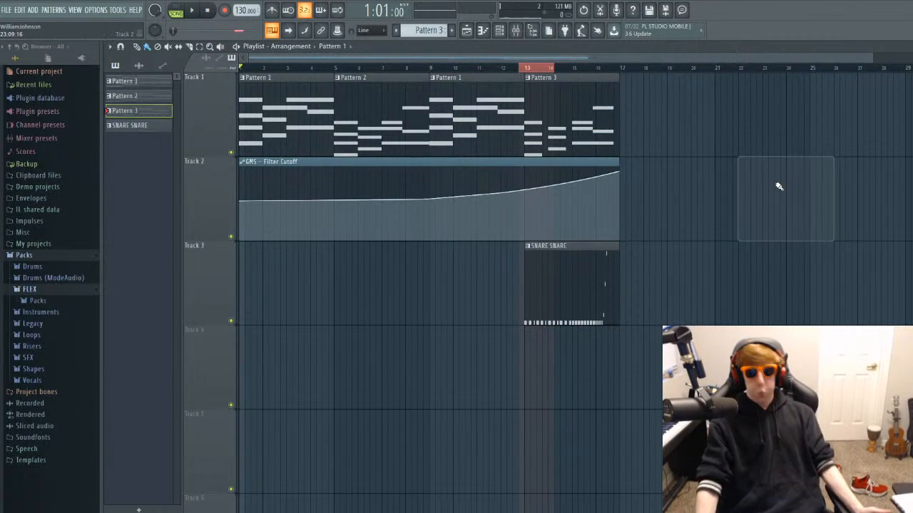
Open the GMS - Filter Cutoff automation clip's settings, play the song from bar 1 briefly, and close the settings.
{"action": "double_click", "coordinate": [534, 161]}
{"action": "key", "text": "space"}
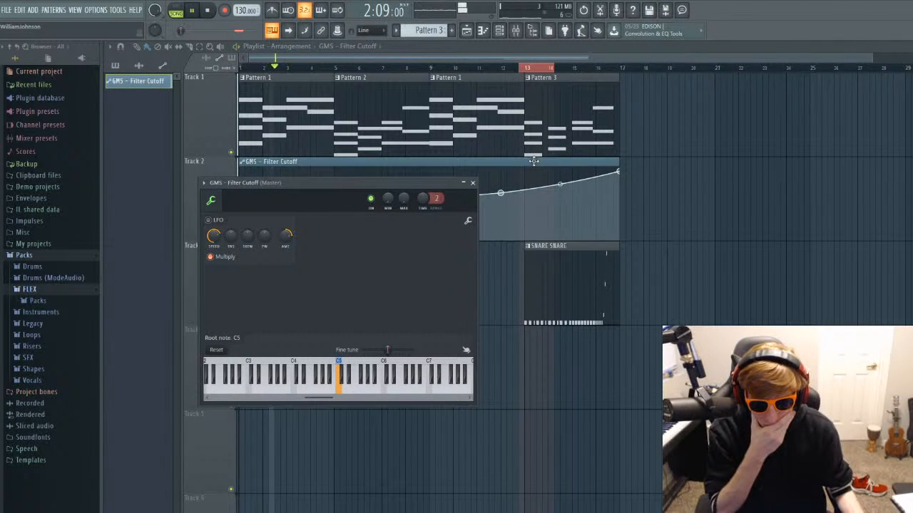
{"action": "key", "text": "space"}
{"action": "left_click", "coordinate": [472, 183]}
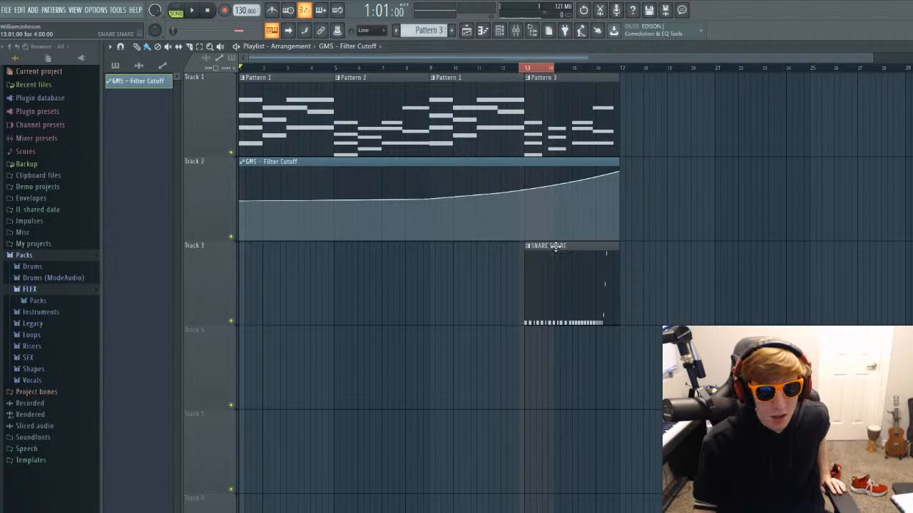
Select Pattern 1 among the picker's patterns and link playlist Track 1 to mixer Insert 1.
{"action": "left_click", "coordinate": [124, 65]}
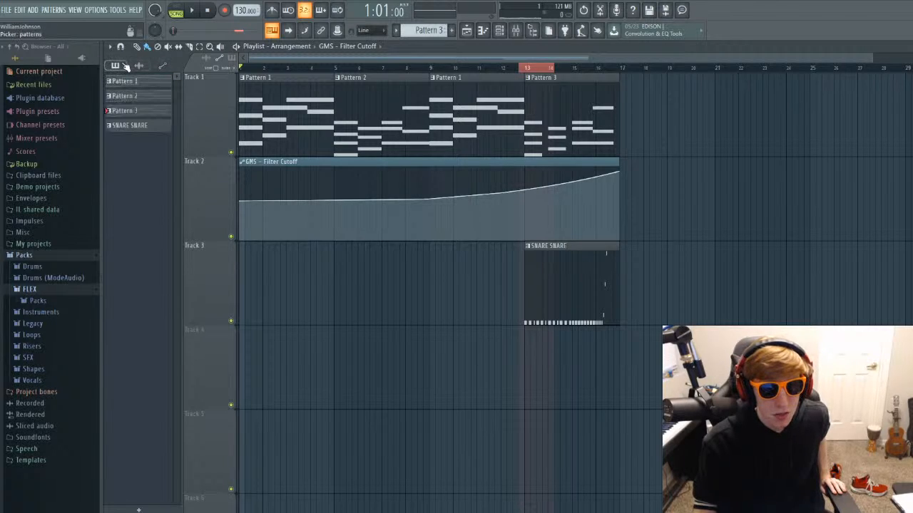
{"action": "left_click", "coordinate": [127, 82]}
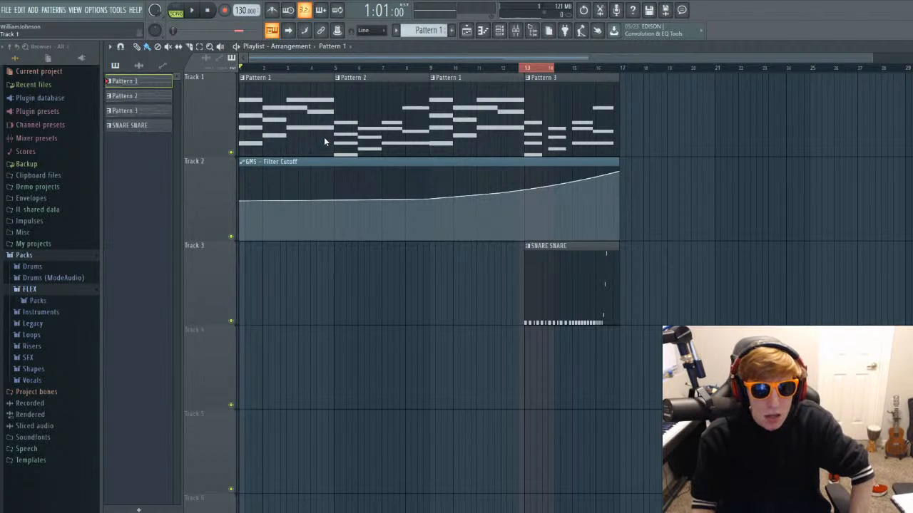
{"action": "left_click", "coordinate": [362, 24]}
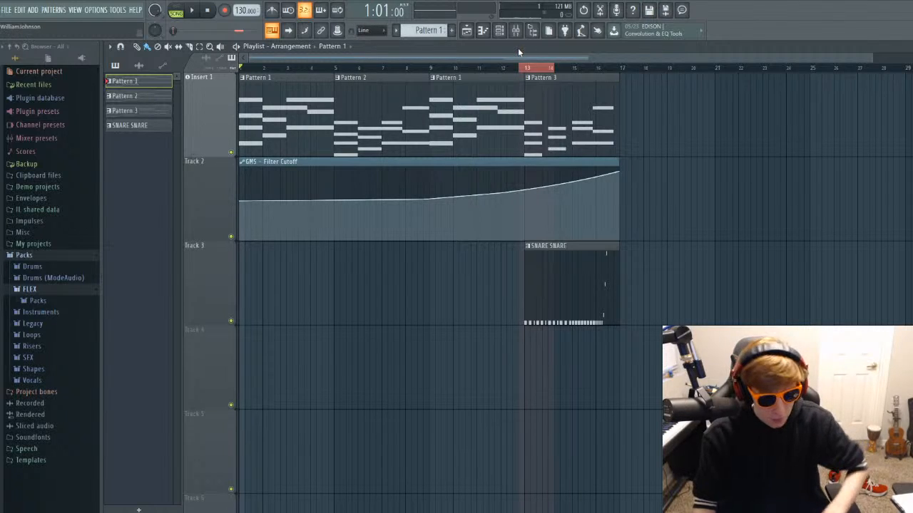
Play the song from bar 1 with the mixer open to check the Insert 1 level, and return to the playlist.
{"action": "key", "text": "F9"}
{"action": "key", "text": "space"}
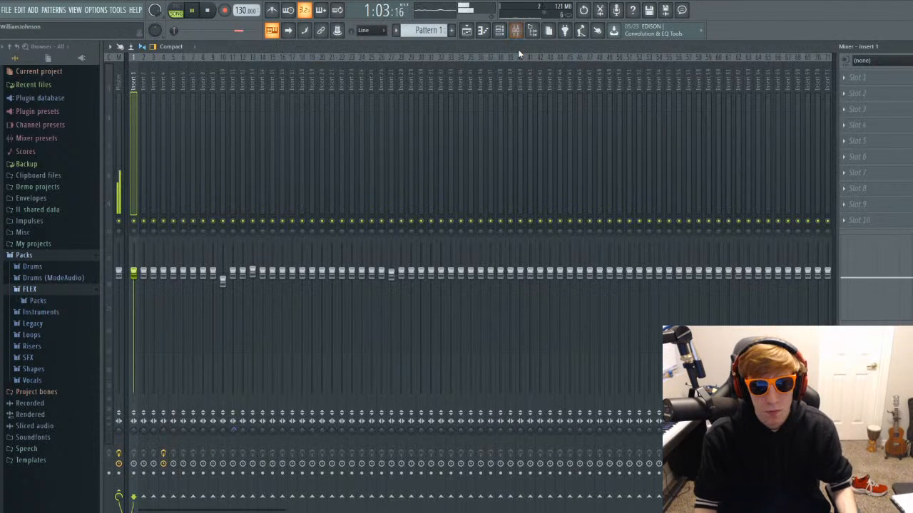
{"action": "key", "text": "space"}
{"action": "key", "text": "F5"}
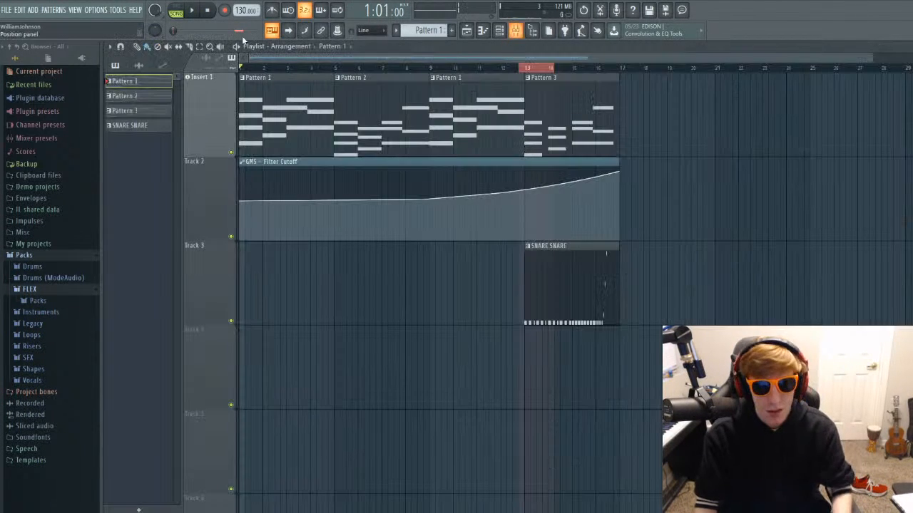